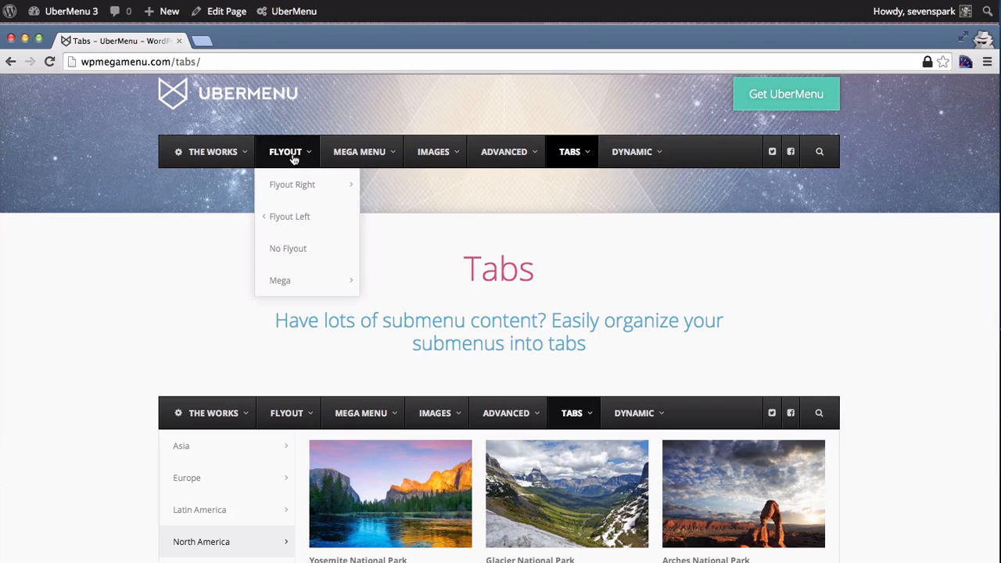
- Examine the demo site's Flyout, Mega Menu and Tabs submenus, comparing the Asia, Europe, Latin America and North America tab panels
mouse_move(298, 188)
mouse_move(416, 192)
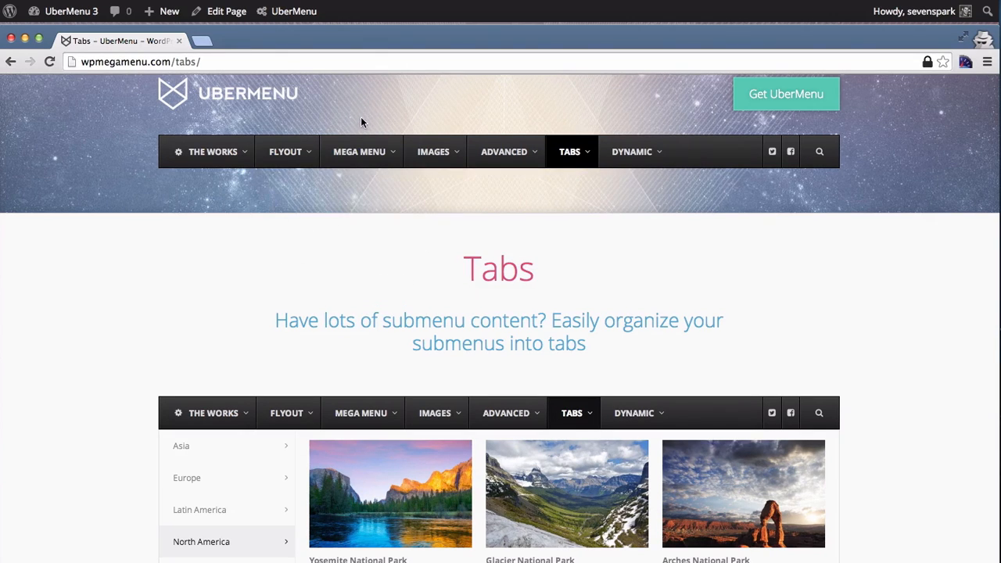
mouse_move(358, 156)
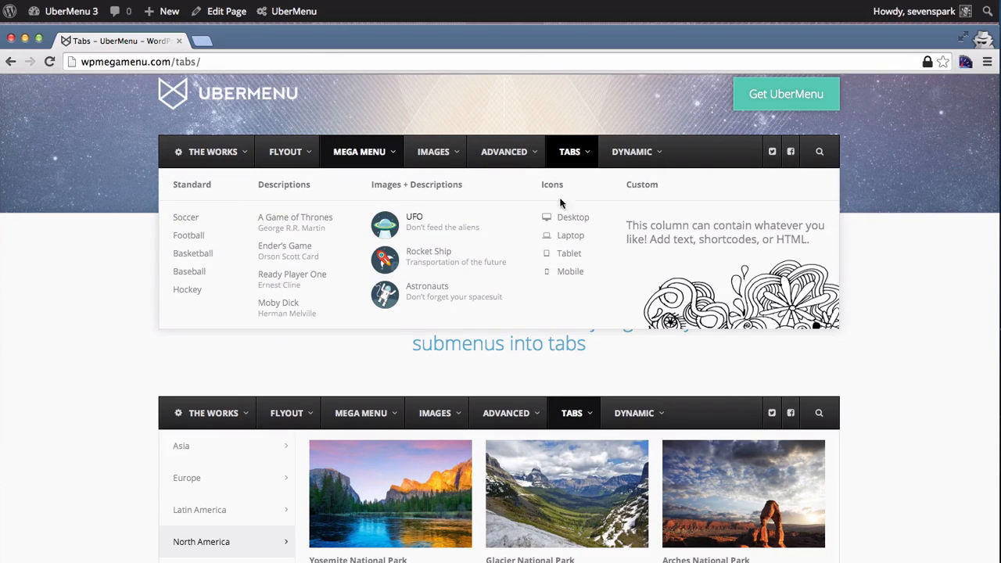
mouse_move(573, 145)
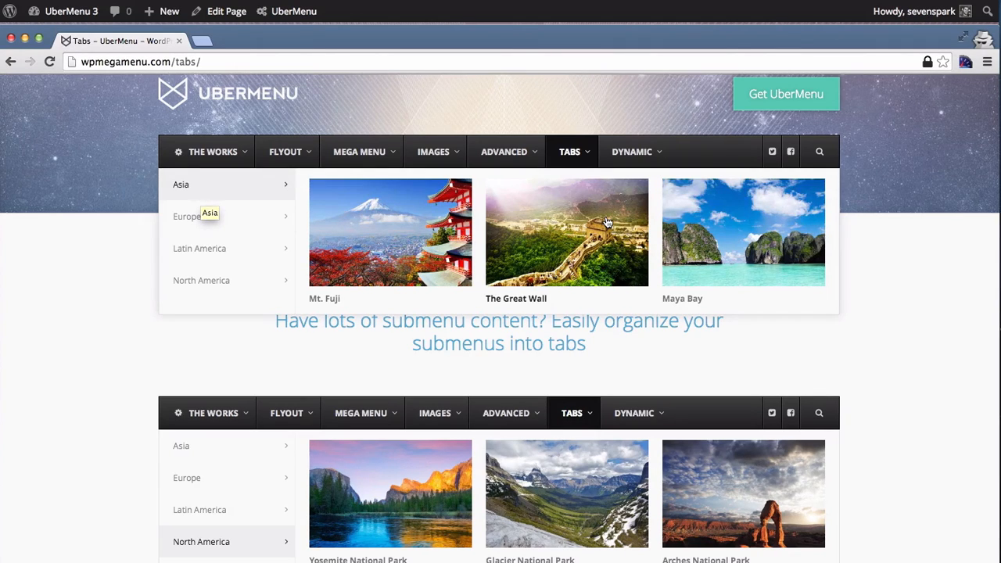
click(244, 280)
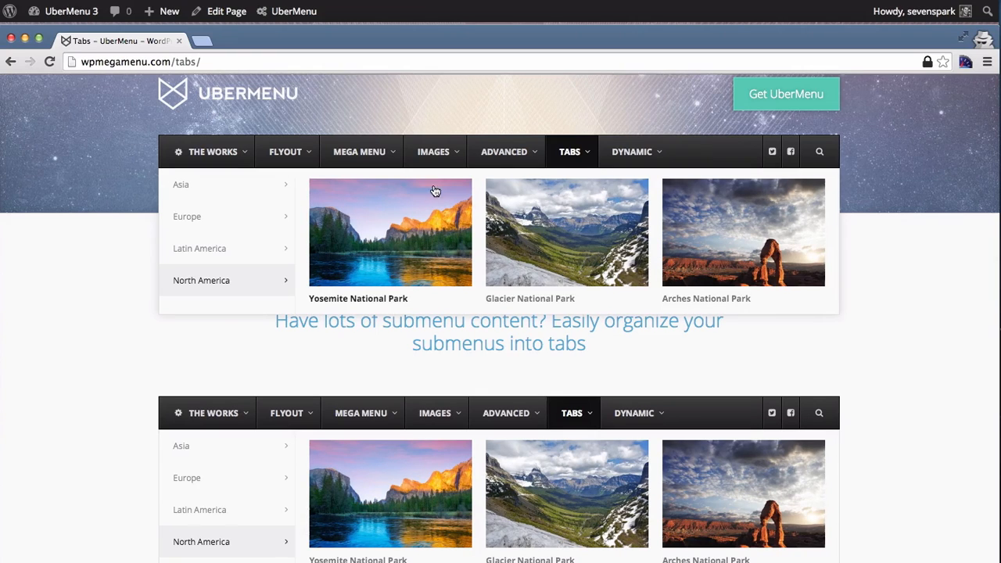
mouse_move(224, 174)
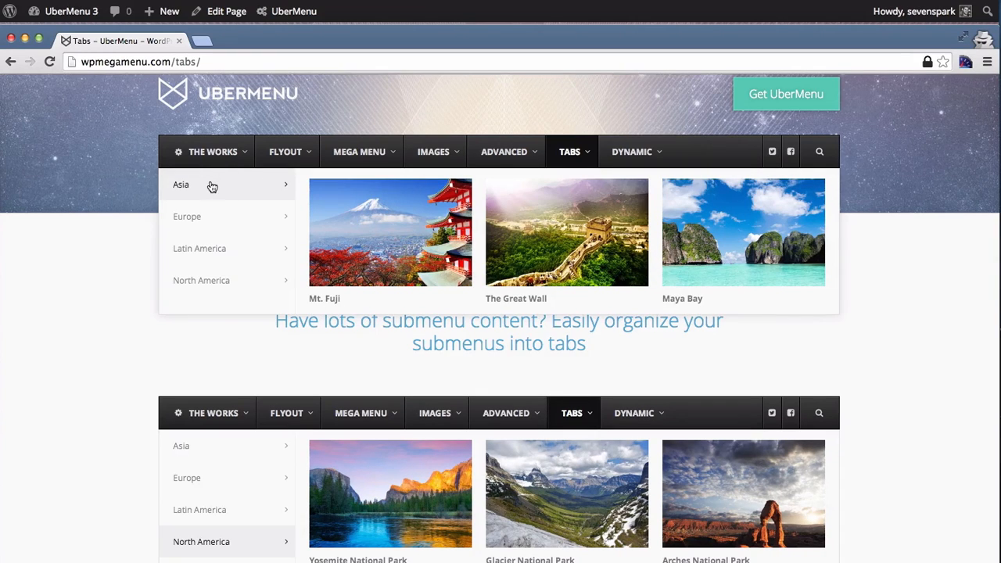
mouse_move(206, 249)
mouse_move(208, 283)
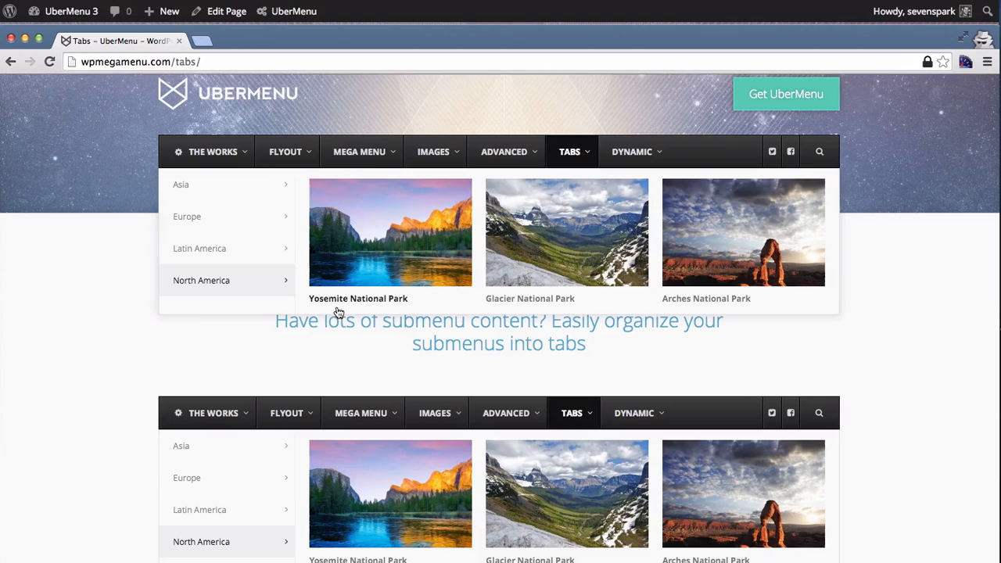
mouse_move(230, 226)
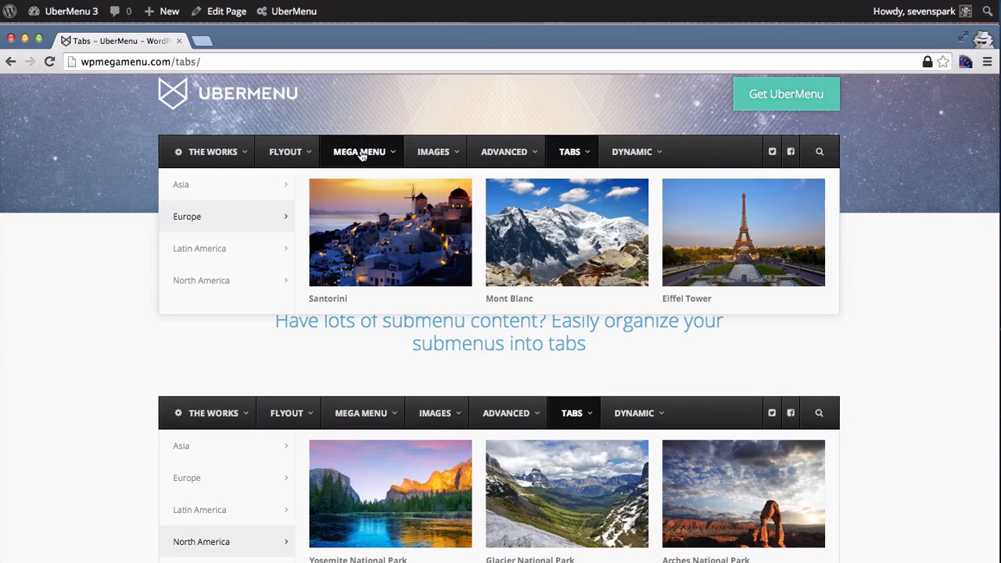
- Look through the Images and Advanced submenus on the demo site, and the Mega Menu, Images and Advanced submenus on the recreated site
mouse_move(435, 156)
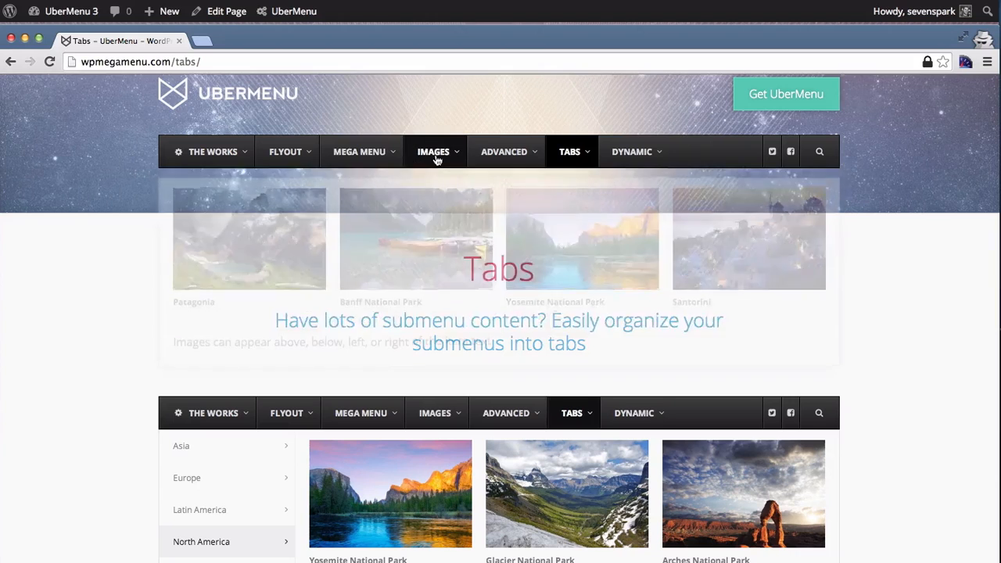
mouse_move(510, 152)
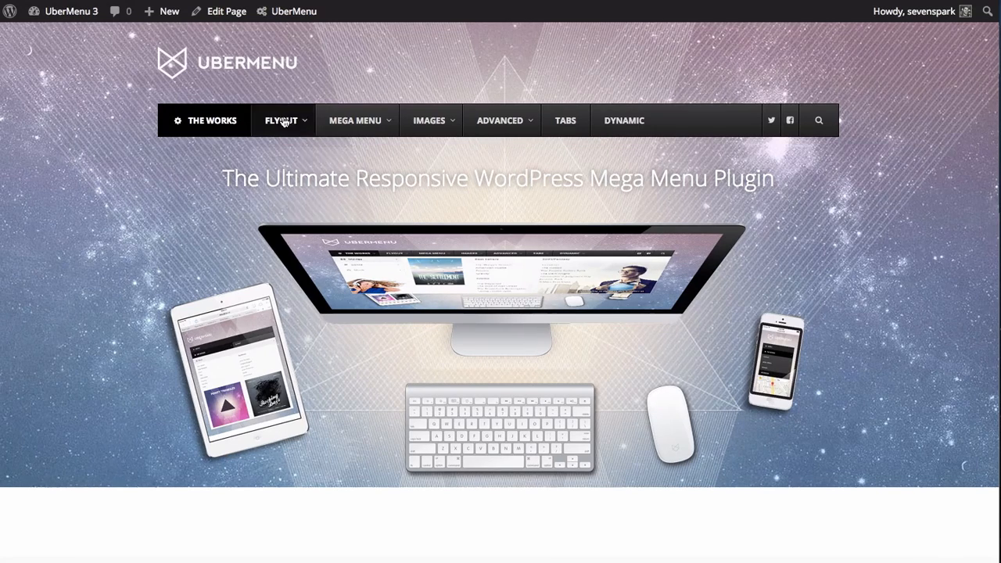
mouse_move(354, 124)
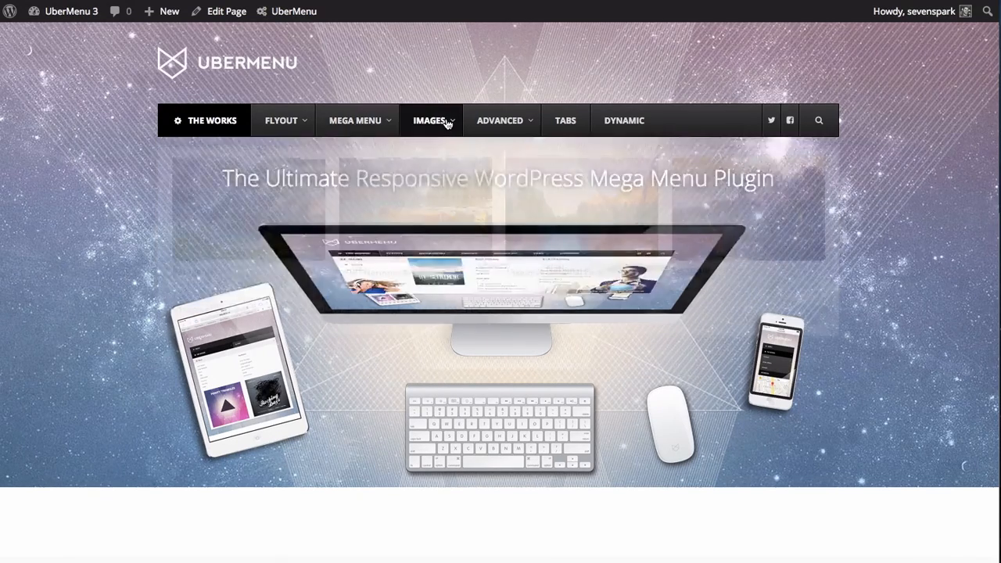
mouse_move(518, 123)
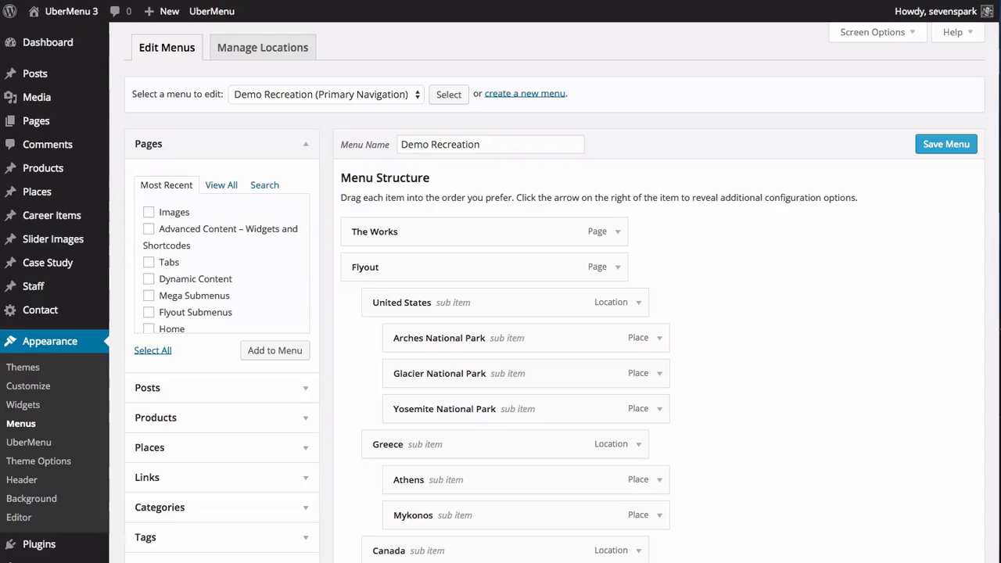
- Add a Tabs Block from the UberMenu Advanced Items to the Demo Recreation menu
scroll(384, 313, down, 5)
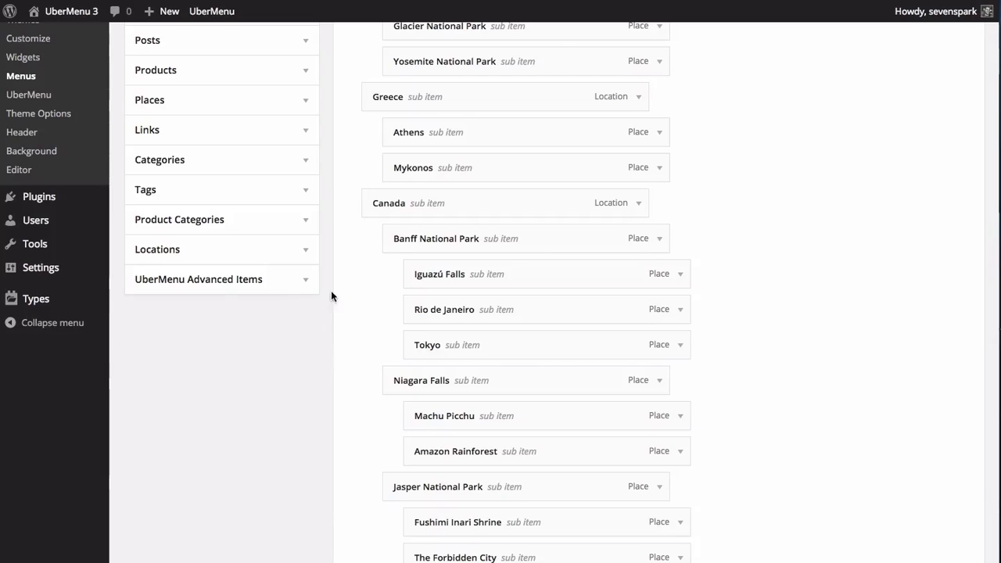
click(219, 287)
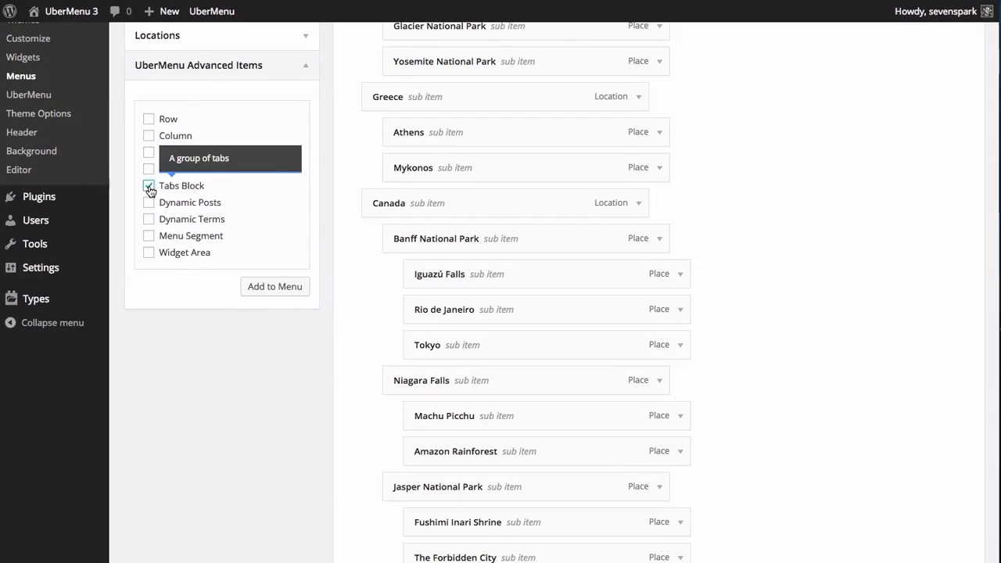
click(275, 287)
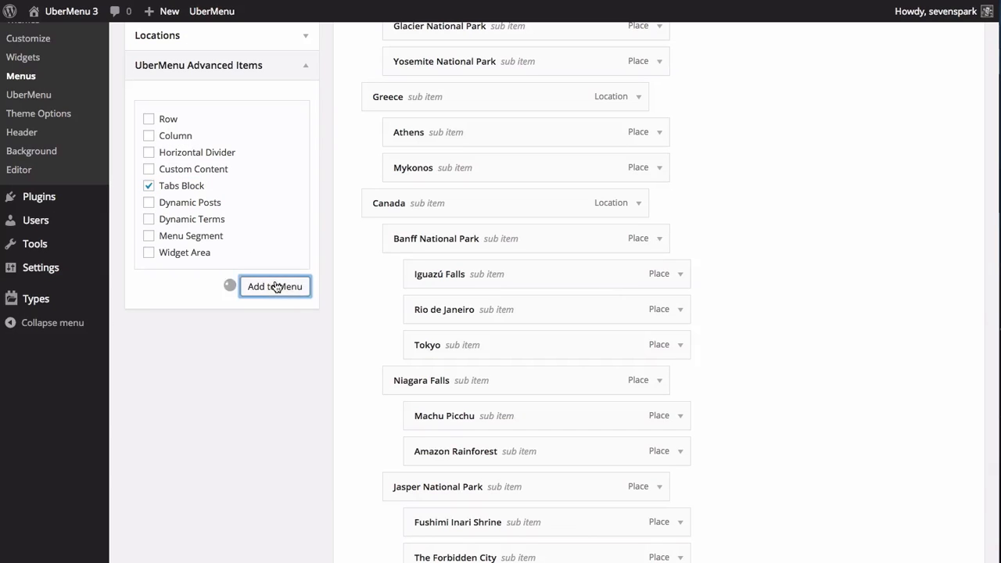
- Move the new [Tabs] block directly beneath the Tabs page item as its sub item and save the menu
scroll(349, 282, down, 20)
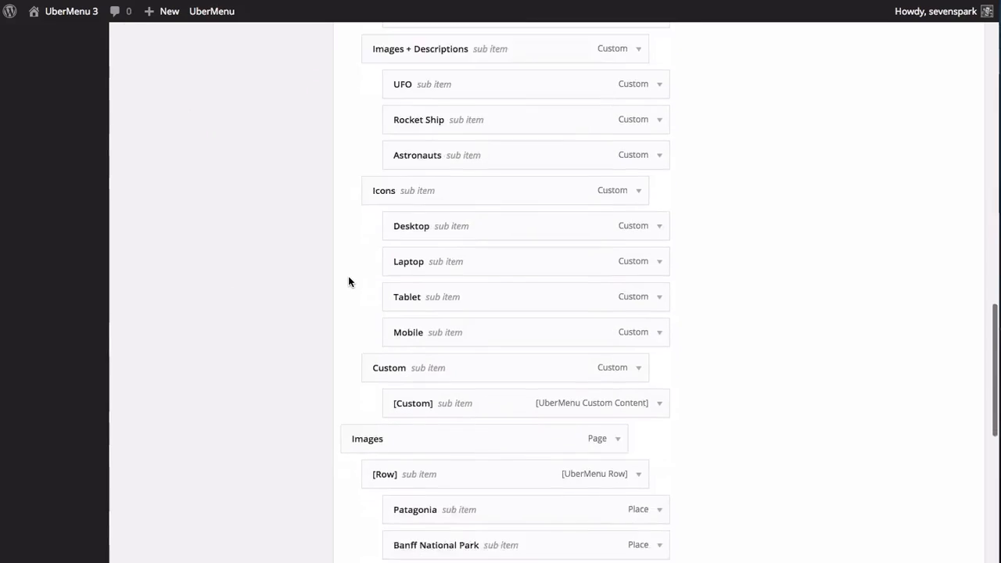
scroll(344, 436, up, 3)
mouse_move(344, 433)
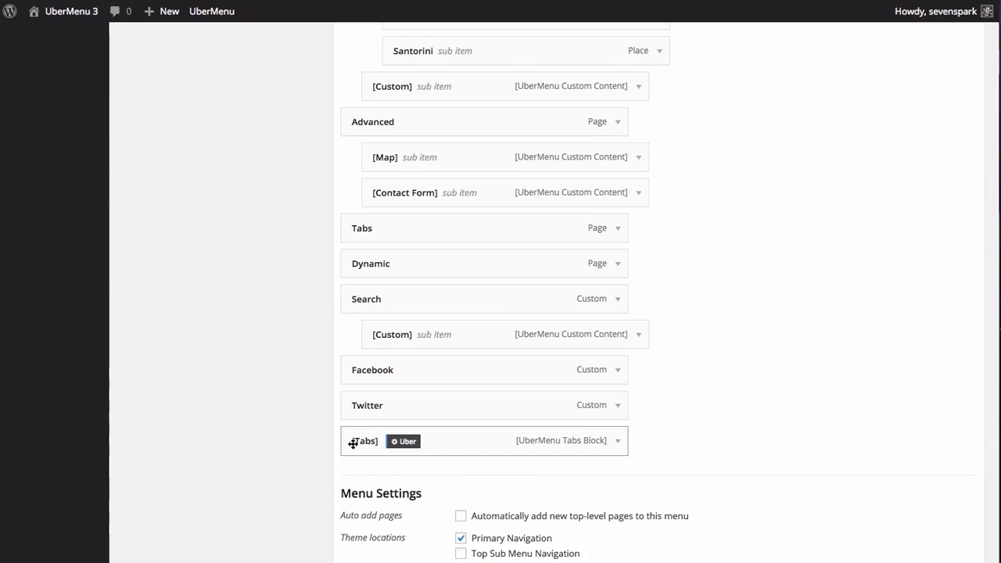
drag(351, 441, 391, 265)
mouse_move(361, 228)
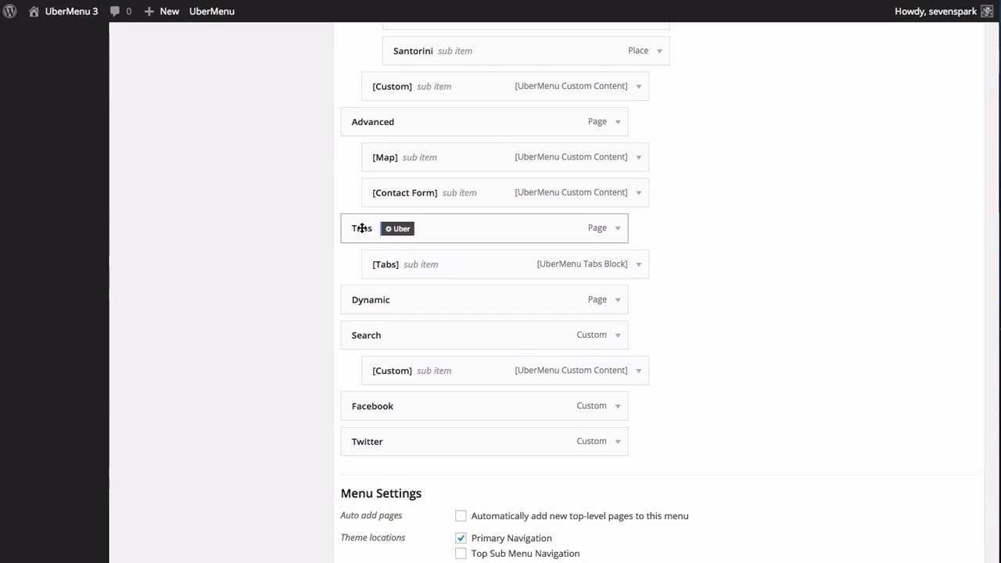
mouse_move(395, 262)
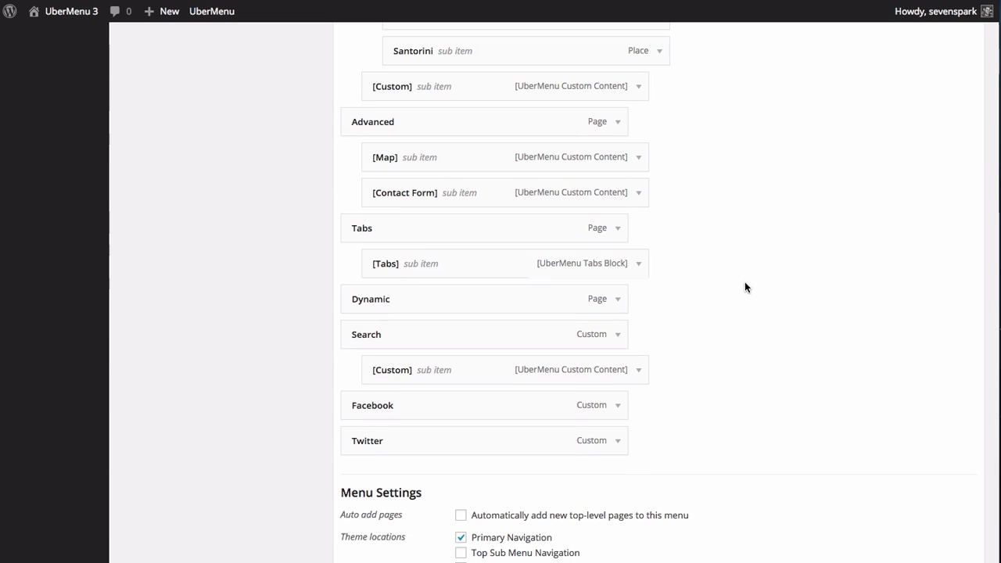
scroll(796, 298, up, 1)
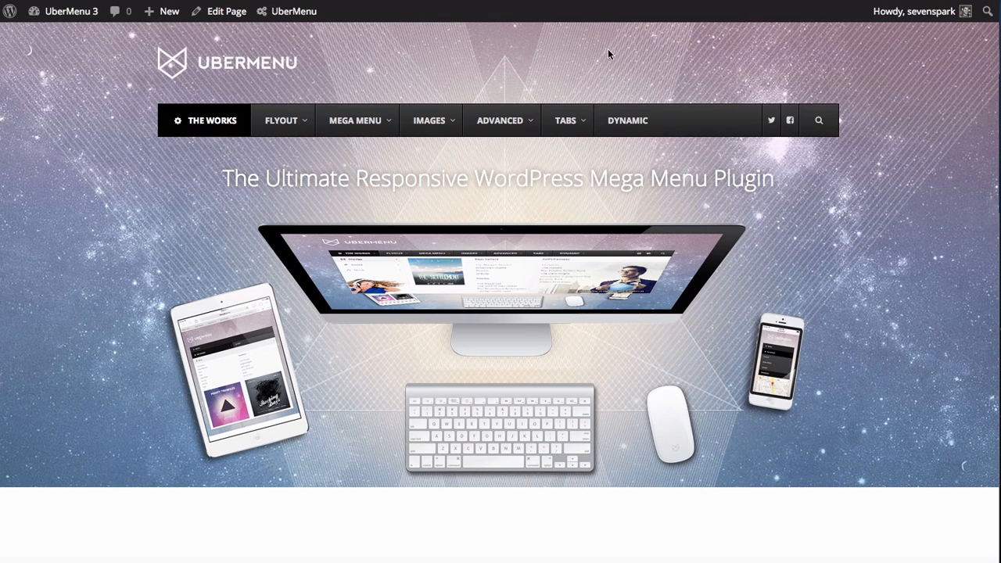
- Load the local uber3tuts site in a new incognito window to check the Tabs menu item as a logged-out visitor
mouse_move(574, 123)
key(shift+super+n)
text(http://mavair.local/~chris/uber3tuts/)
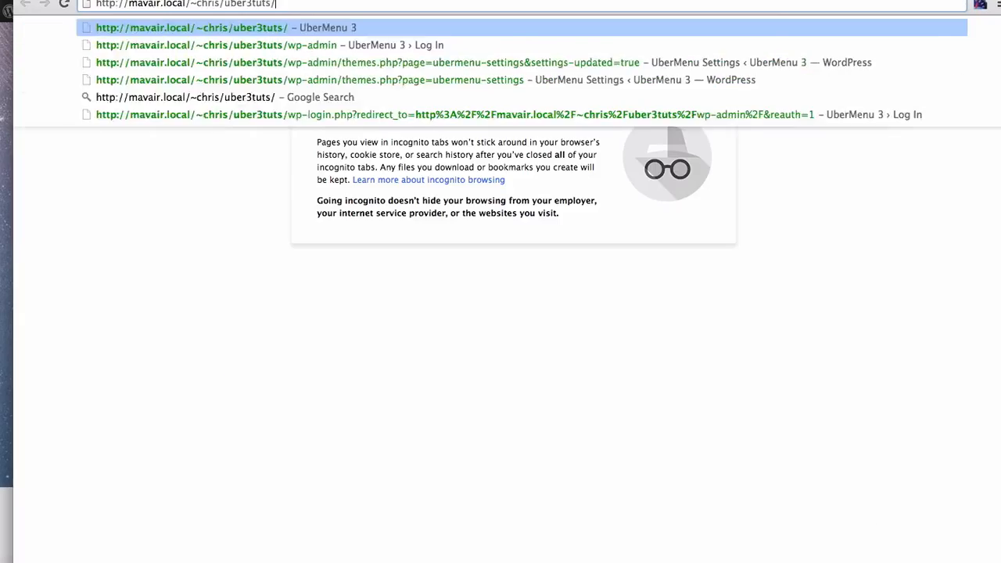
key(Return)
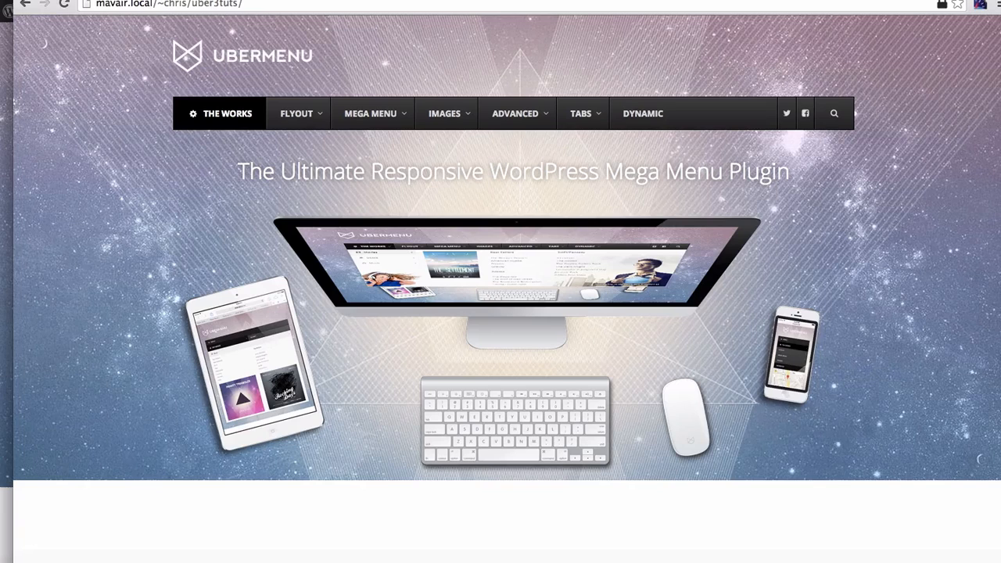
drag(500, 4, 501, 0)
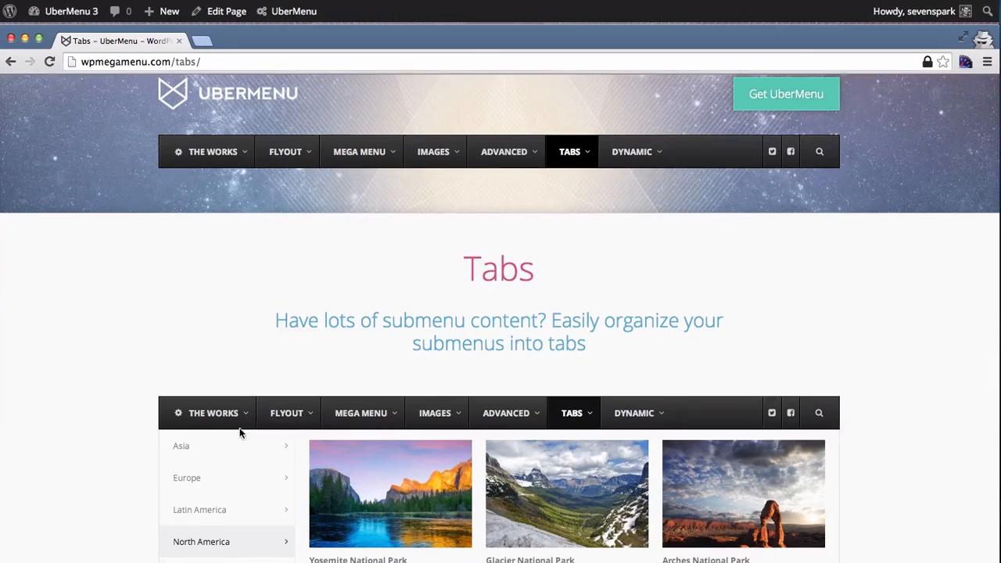
- Review the demo's tab layout, and show all Locations terms available for the Demo Recreation menu
scroll(241, 430, down, 5)
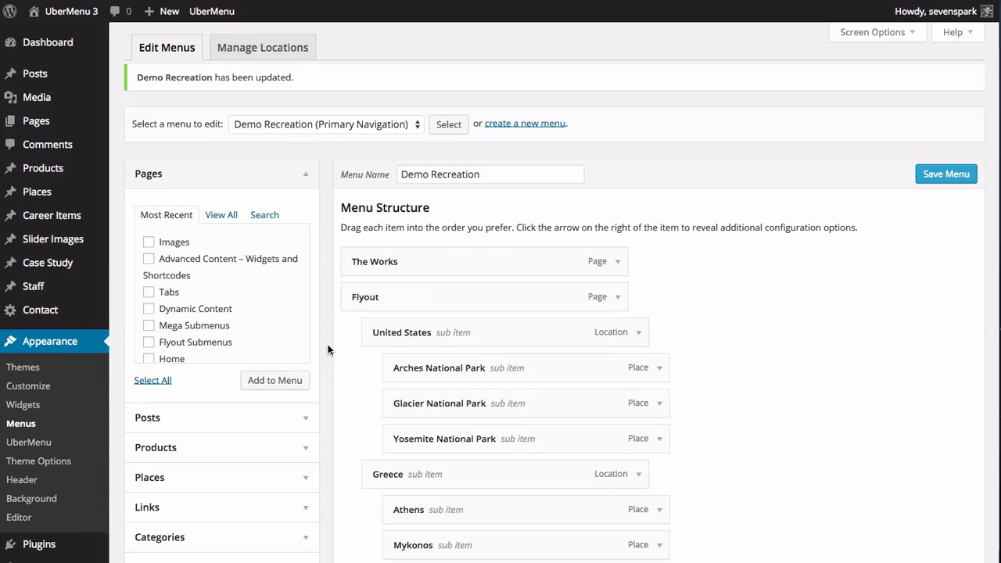
scroll(328, 349, down, 3)
scroll(328, 350, down, 2)
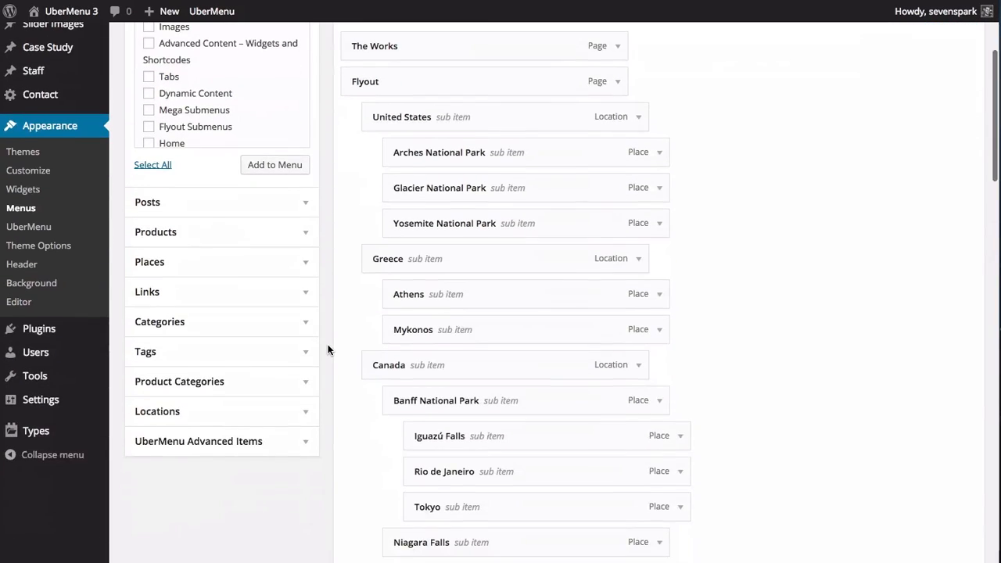
click(235, 261)
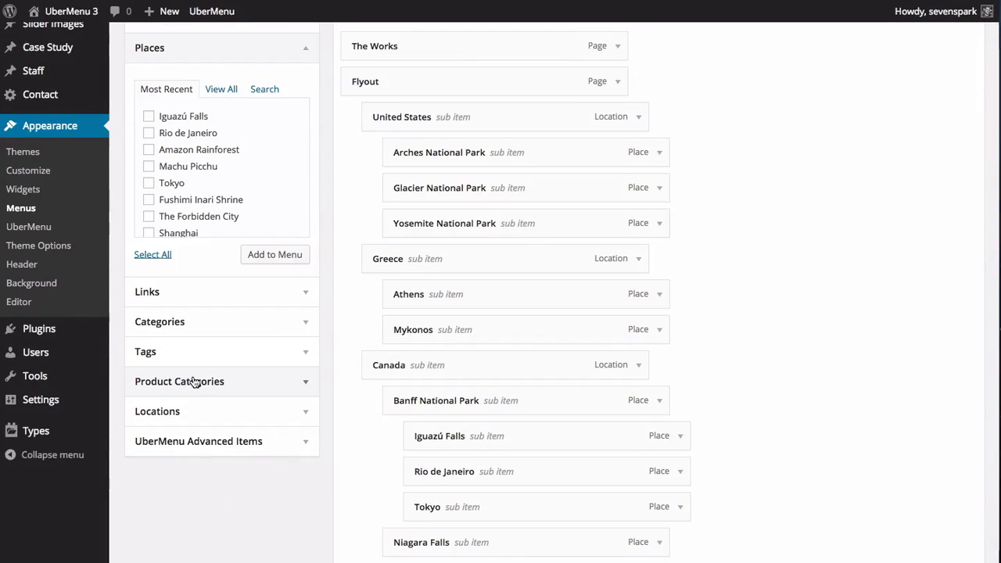
click(163, 410)
scroll(181, 311, down, 2)
scroll(180, 311, down, 1)
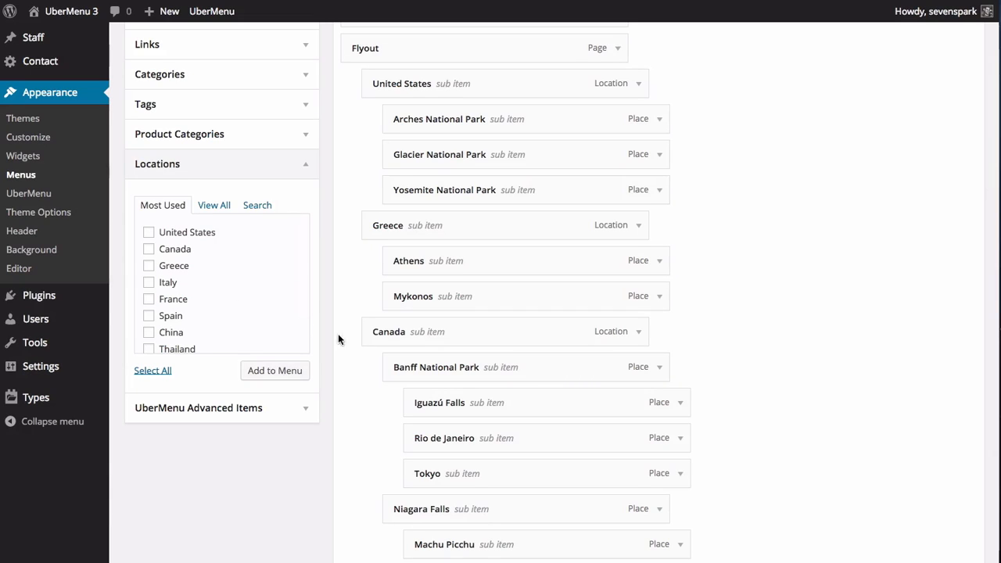
click(213, 205)
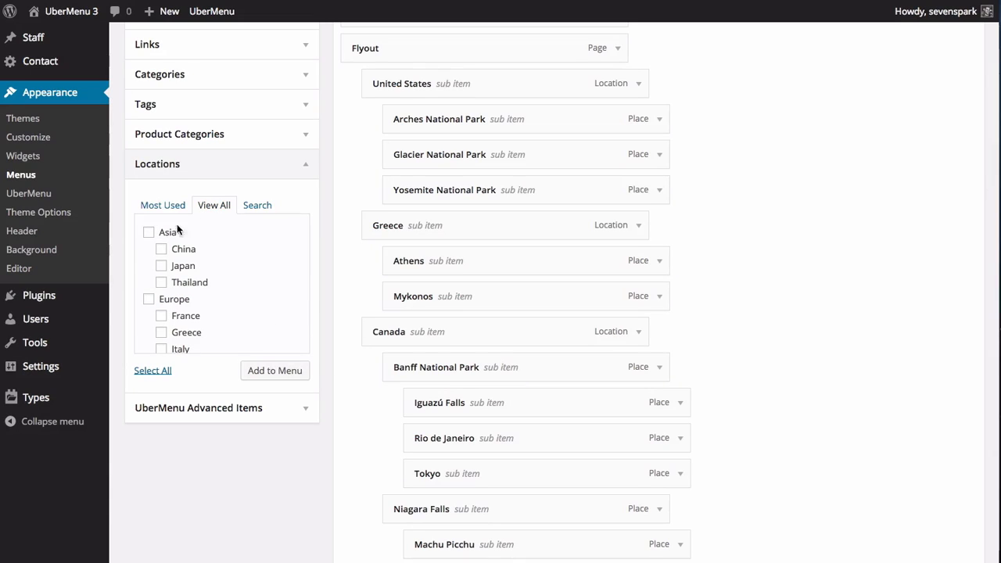
- Add the Asia, Europe, Latin America and North America locations to the menu
click(148, 235)
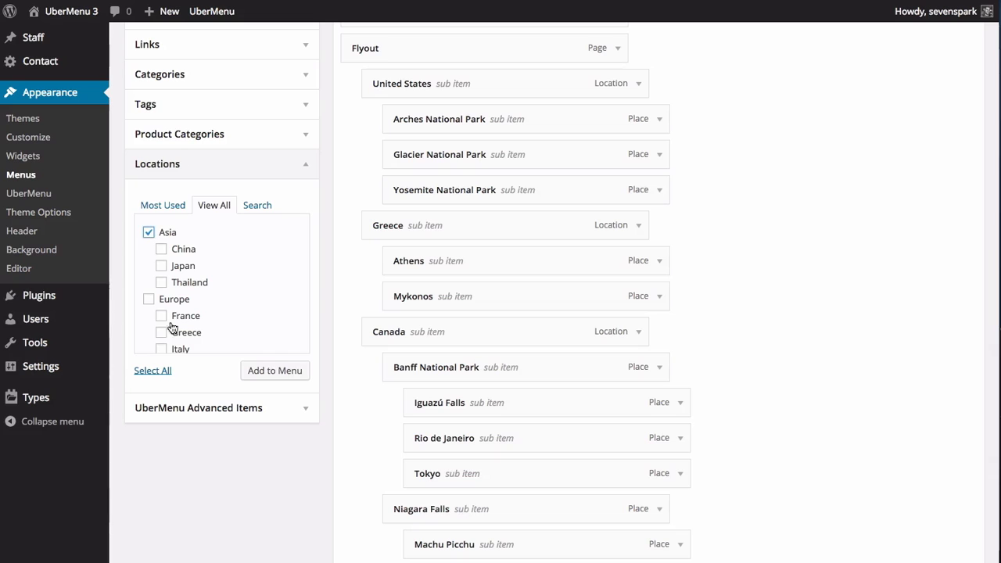
click(149, 304)
scroll(148, 320, down, 2)
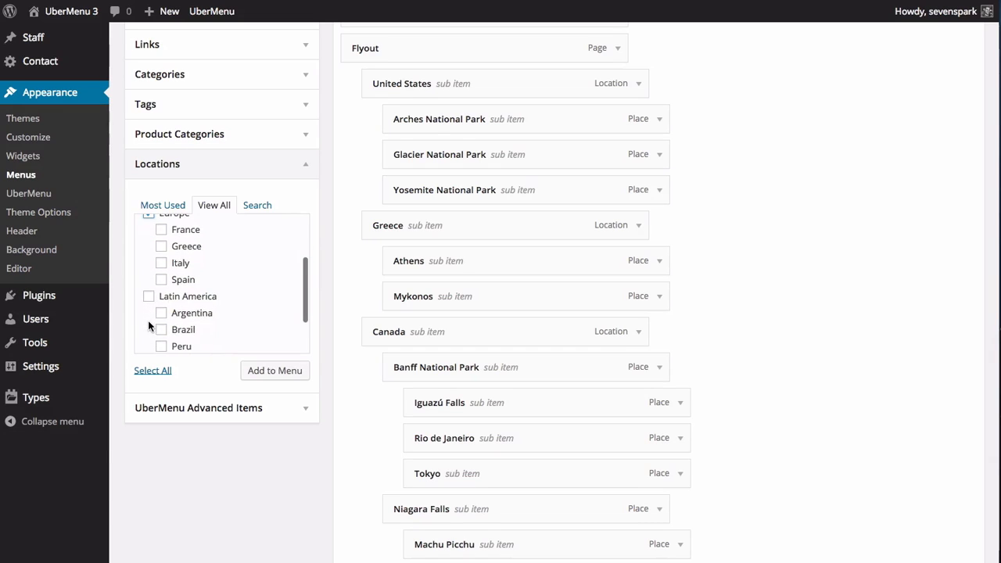
click(148, 294)
scroll(148, 294, down, 3)
click(149, 234)
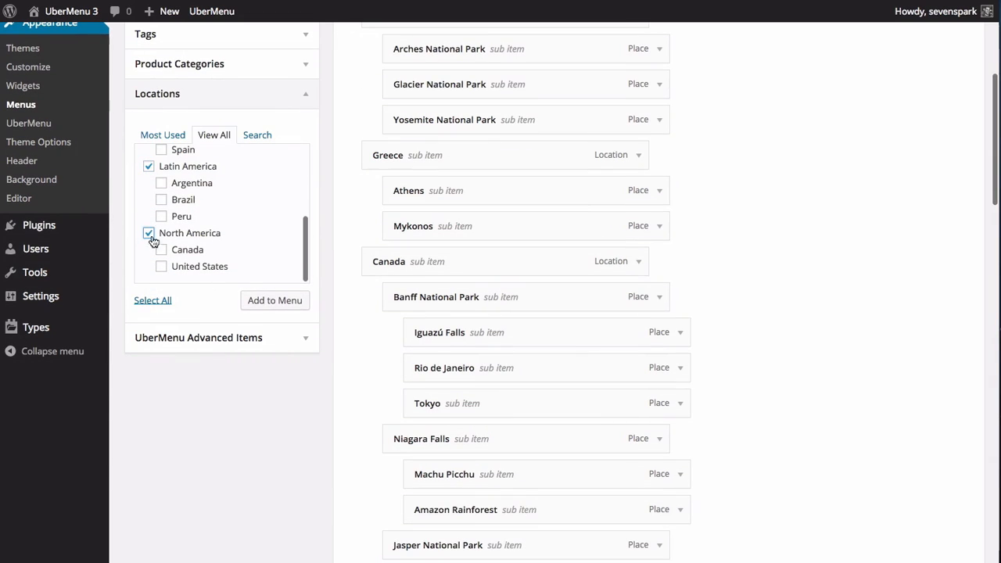
click(263, 304)
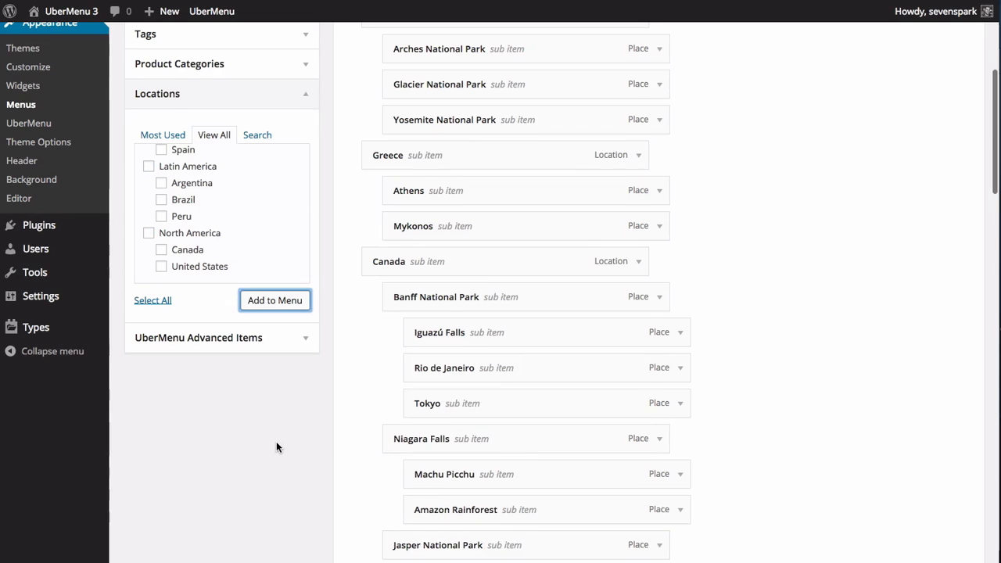
- Nest the Asia, Europe, Latin America and North America locations beneath the [Tabs] block, and check the Tabs item on the site
scroll(276, 445, down, 10)
scroll(277, 444, down, 12)
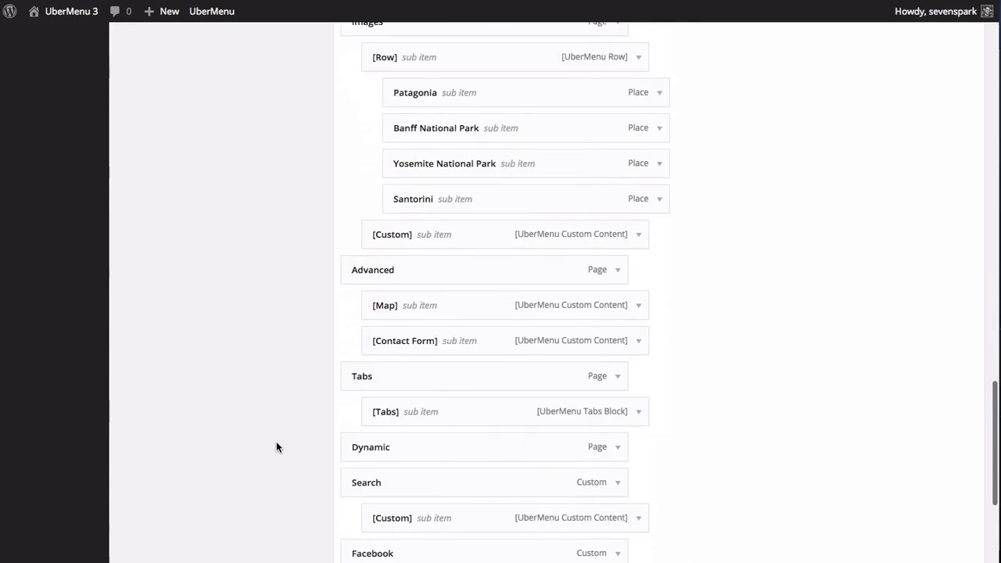
scroll(306, 443, up, 3)
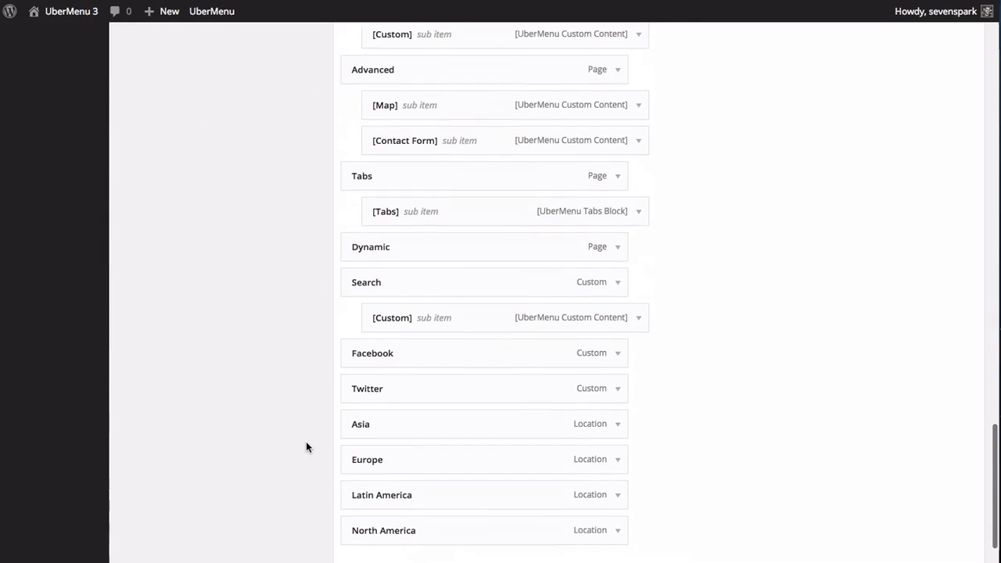
mouse_move(393, 441)
drag(358, 438, 417, 274)
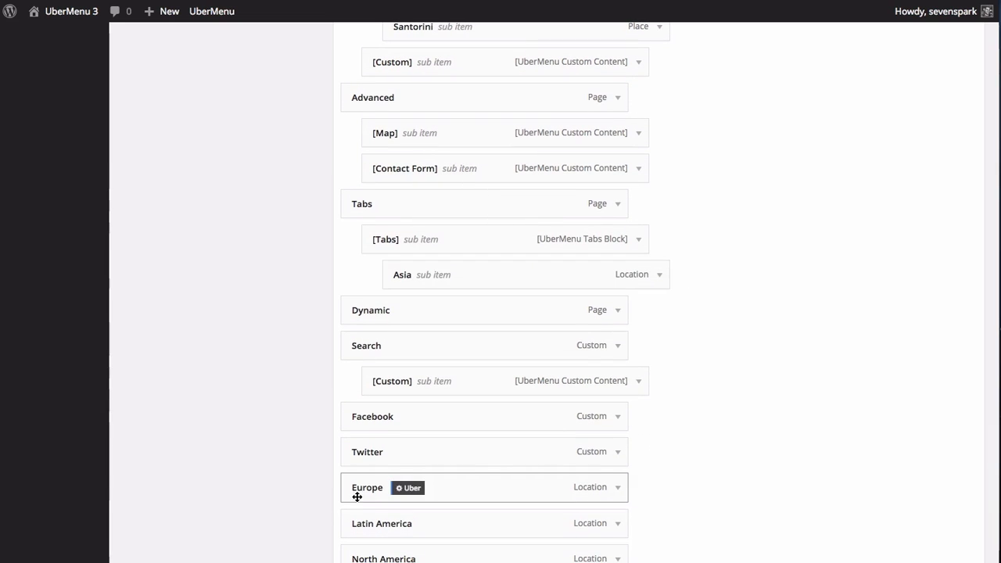
drag(358, 489, 403, 311)
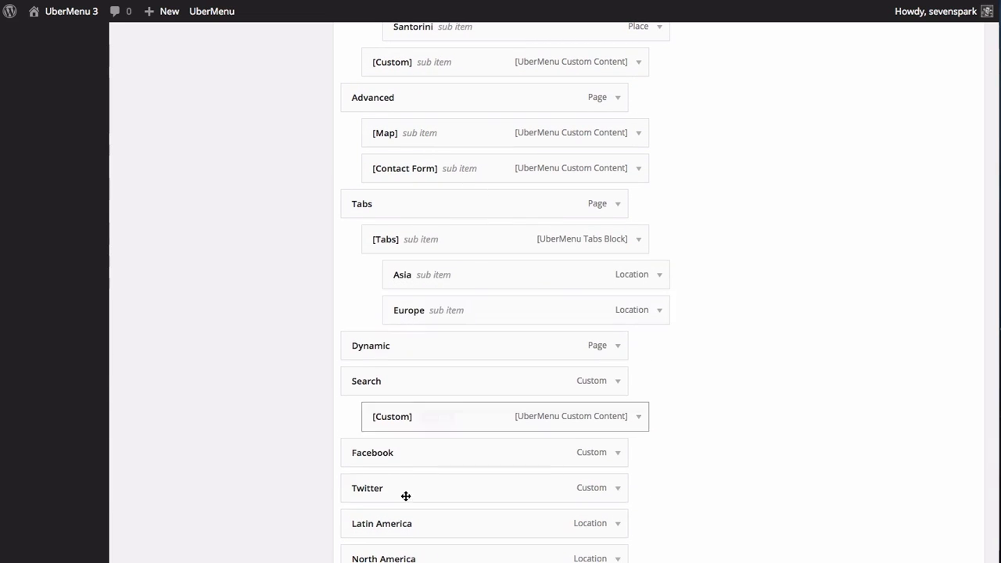
drag(357, 526, 403, 354)
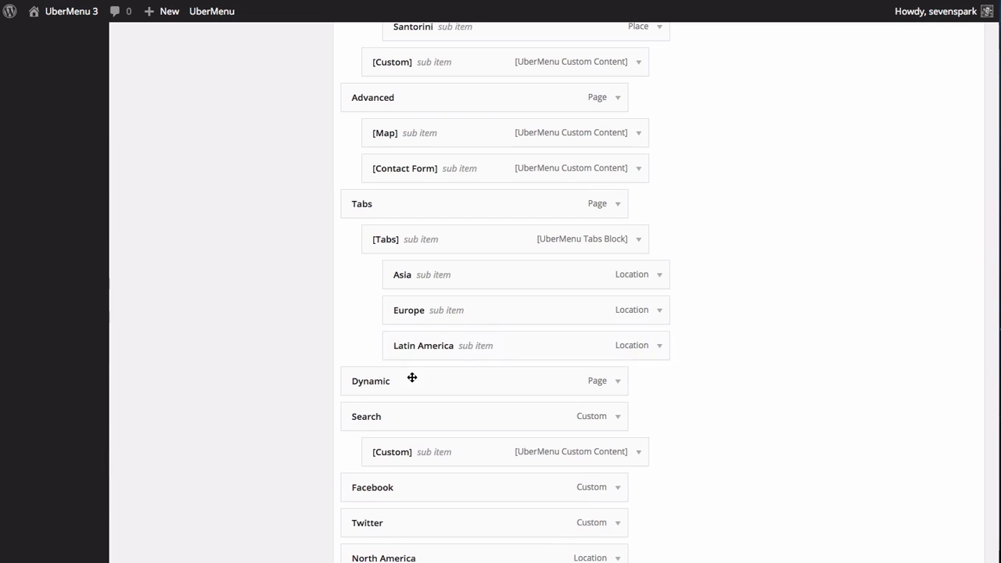
drag(387, 558, 414, 384)
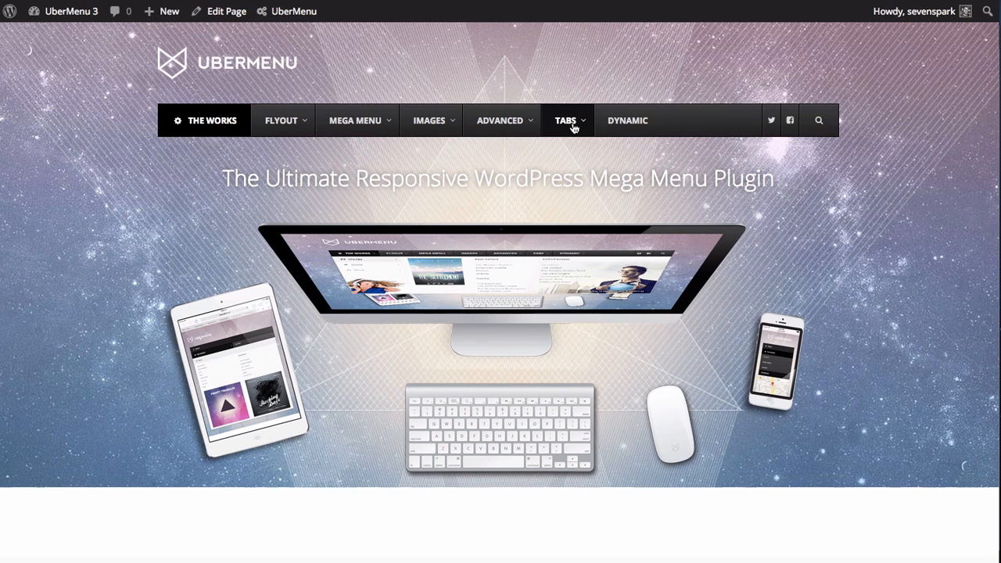
mouse_move(573, 127)
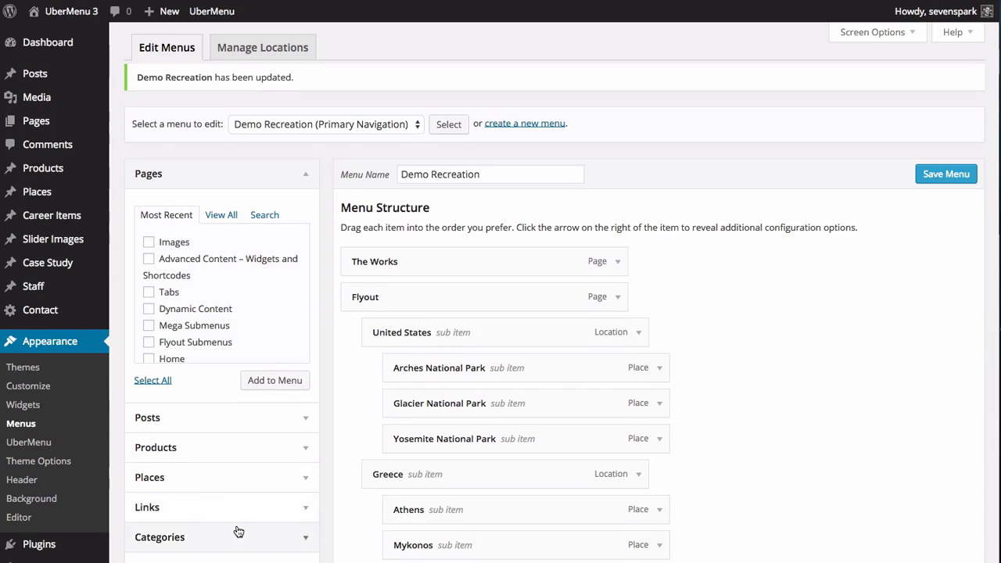
- Add the Mt. Fuji place to the Demo Recreation menu from the full list of Places
scroll(237, 529, down, 4)
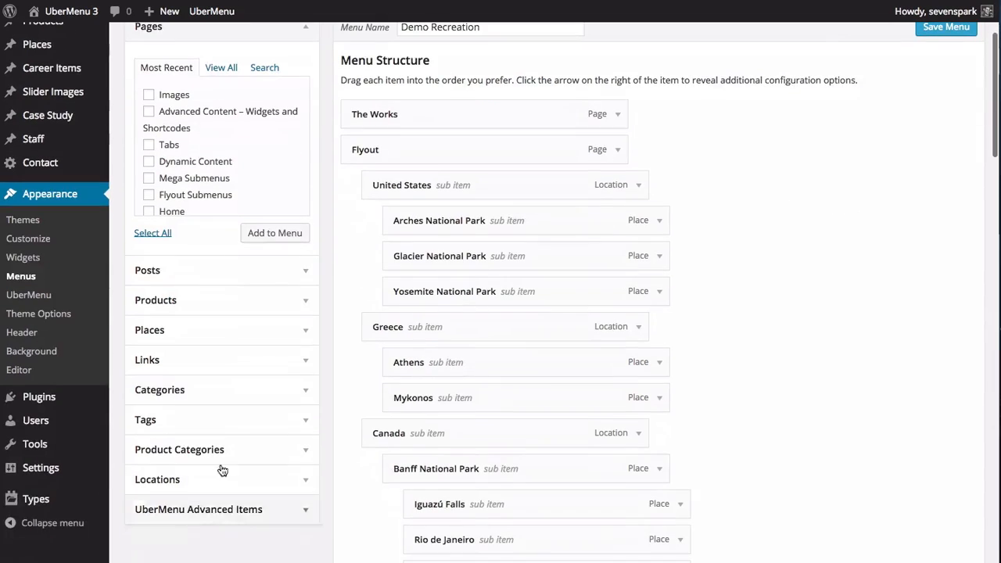
click(196, 332)
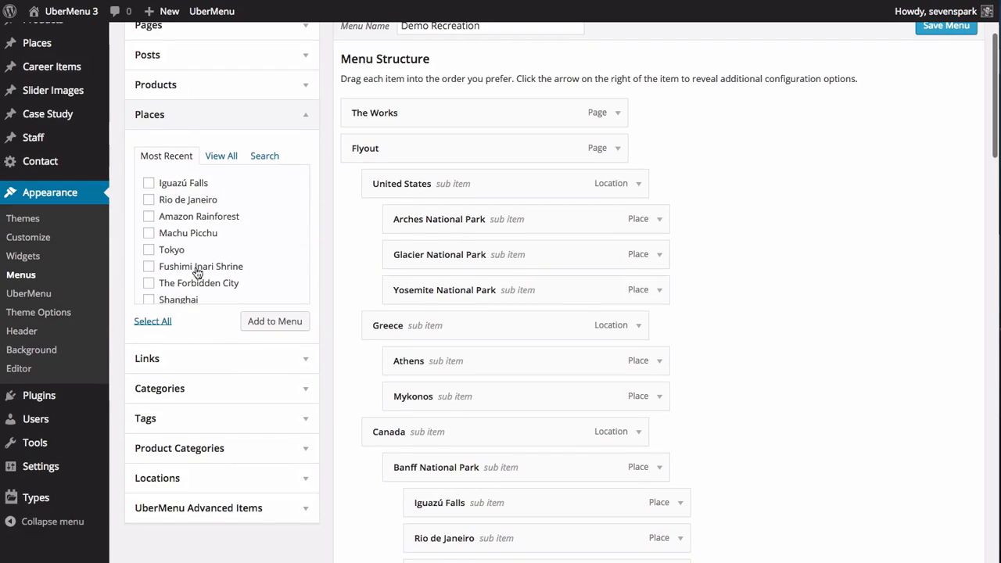
click(218, 158)
scroll(224, 253, down, 5)
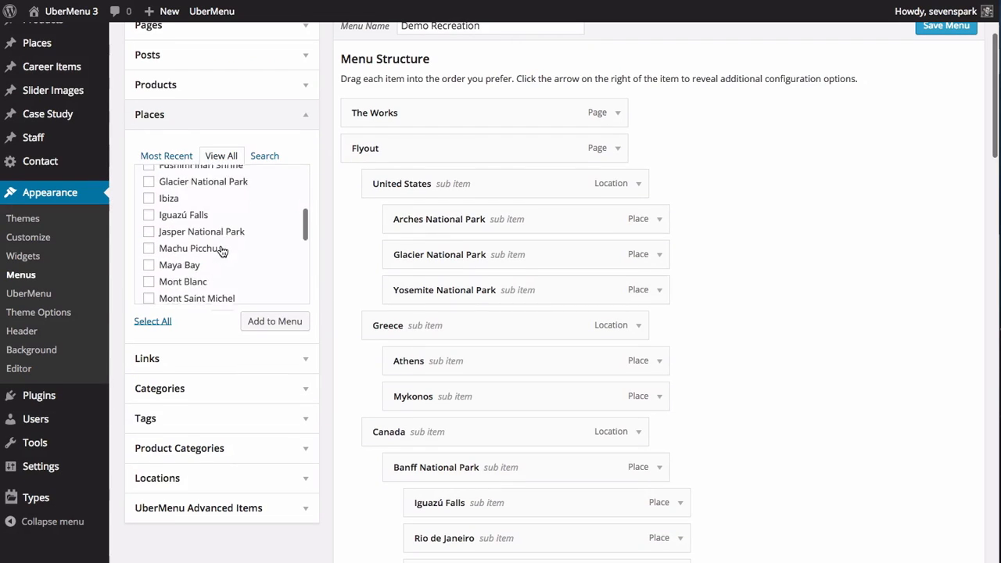
scroll(162, 249, down, 1)
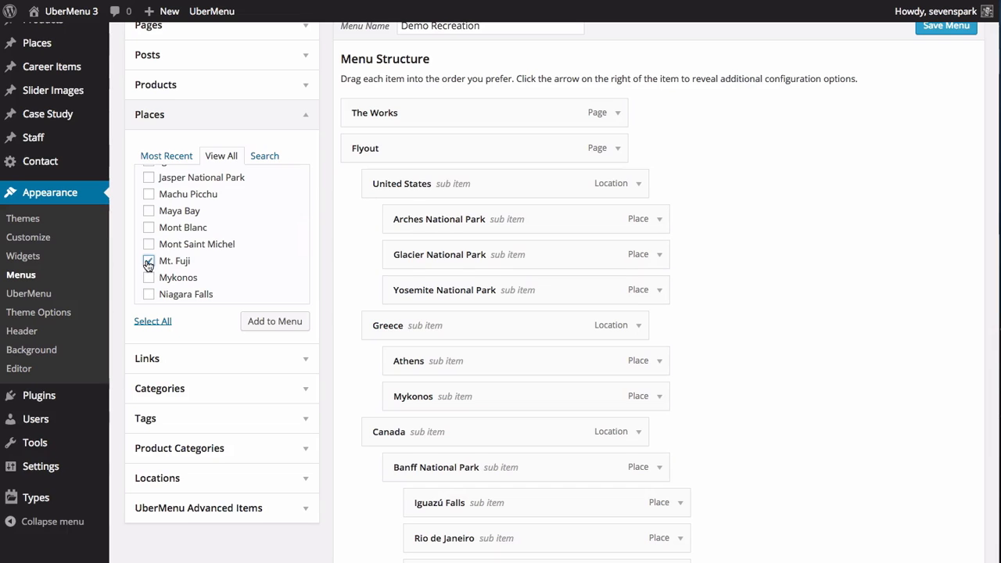
click(275, 324)
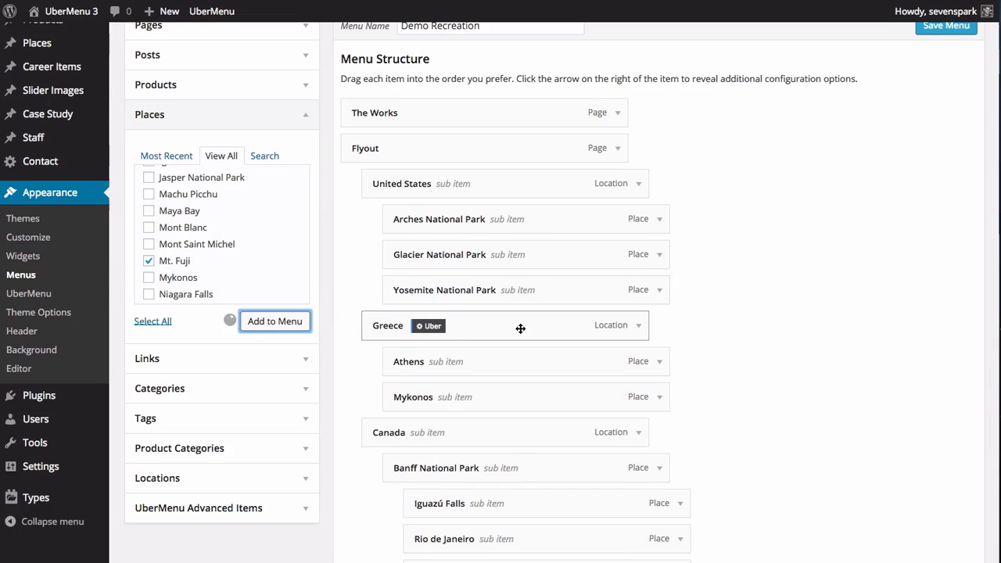
- Move Mt. Fuji directly beneath Asia as its sub item and save the menu
scroll(376, 331, down, 15)
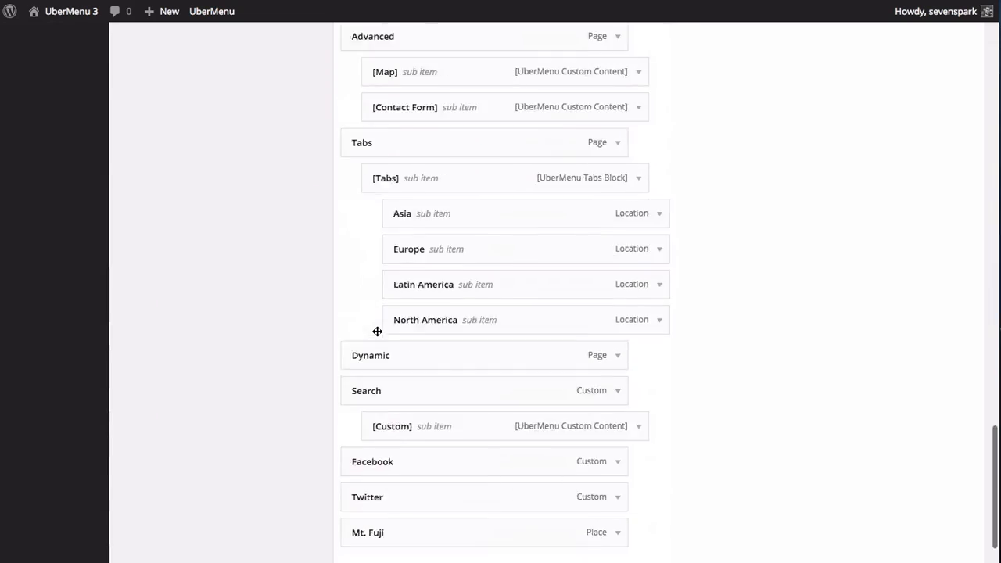
scroll(376, 335, up, 3)
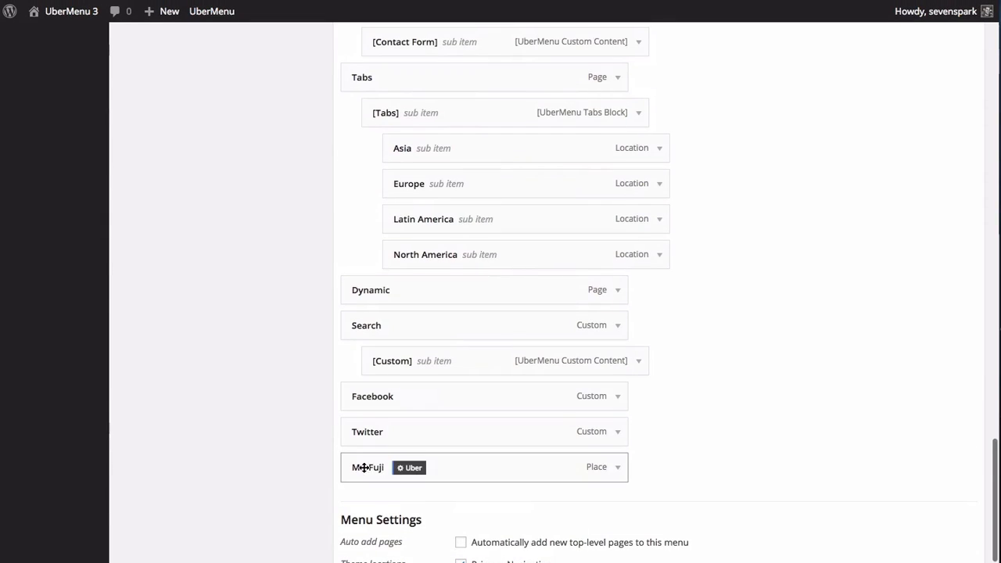
drag(364, 467, 452, 177)
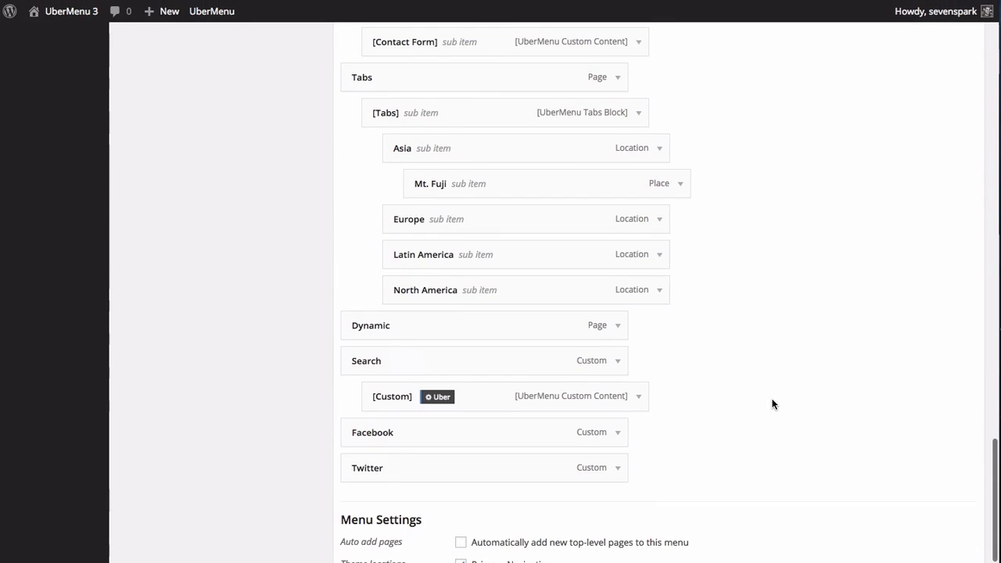
scroll(773, 404, up, 3)
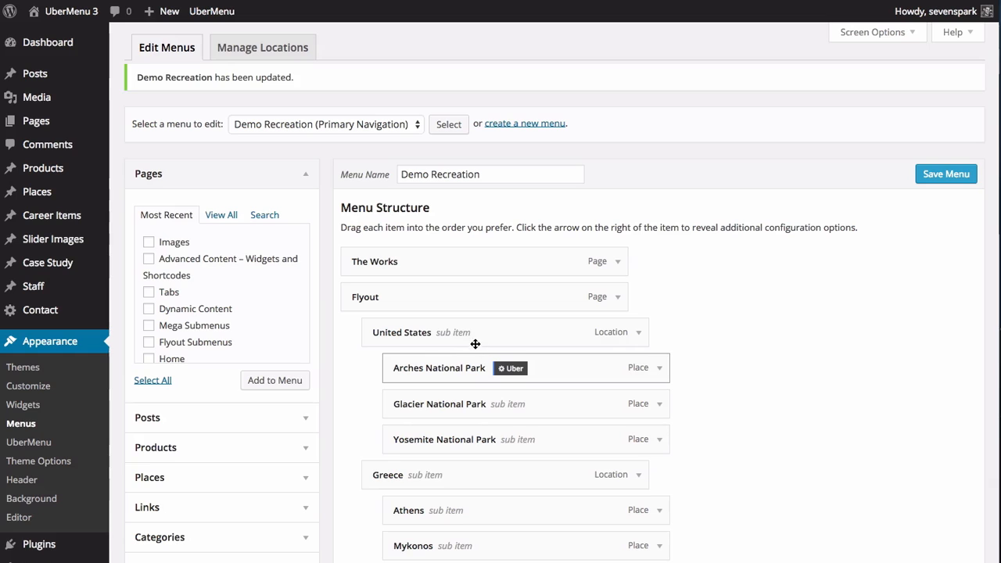
scroll(433, 329, down, 15)
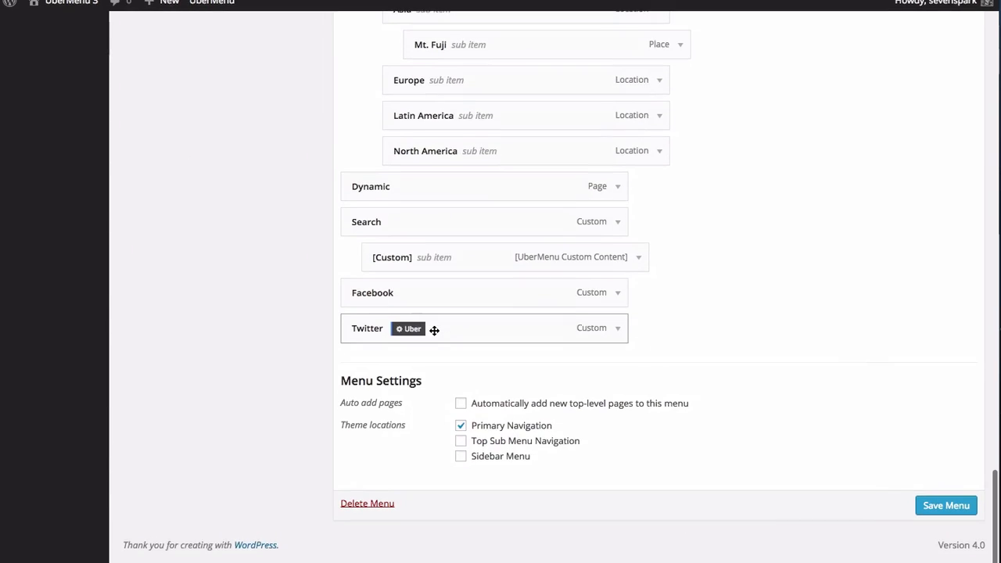
scroll(432, 329, up, 5)
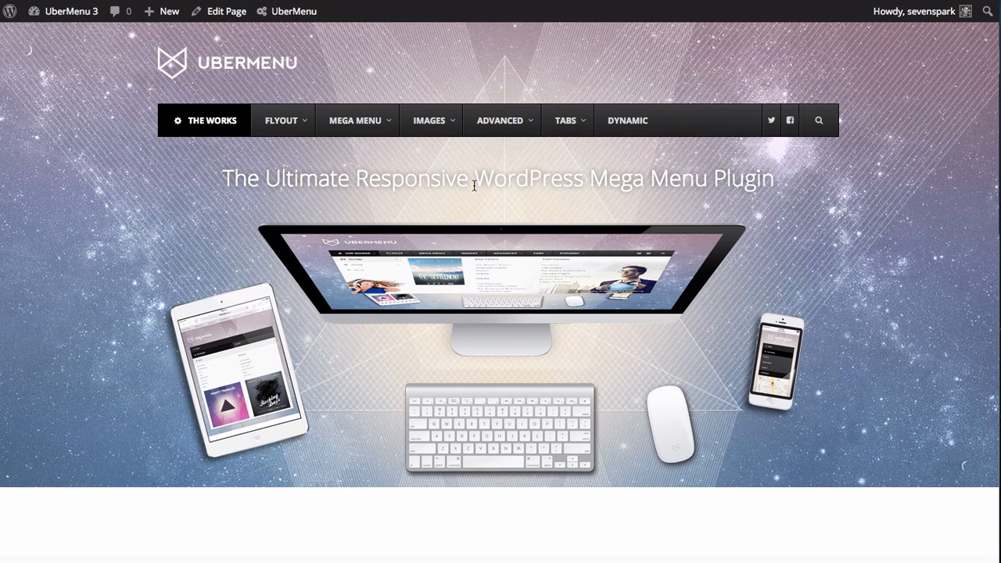
- Examine the Asia and Europe tabs in the local site's Tabs submenu and compare them with the wpmegamenu.com demo
mouse_move(571, 128)
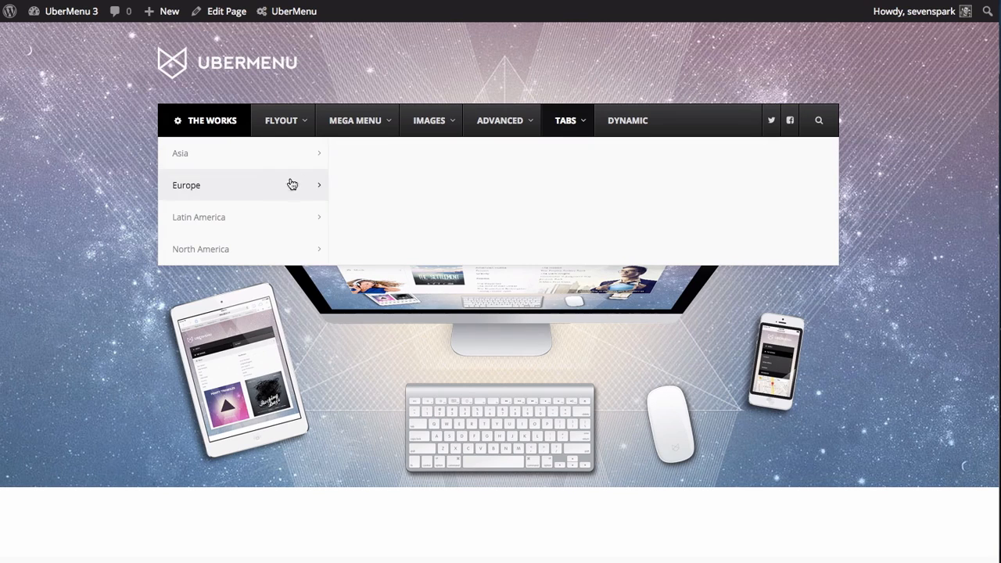
mouse_move(248, 162)
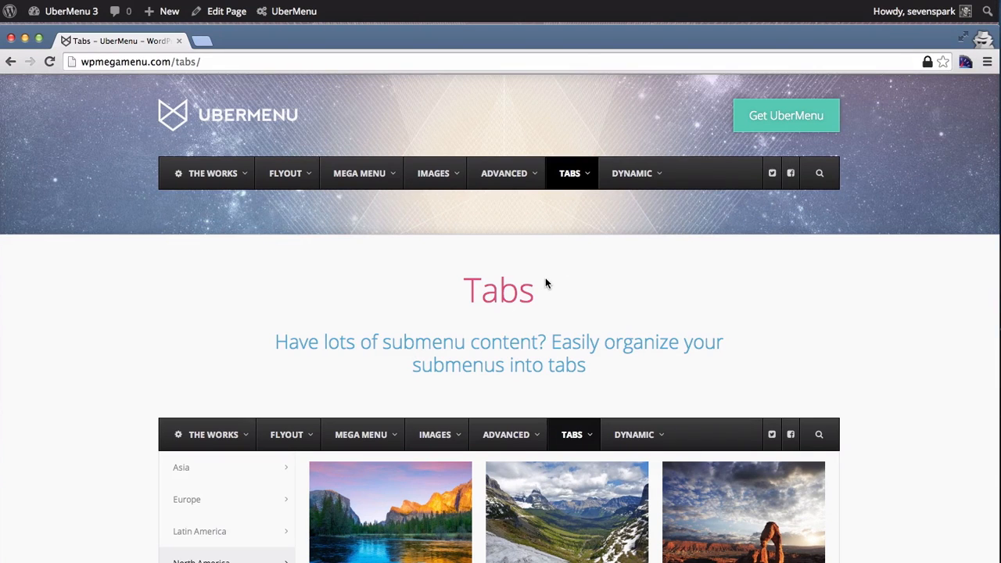
mouse_move(566, 172)
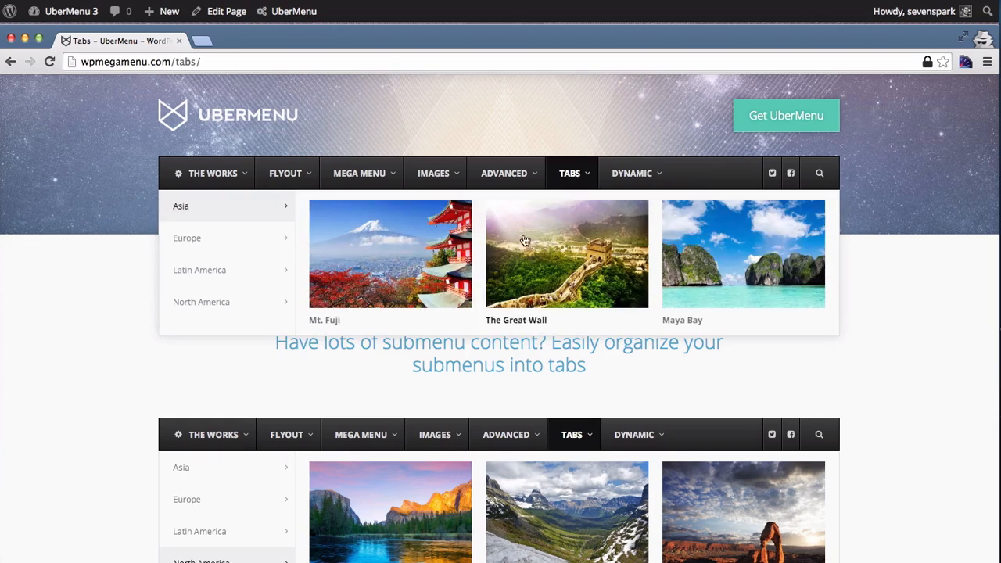
mouse_move(256, 247)
mouse_move(288, 267)
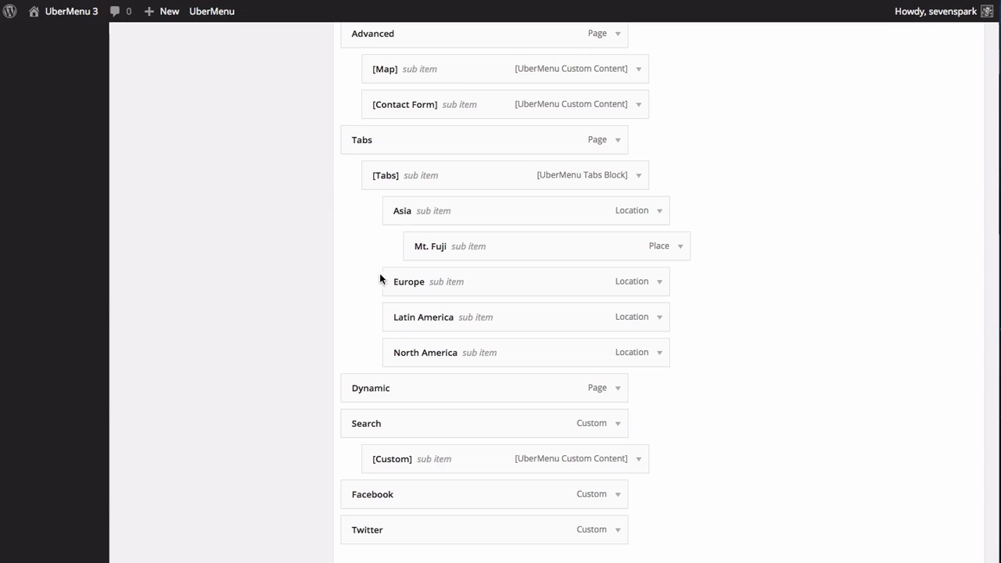
- Add the Santorini place to the Demo Recreation menu from the full list of Places
scroll(275, 263, up, 20)
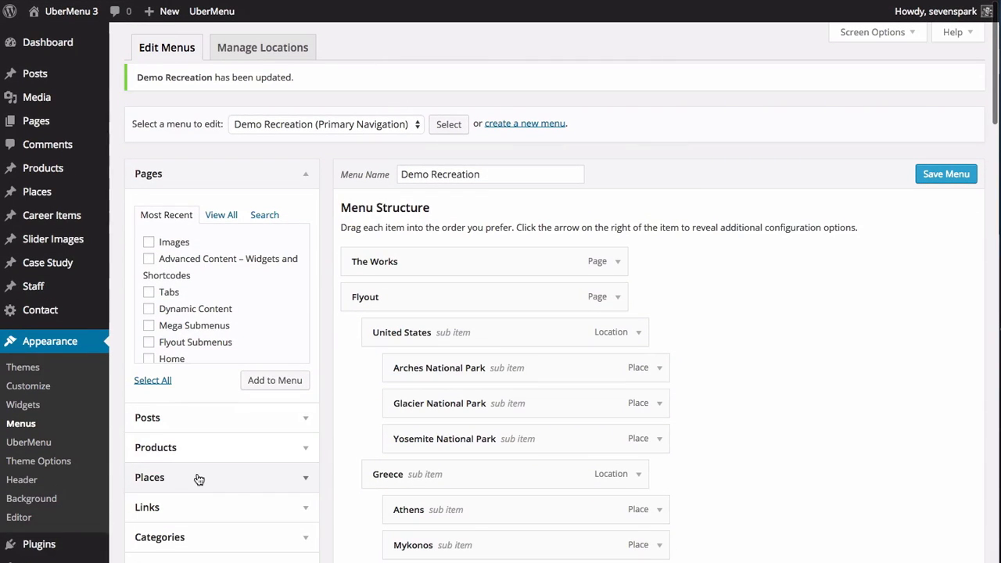
click(200, 479)
click(220, 305)
scroll(212, 394, down, 3)
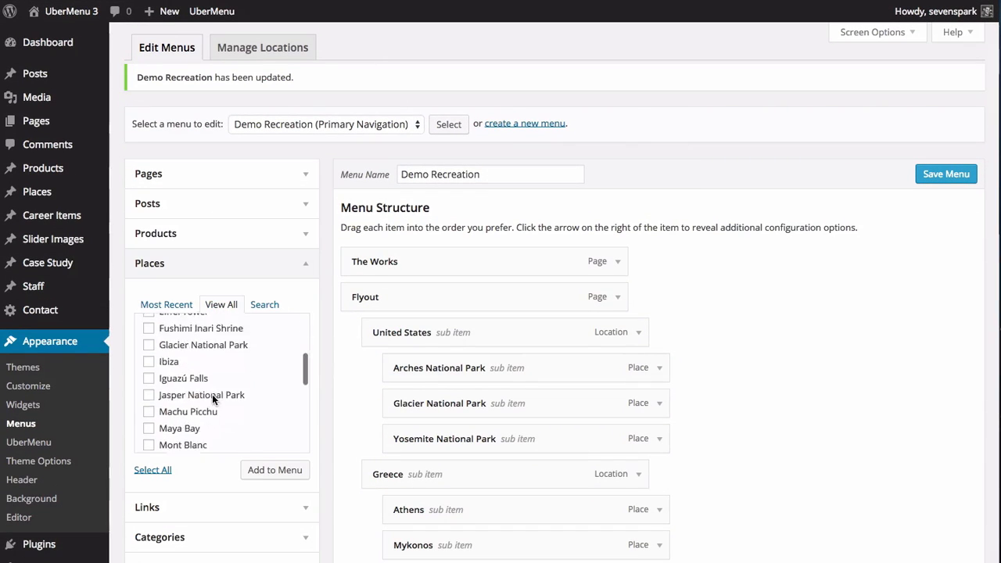
scroll(212, 394, down, 5)
click(178, 394)
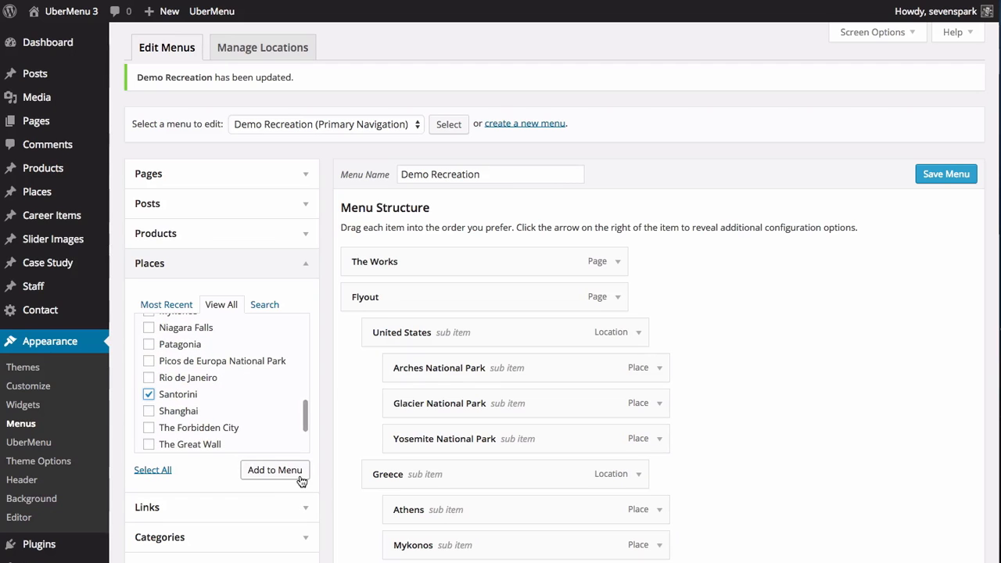
click(275, 470)
- Move Santorini directly beneath Europe as its sub item and save the menu
scroll(527, 450, down, 4)
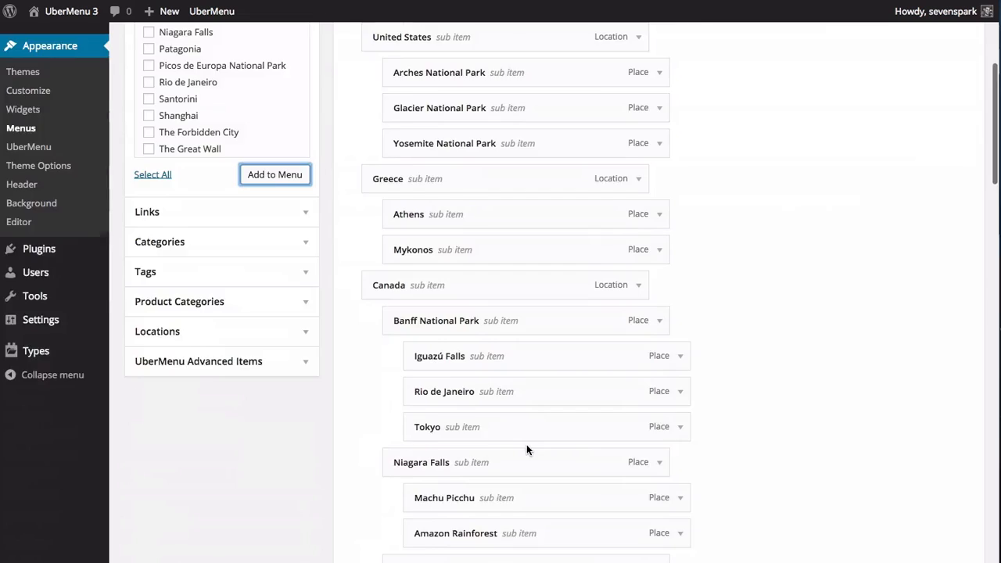
scroll(526, 449, down, 15)
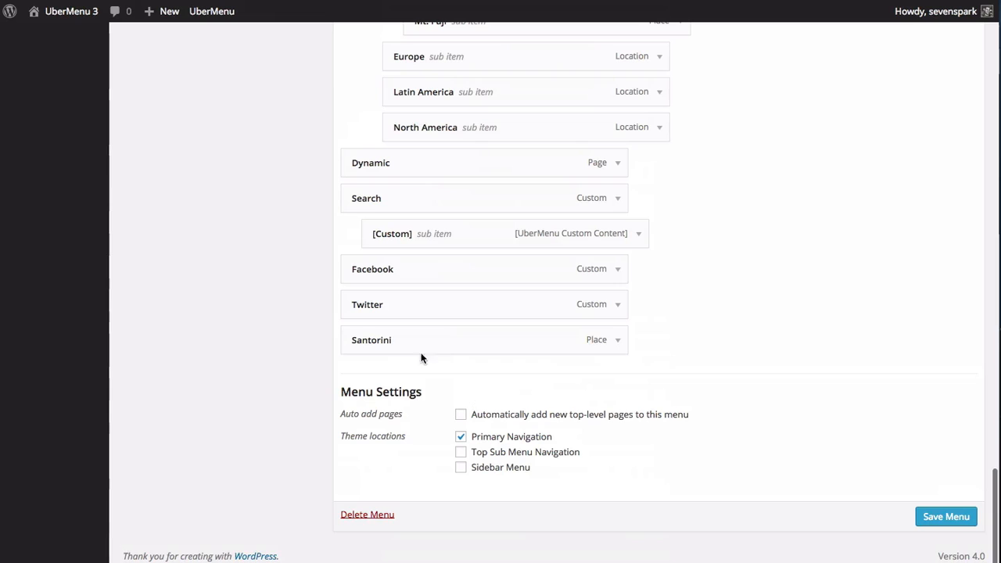
mouse_move(405, 349)
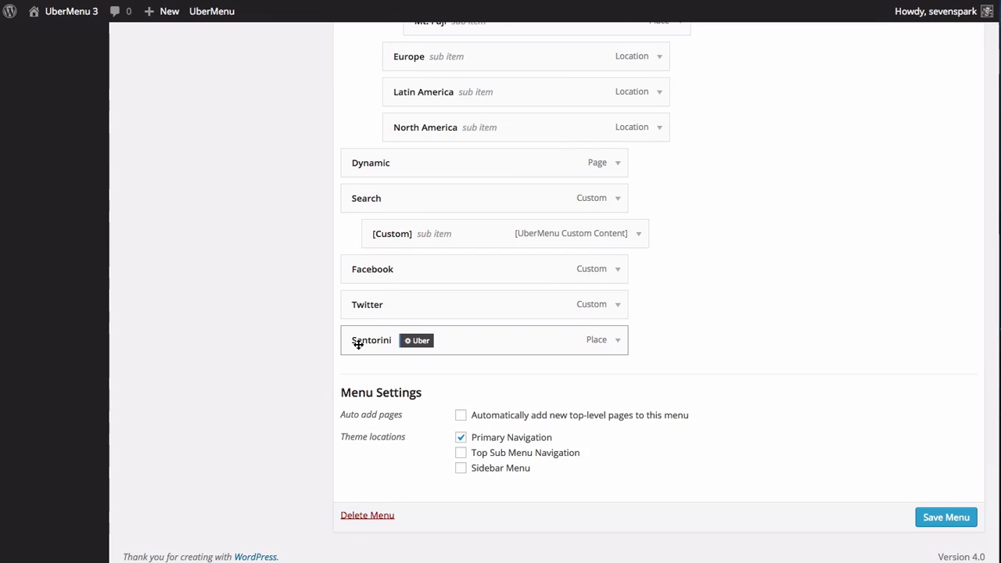
drag(358, 344, 440, 127)
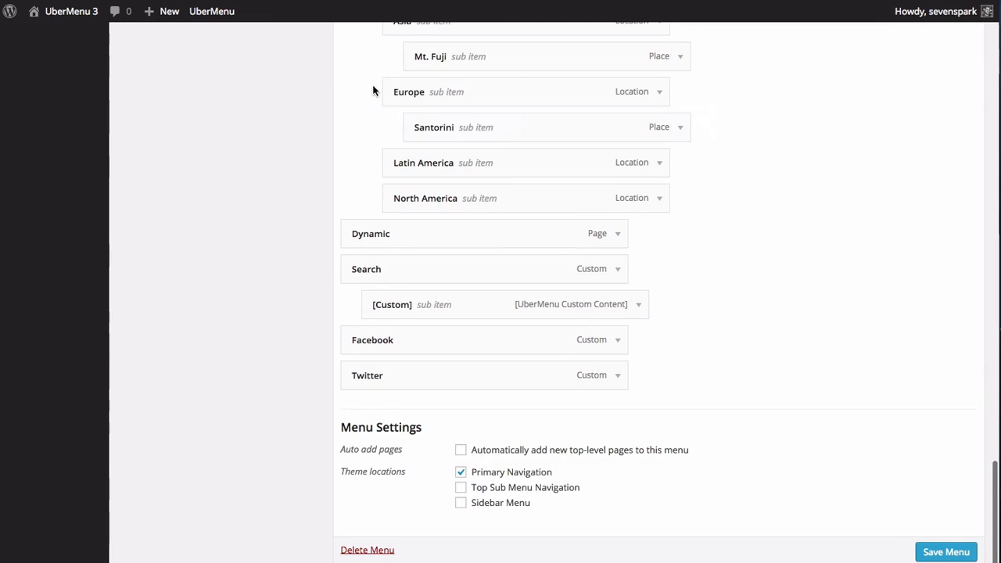
click(944, 553)
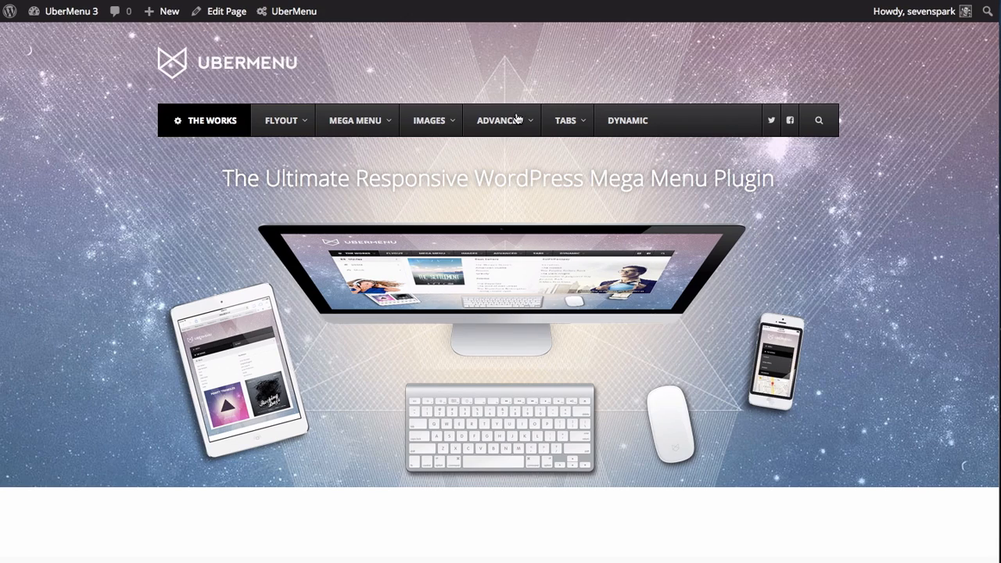
- Check the contents of the Asia and Europe tabs in the local site's Tabs submenu
mouse_move(569, 126)
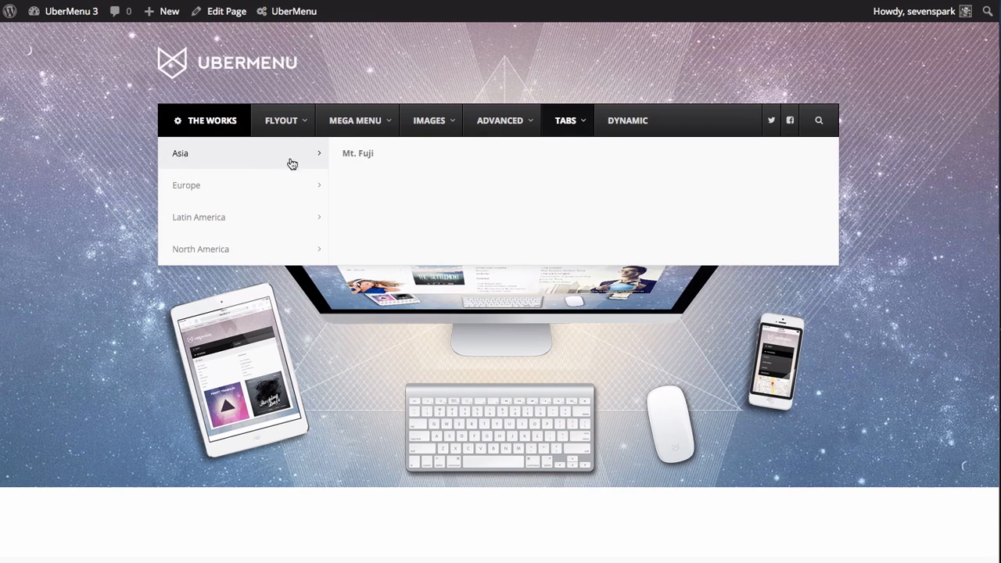
mouse_move(285, 195)
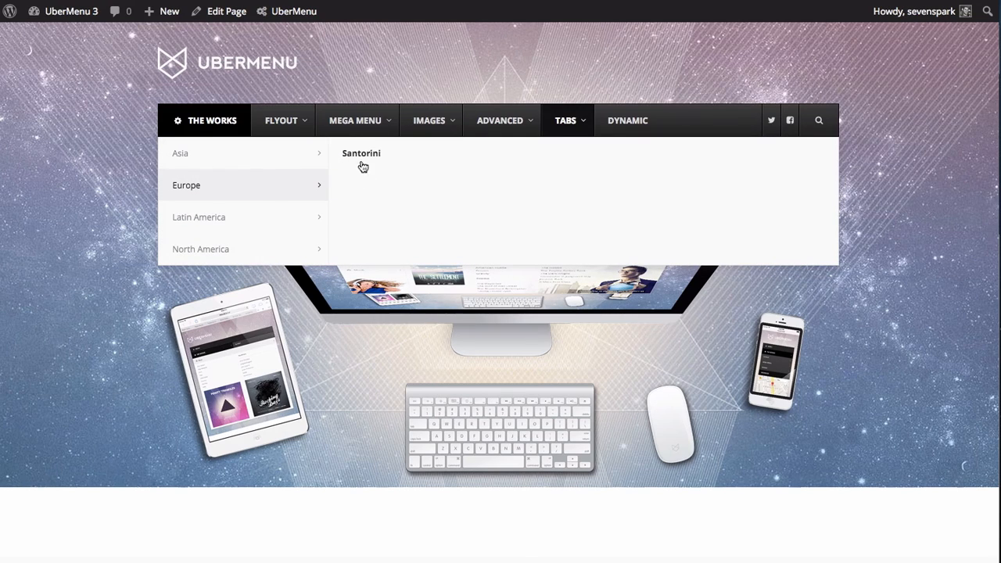
mouse_move(255, 165)
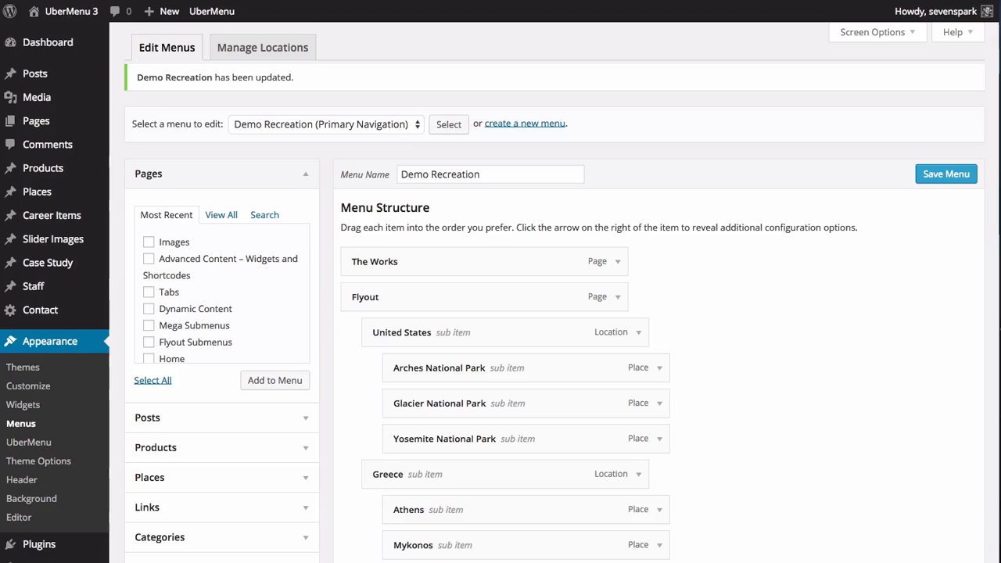
- Add the product The Catcher in the Rye to the Demo Recreation menu
scroll(270, 407, down, 3)
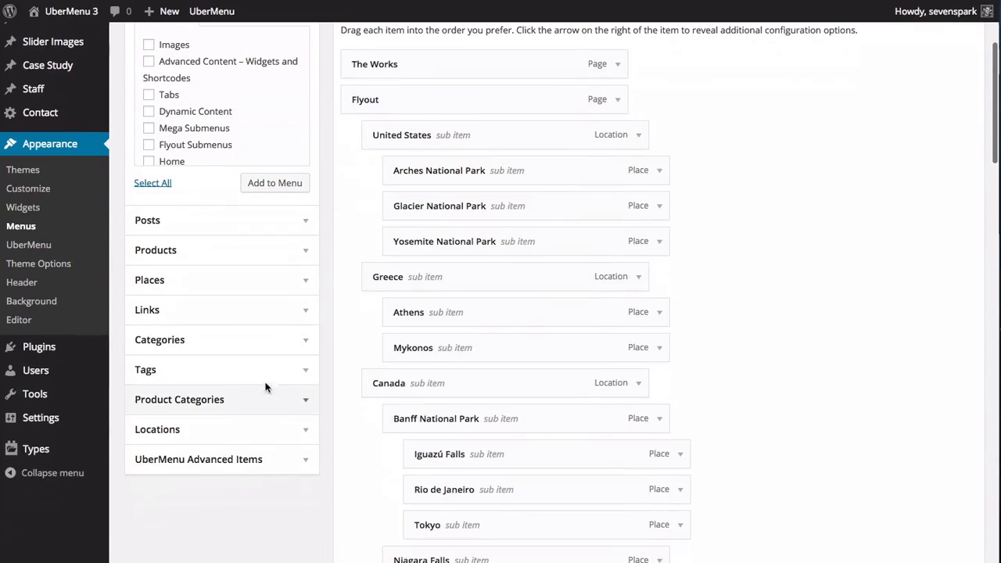
click(191, 250)
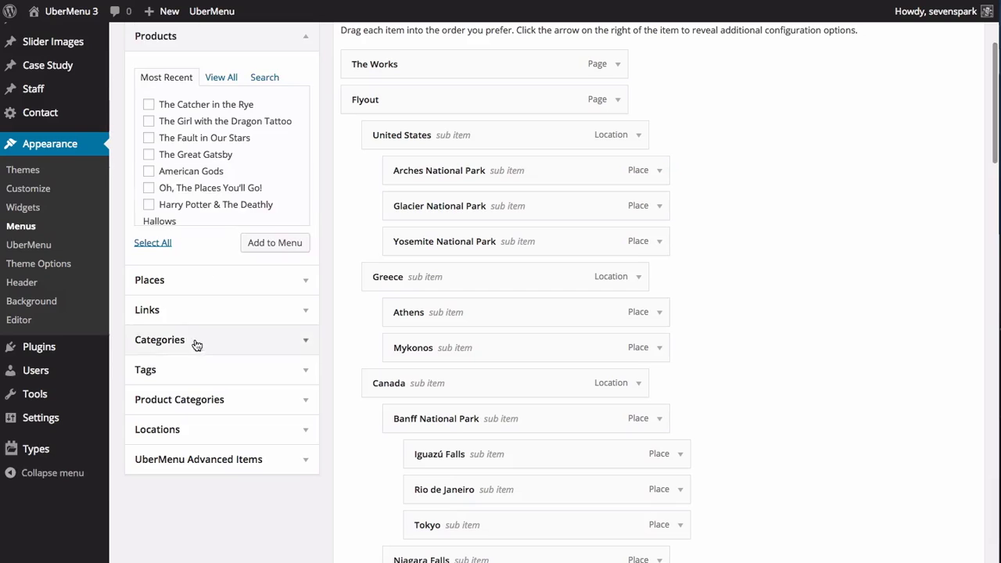
click(196, 111)
click(280, 242)
- Nest The Catcher in the Rye beneath Mt. Fuji in the Asia tab and save the menu
scroll(450, 446, down, 5)
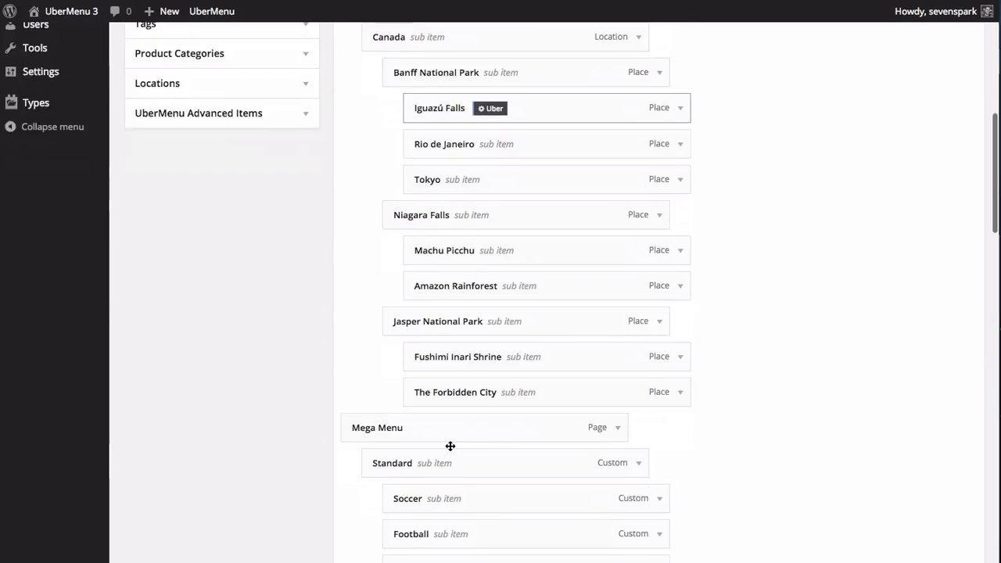
scroll(451, 446, down, 18)
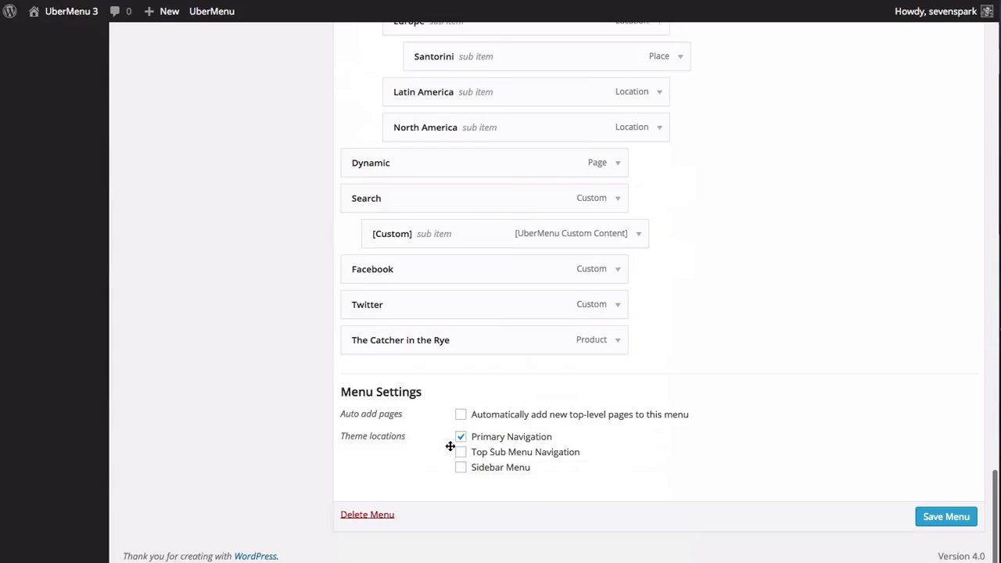
scroll(342, 414, up, 3)
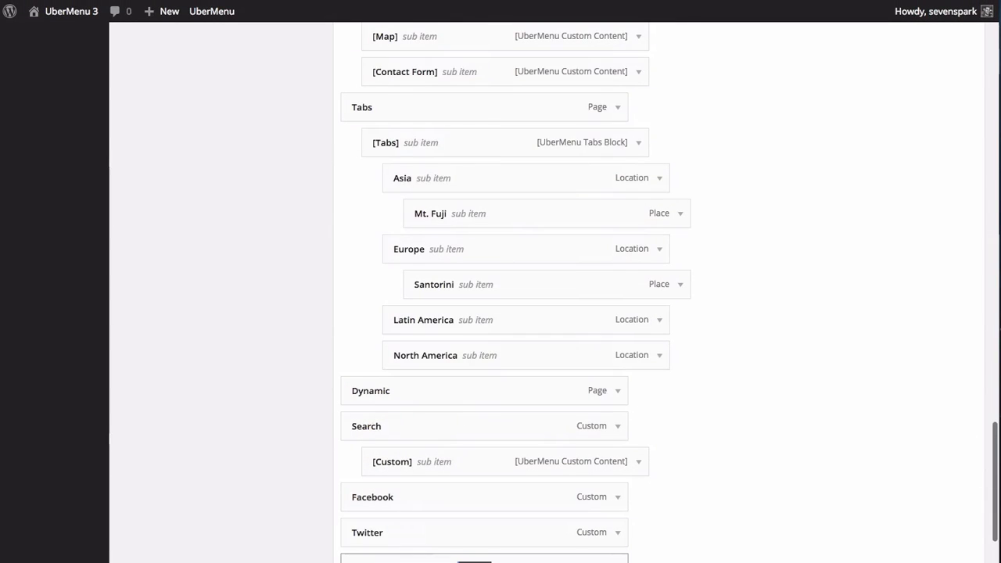
drag(358, 560, 465, 249)
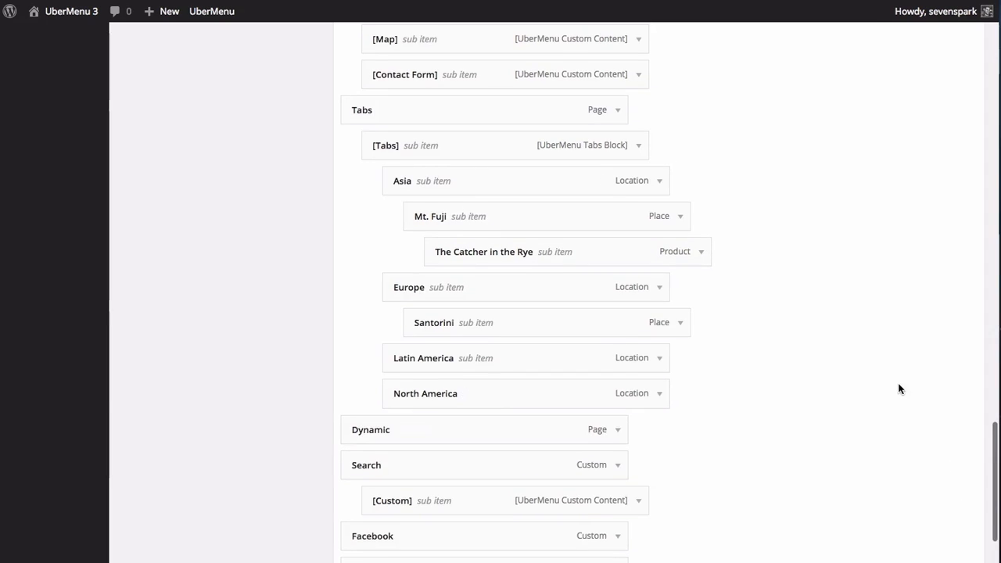
scroll(899, 389, up, 20)
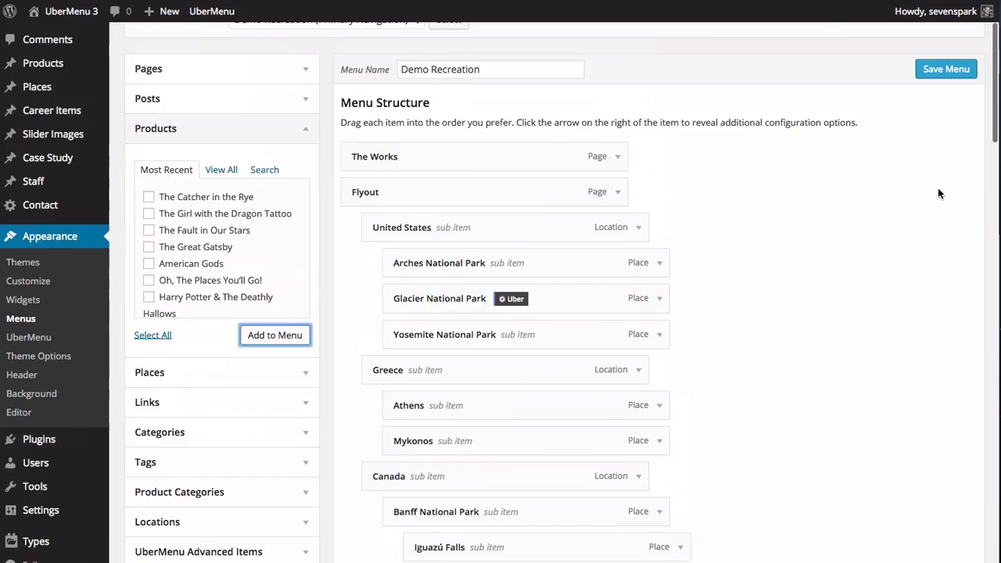
click(947, 69)
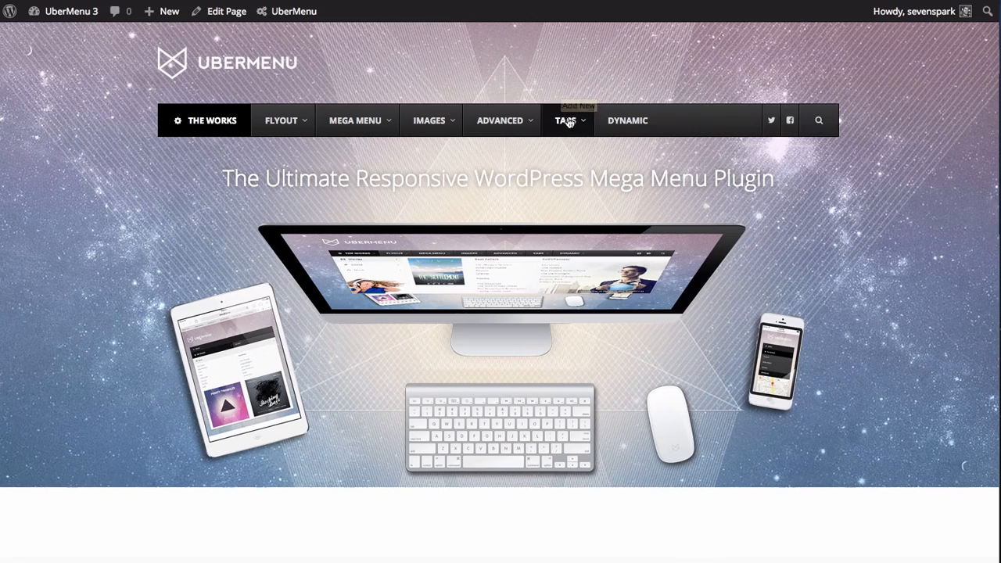
mouse_move(569, 123)
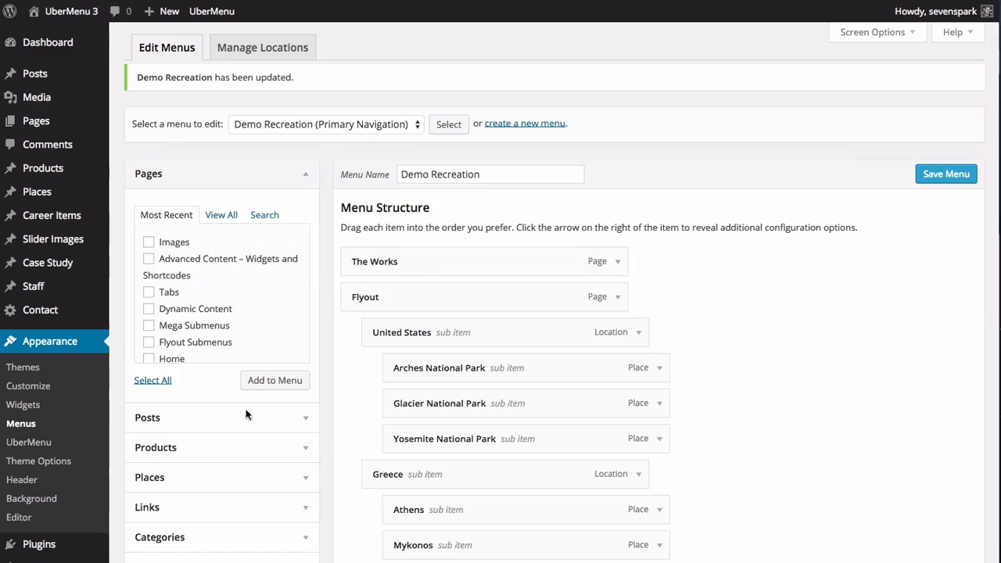
- Add the products The Fault in Our Stars and The Great Gatsby to the Demo Recreation menu
scroll(246, 414, down, 3)
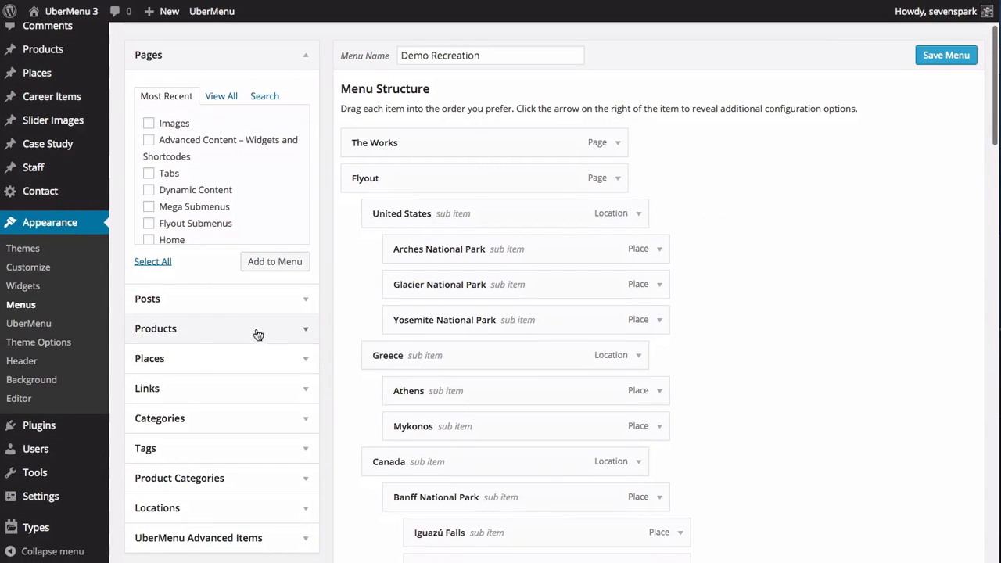
click(258, 335)
click(193, 216)
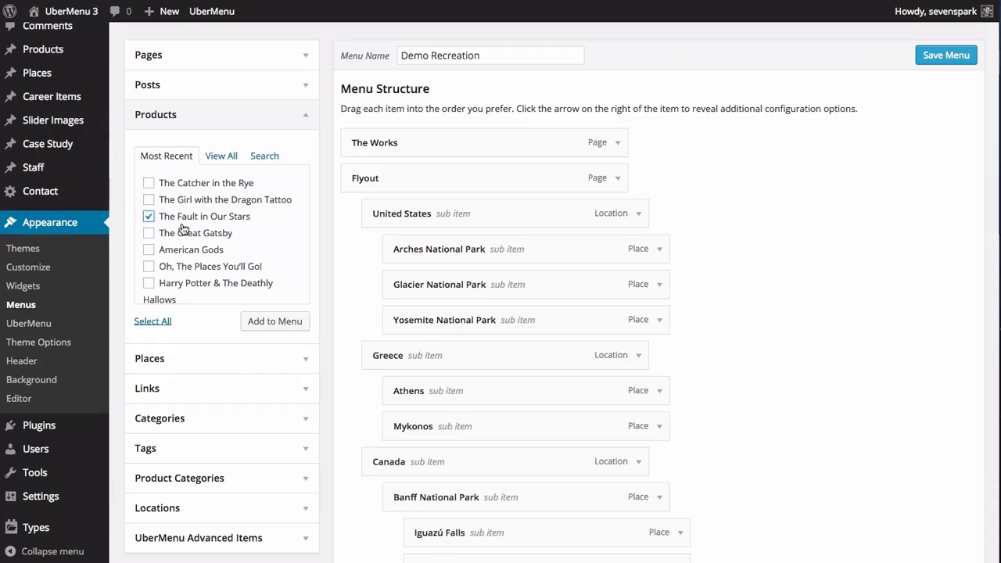
click(186, 233)
click(270, 322)
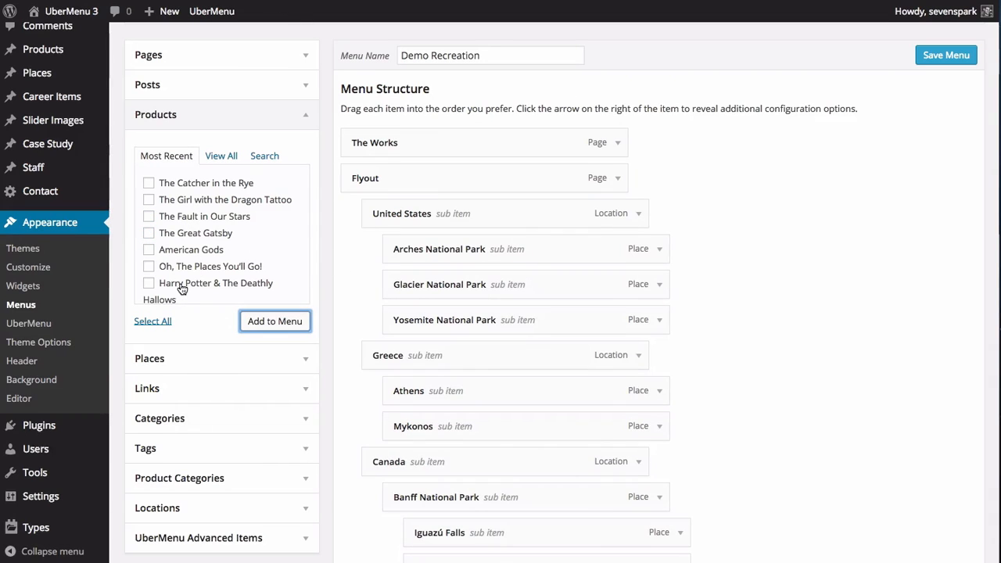
- Add the Rio de Janeiro place to the menu and nest it under Asia, after Mt. Fuji and its sub item
click(187, 361)
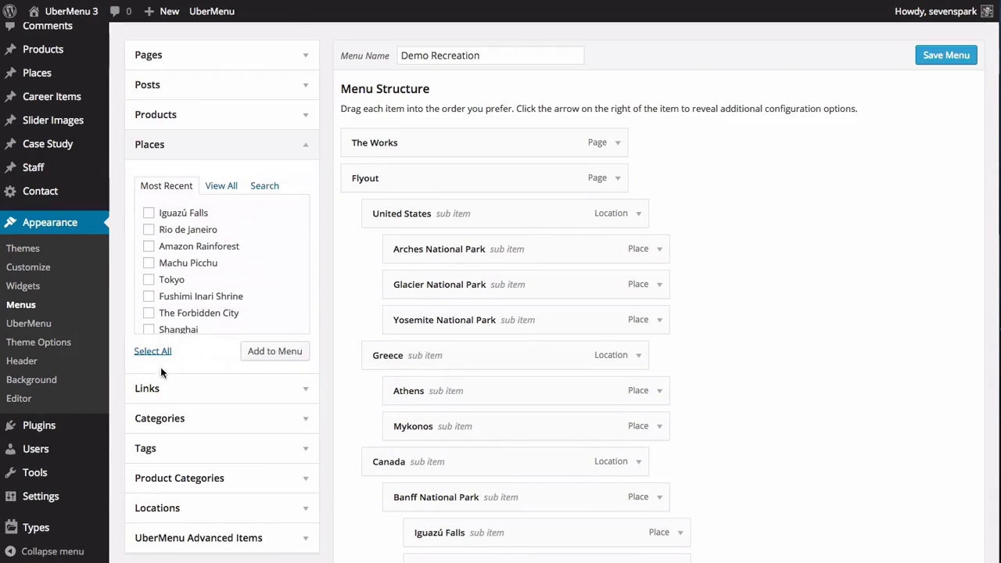
click(188, 233)
click(270, 352)
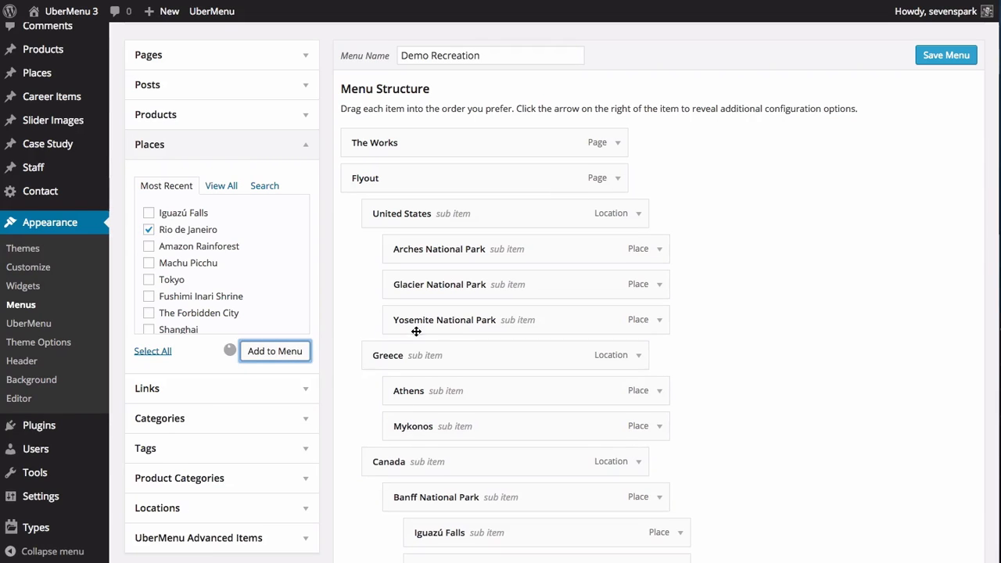
scroll(420, 330, down, 10)
scroll(419, 328, down, 5)
scroll(418, 328, up, 3)
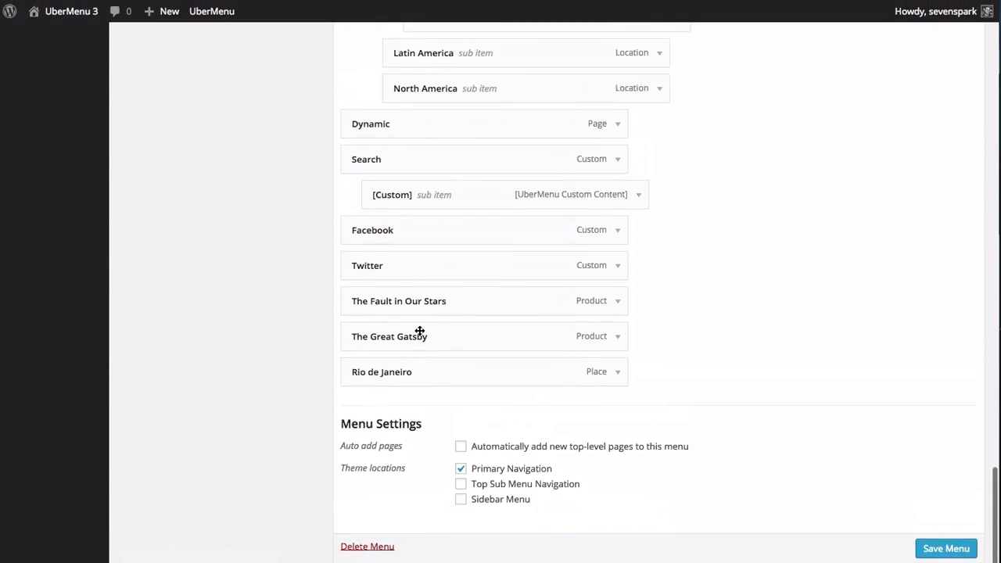
drag(376, 502, 445, 119)
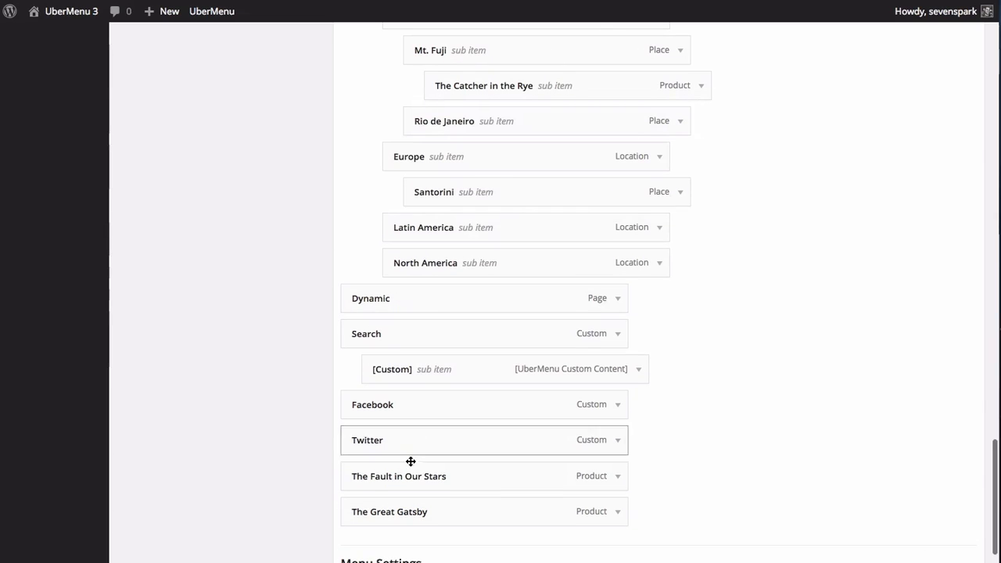
- Nest The Fault in Our Stars under Mt. Fuji and The Great Gatsby under Rio de Janeiro, and save the menu
drag(371, 478, 469, 130)
drag(377, 514, 478, 190)
scroll(769, 246, up, 15)
scroll(844, 150, up, 5)
click(966, 173)
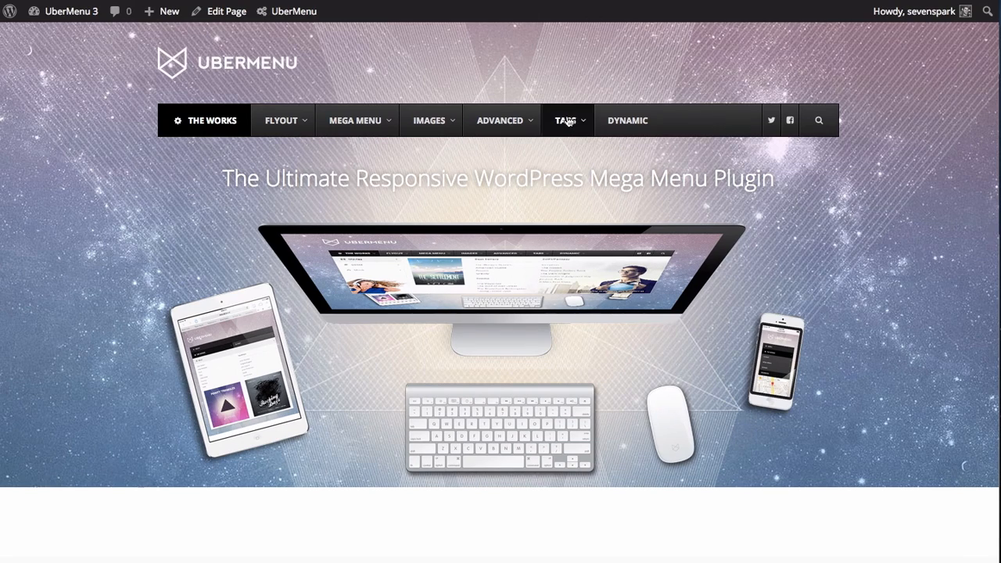
- Check the Asia tab in the local site's Tabs submenu and compare it with the wpmegamenu.com Tabs demo
mouse_move(568, 121)
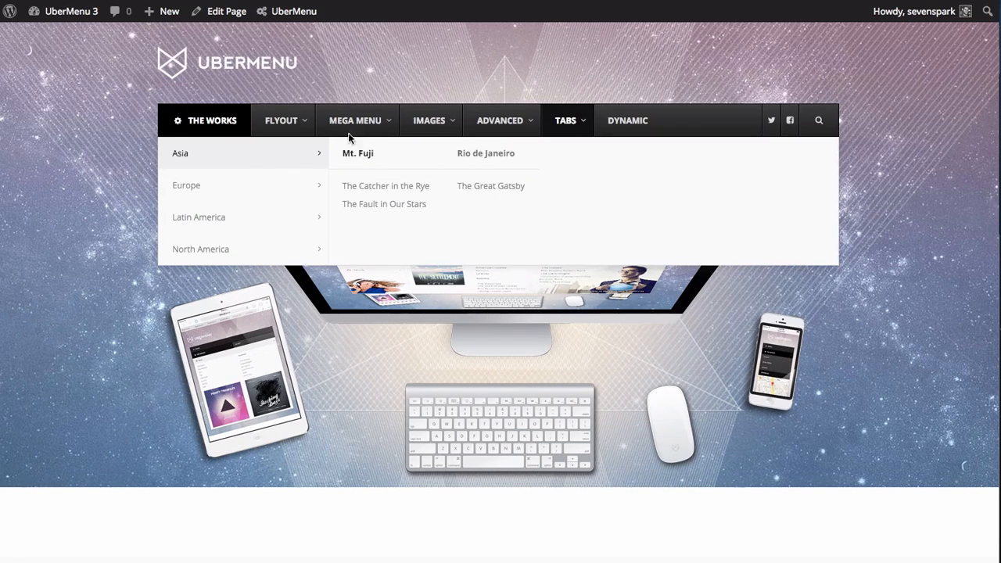
mouse_move(332, 128)
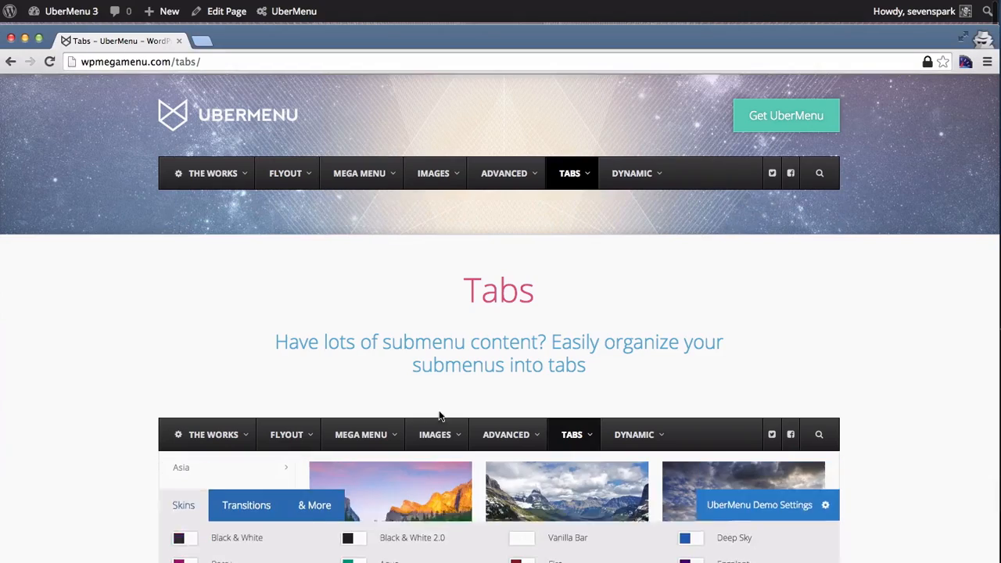
scroll(390, 464, down, 5)
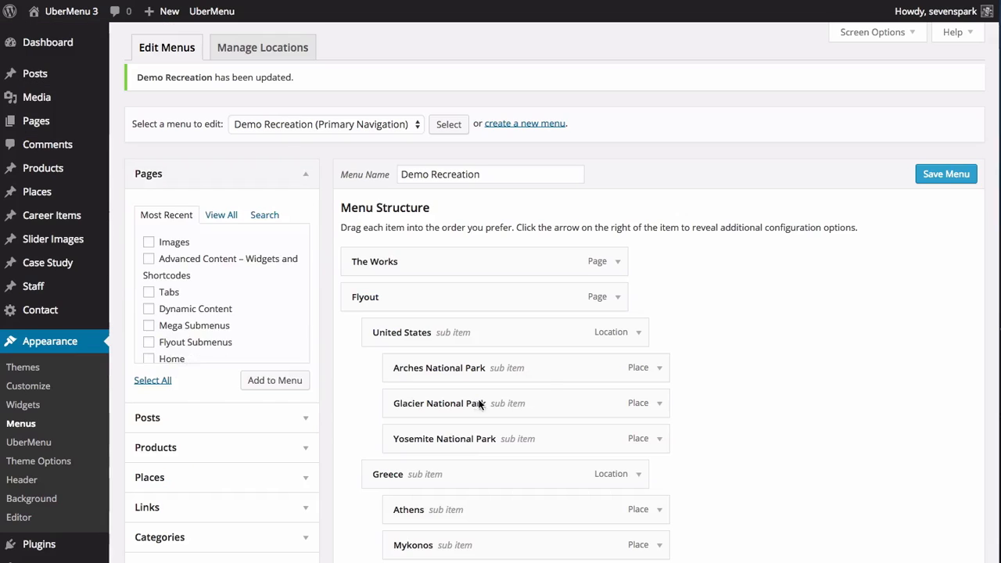
- Remove The Catcher in the Rye and The Fault in Our Stars from beneath Mt. Fuji
scroll(547, 394, down, 20)
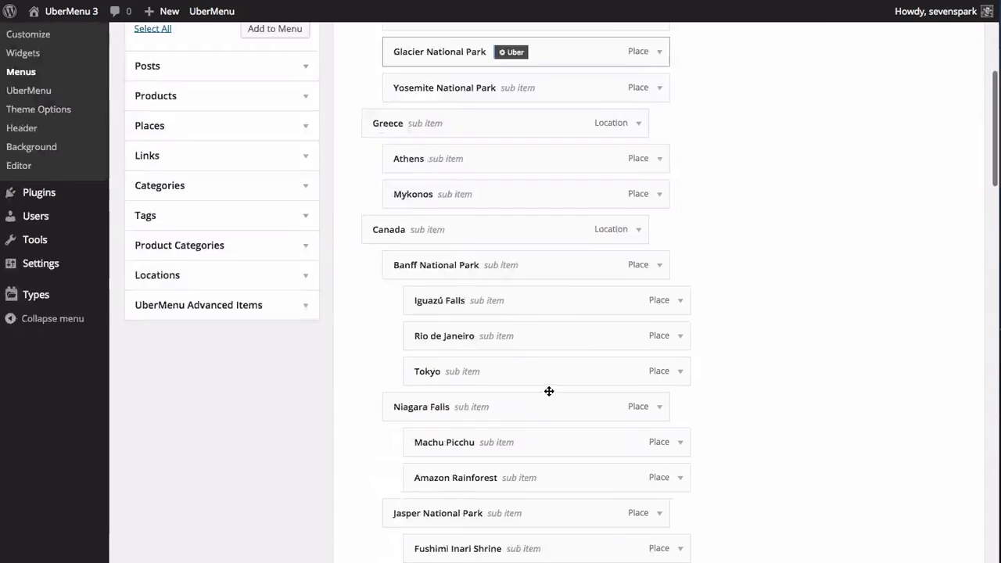
scroll(548, 391, up, 5)
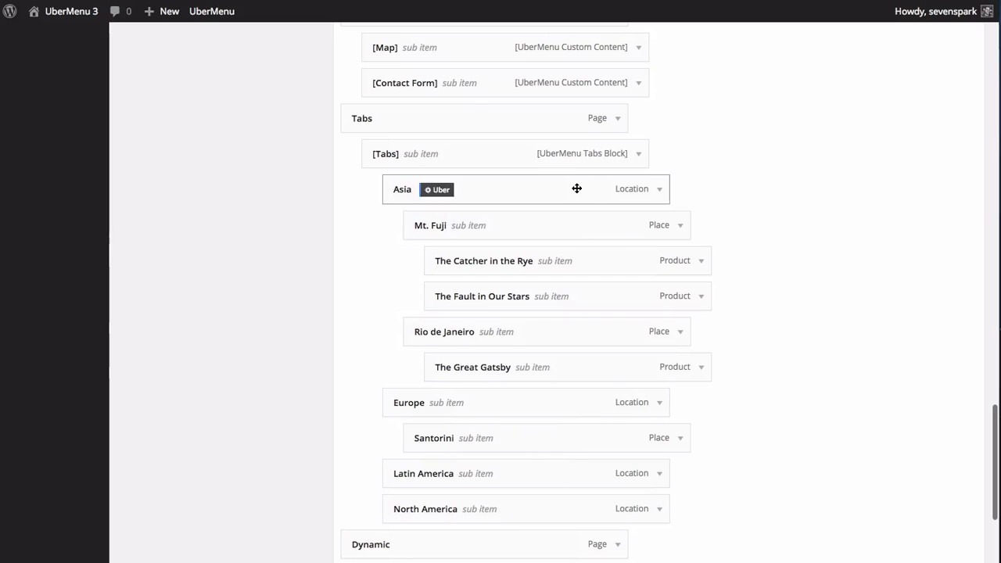
click(704, 260)
scroll(454, 485, down, 1)
click(454, 487)
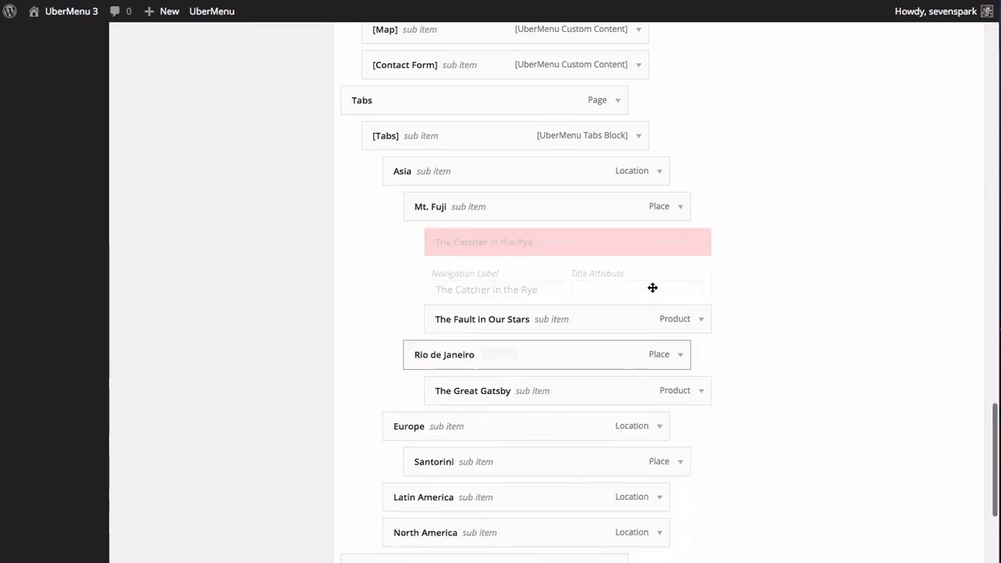
click(698, 243)
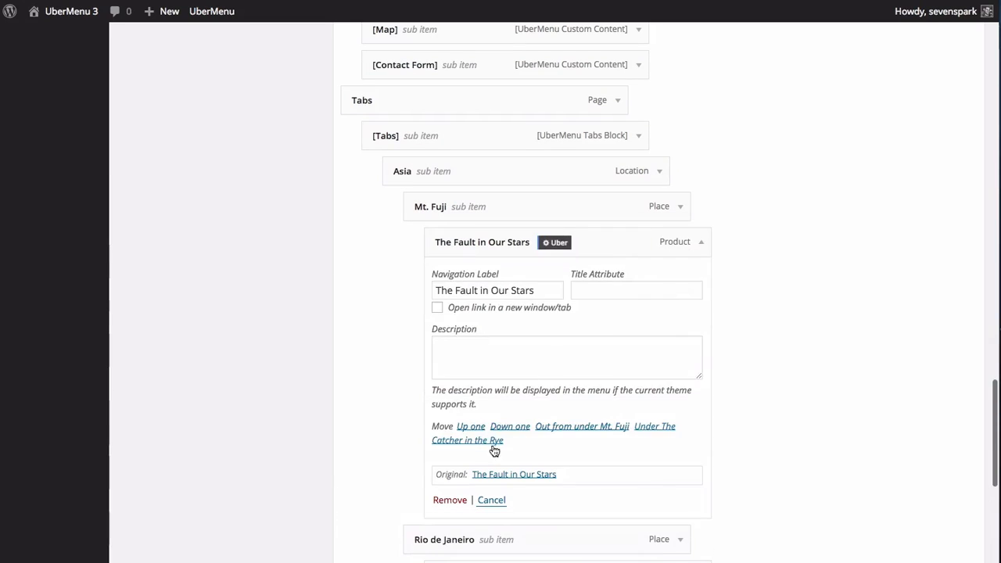
click(450, 500)
- Remove The Great Gatsby and its parent Rio de Janeiro from the Asia tab
click(699, 279)
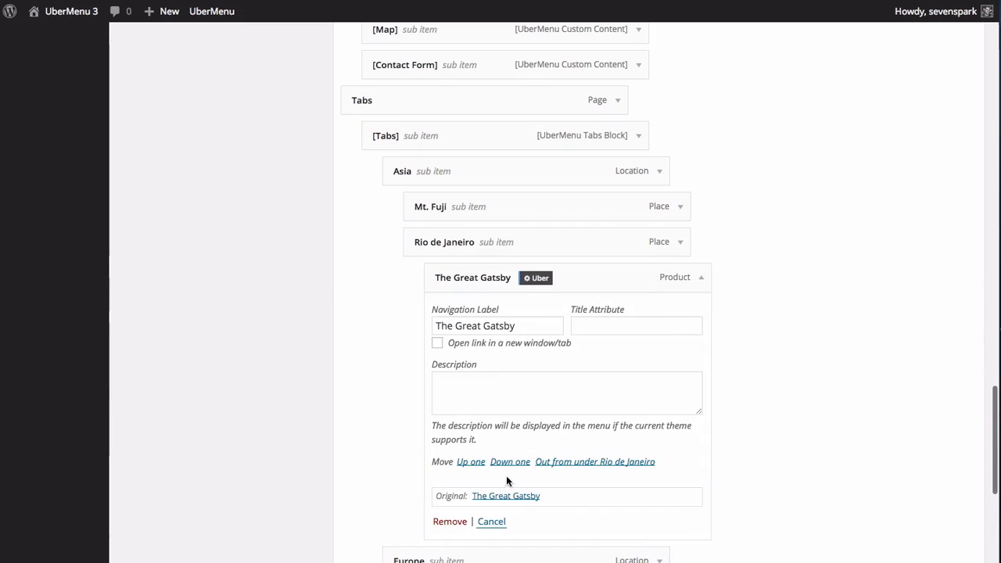
click(444, 520)
click(686, 247)
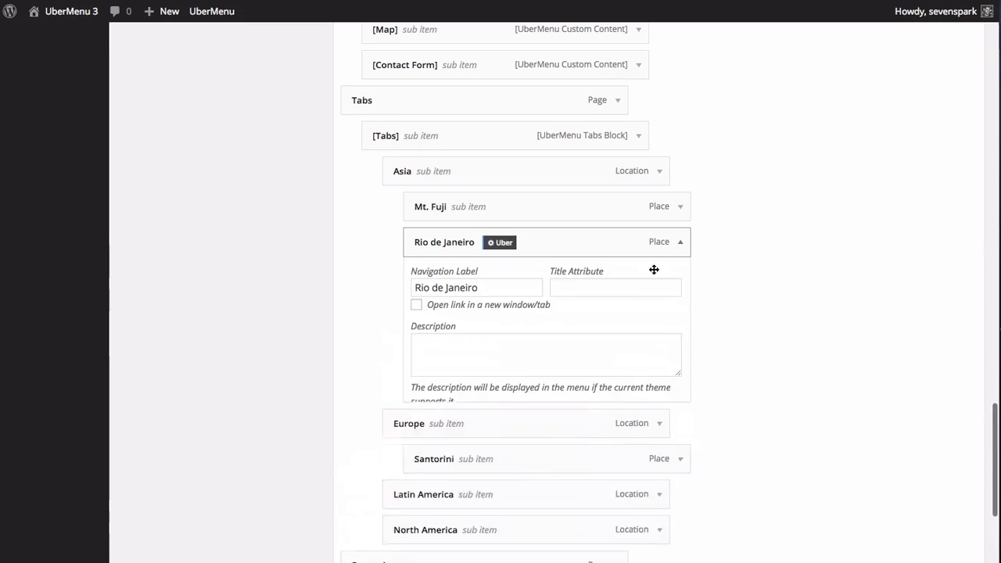
click(427, 488)
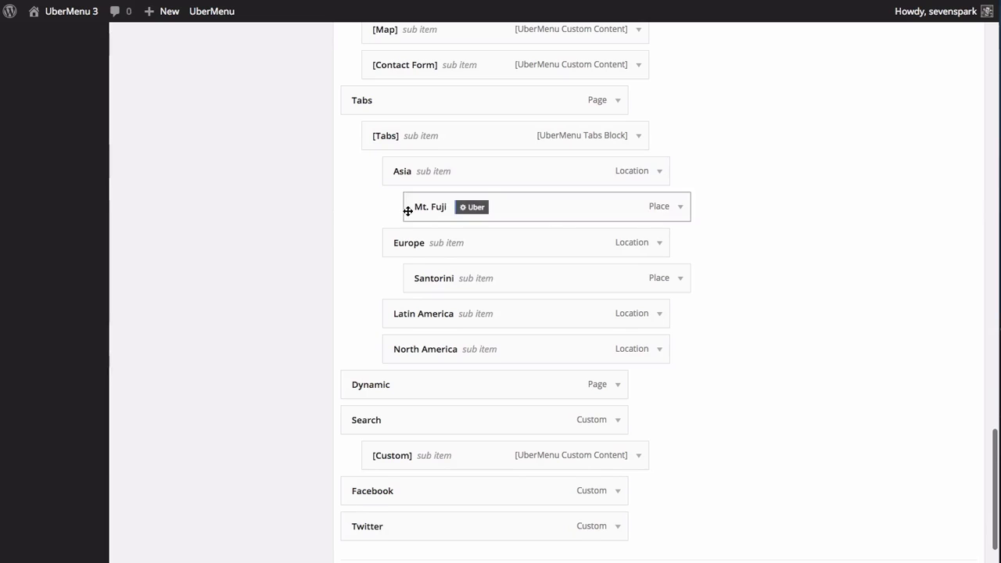
- Assign the Mt. Fuji in Autumn picture from the Media Library as the Mt. Fuji item's image and save the item's settings
click(462, 209)
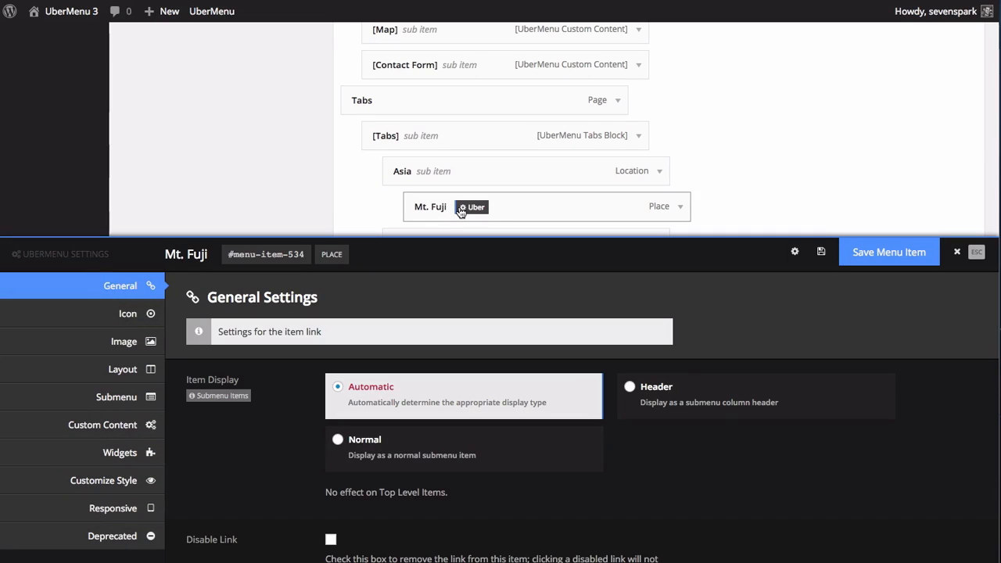
click(117, 344)
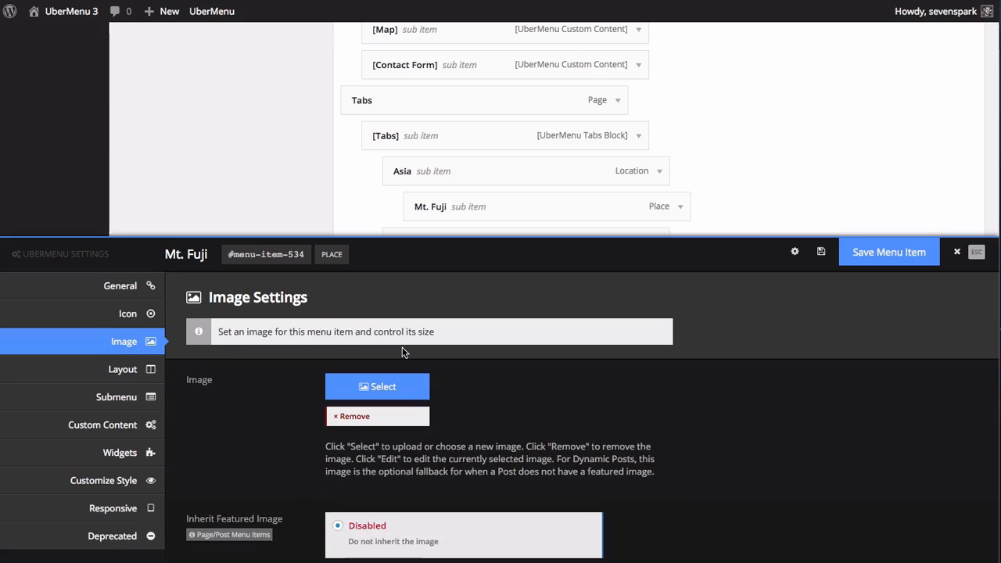
scroll(255, 358, down, 1)
scroll(254, 358, down, 2)
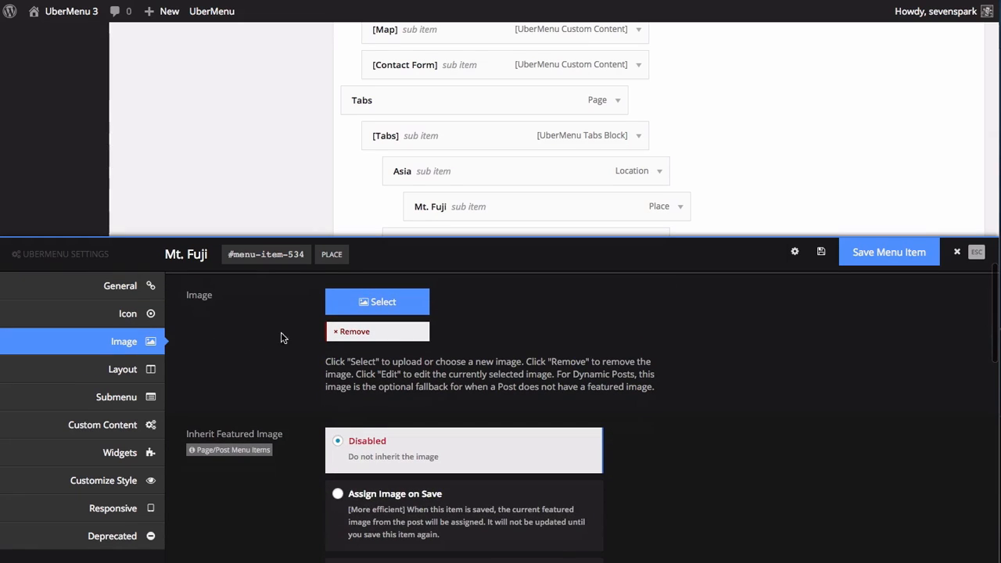
click(361, 300)
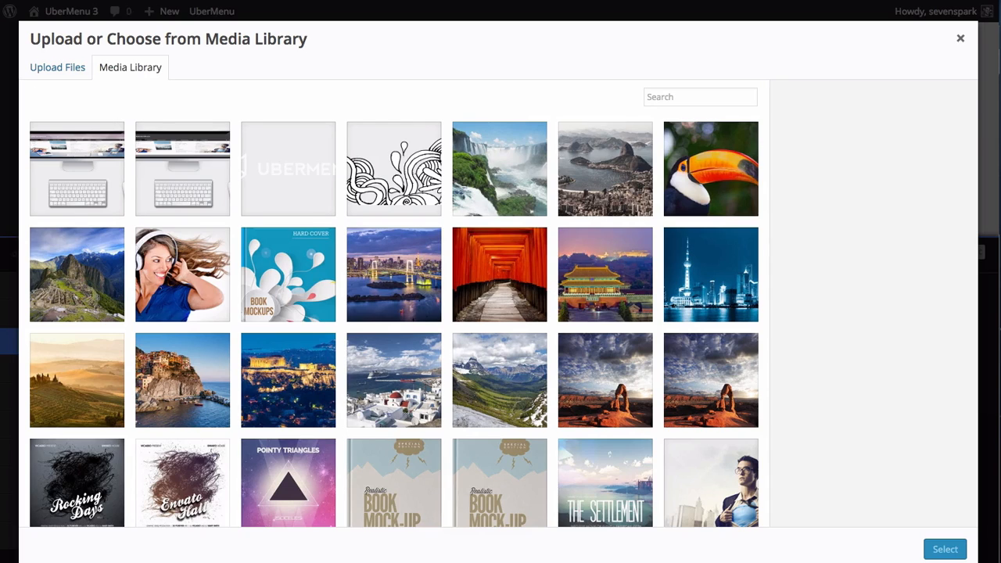
scroll(496, 199, down, 5)
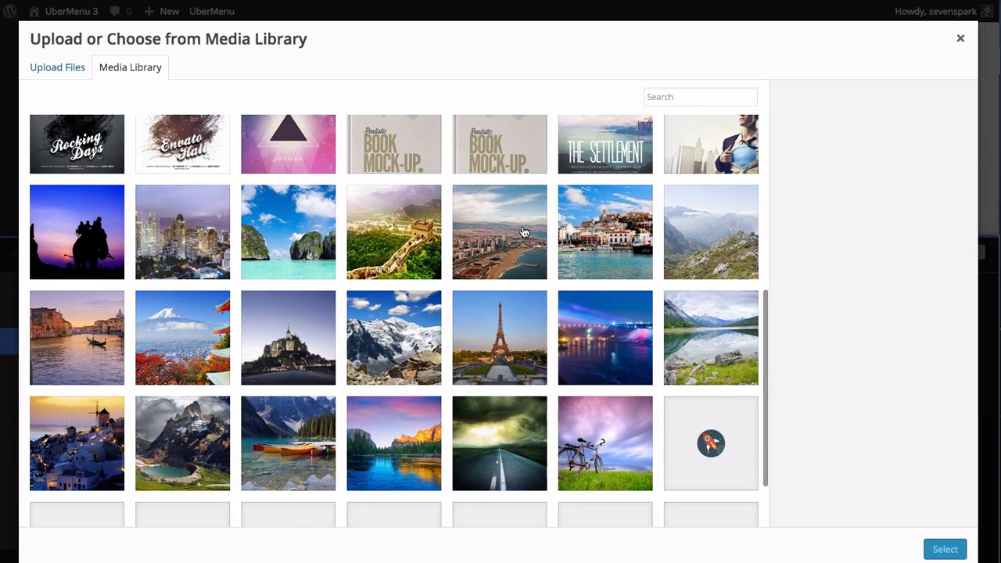
scroll(391, 254, down, 1)
click(169, 297)
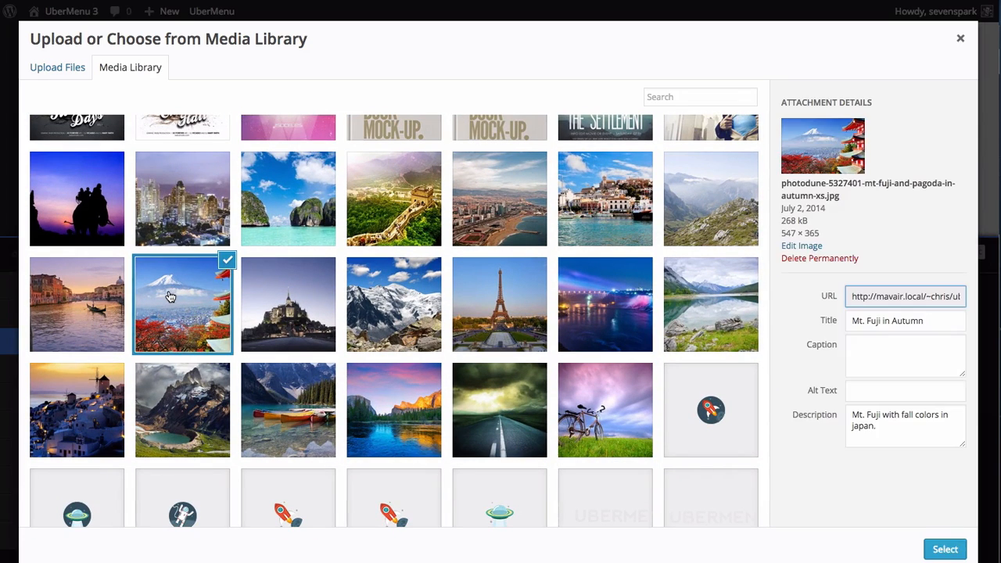
click(945, 549)
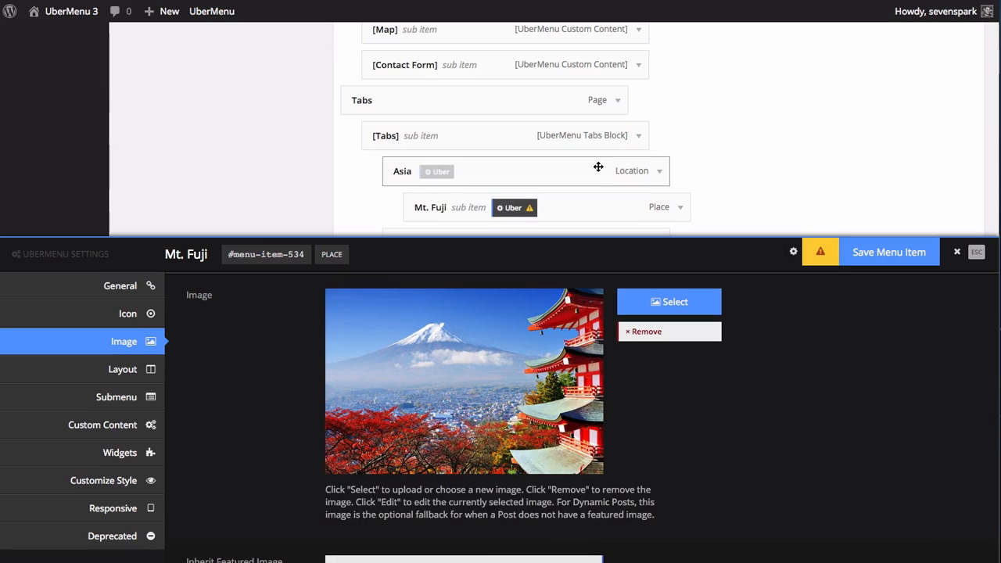
click(883, 257)
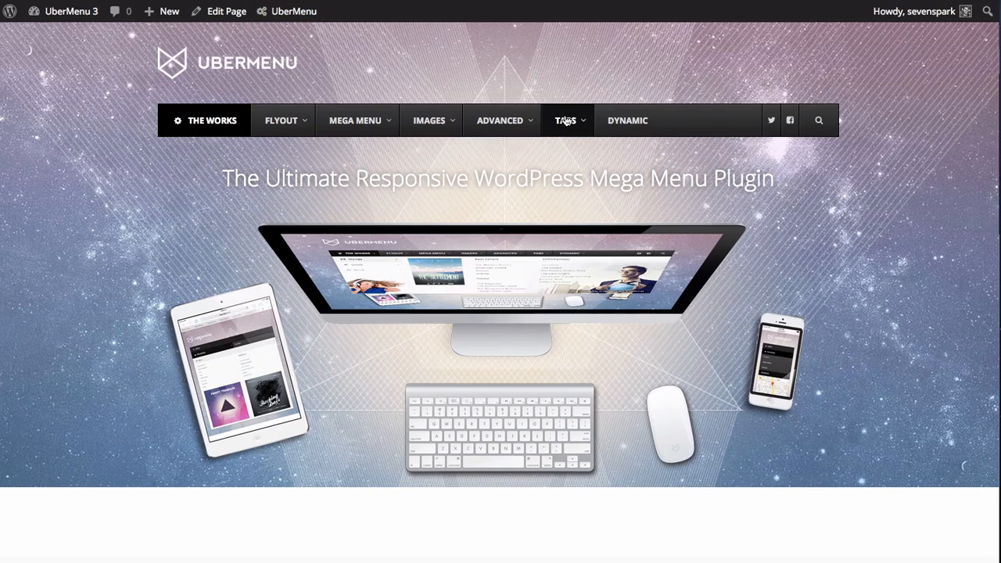
- Check the Tabs submenu on the local site and close the Mt. Fuji item's settings in the menu editor
mouse_move(567, 120)
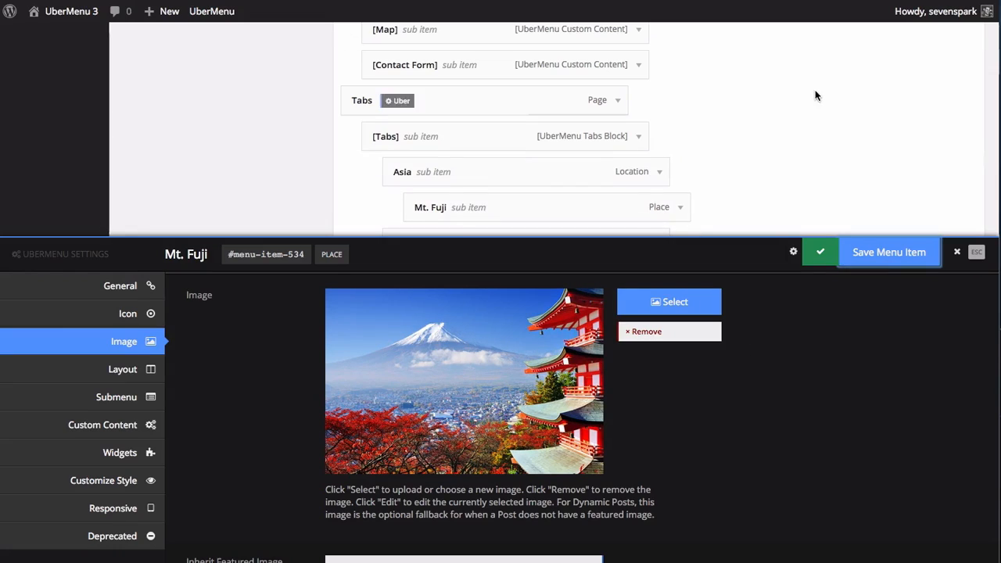
scroll(816, 95, down, 10)
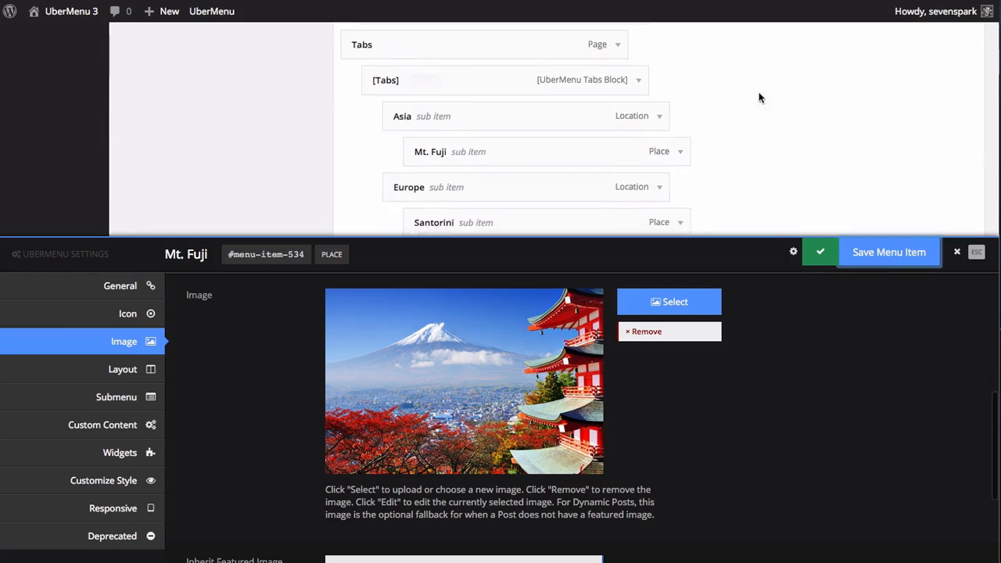
scroll(897, 128, up, 10)
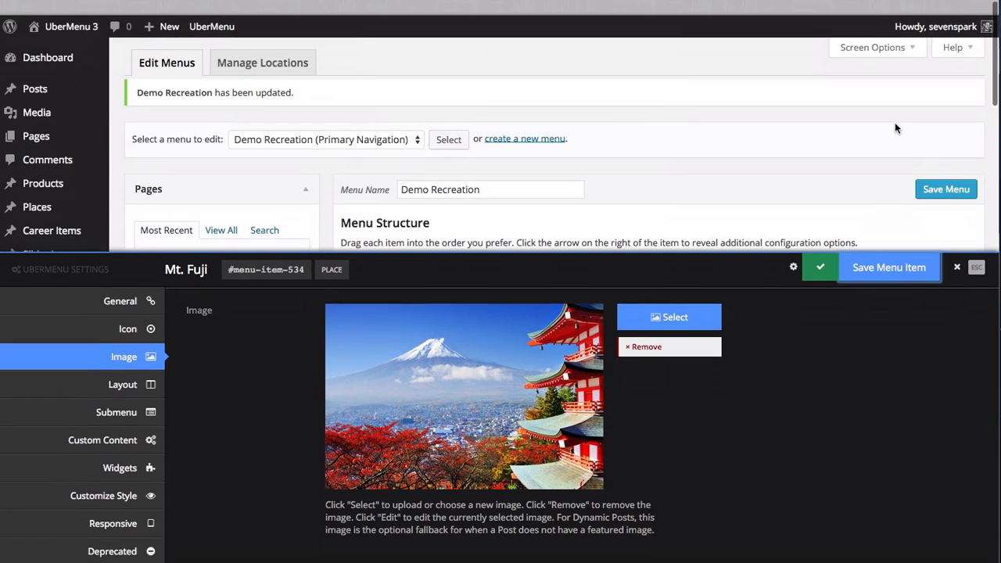
mouse_move(84, 52)
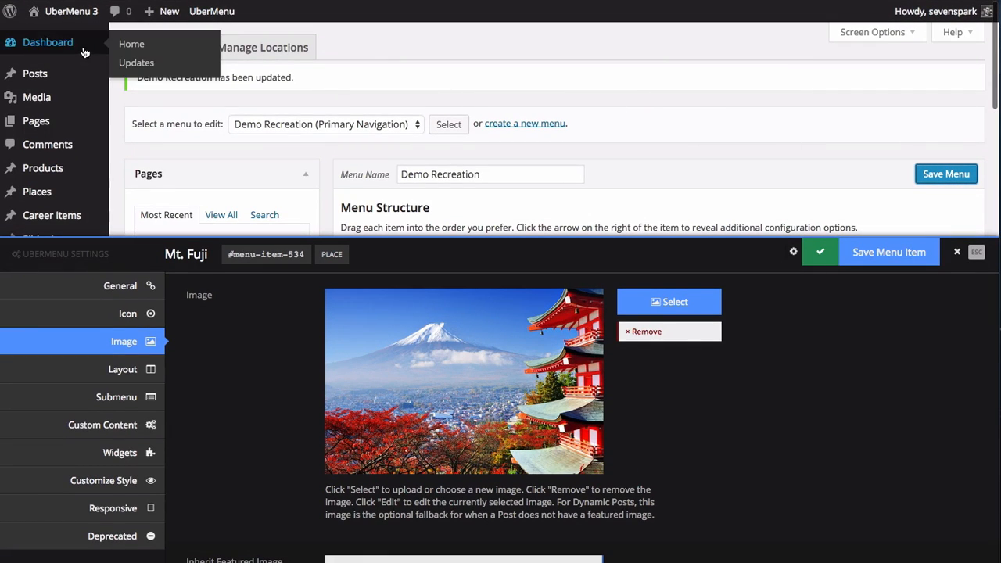
key(Escape)
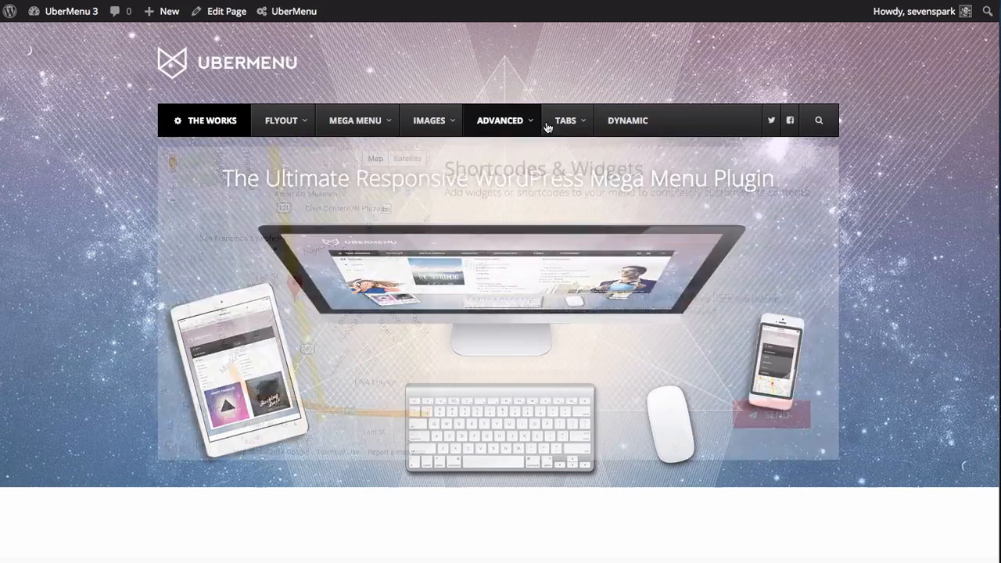
- Compare the local Tabs submenu with the wpmegamenu.com Tabs demo and review the items nested under the Tabs Block
mouse_move(579, 128)
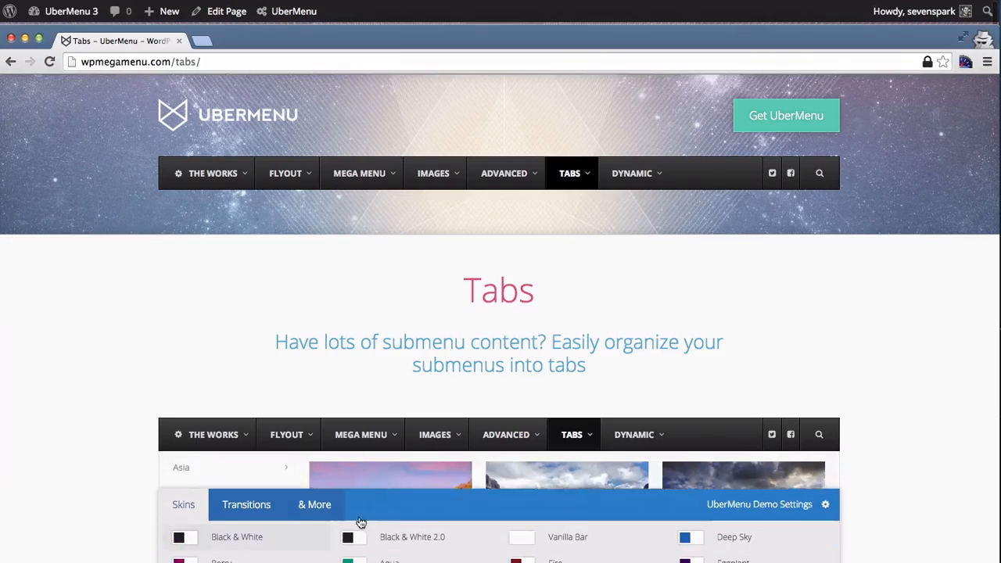
scroll(639, 334, down, 1)
scroll(638, 335, down, 3)
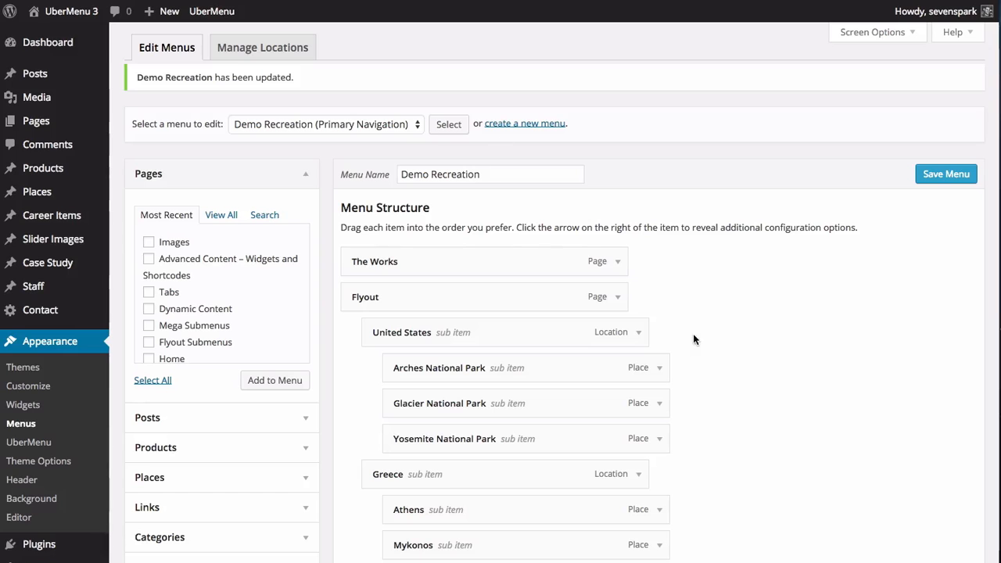
scroll(350, 450, down, 15)
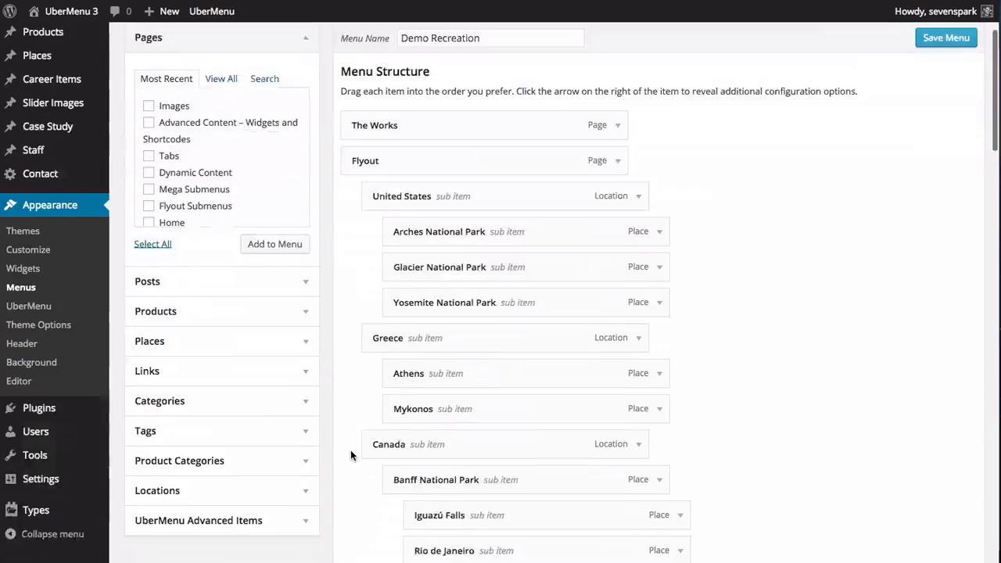
scroll(350, 456, down, 5)
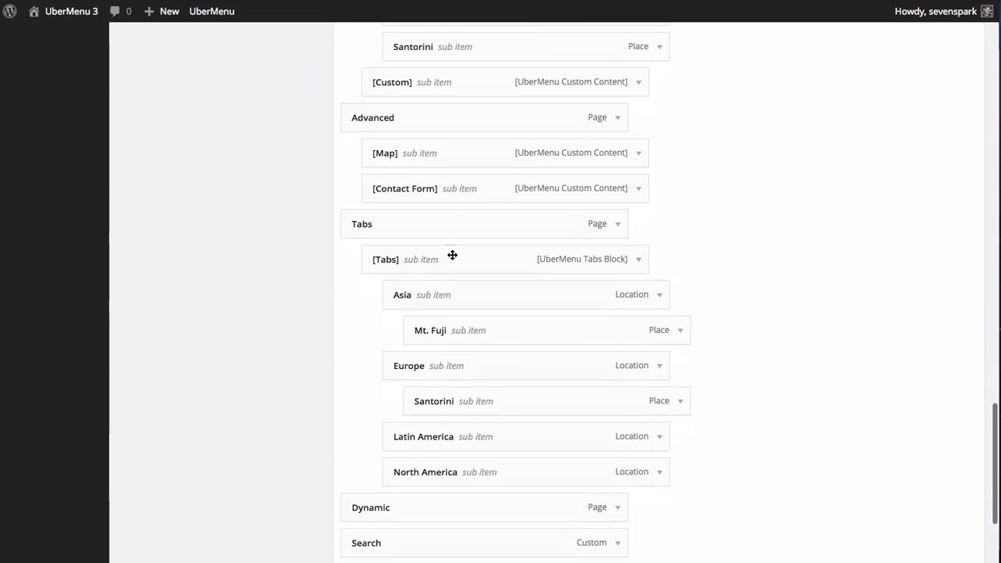
mouse_move(458, 294)
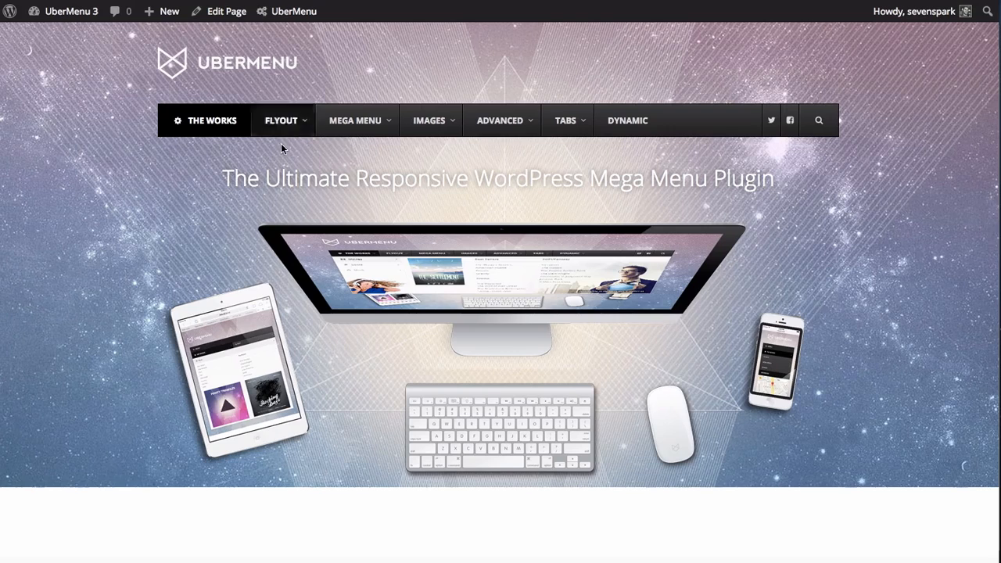
mouse_move(566, 120)
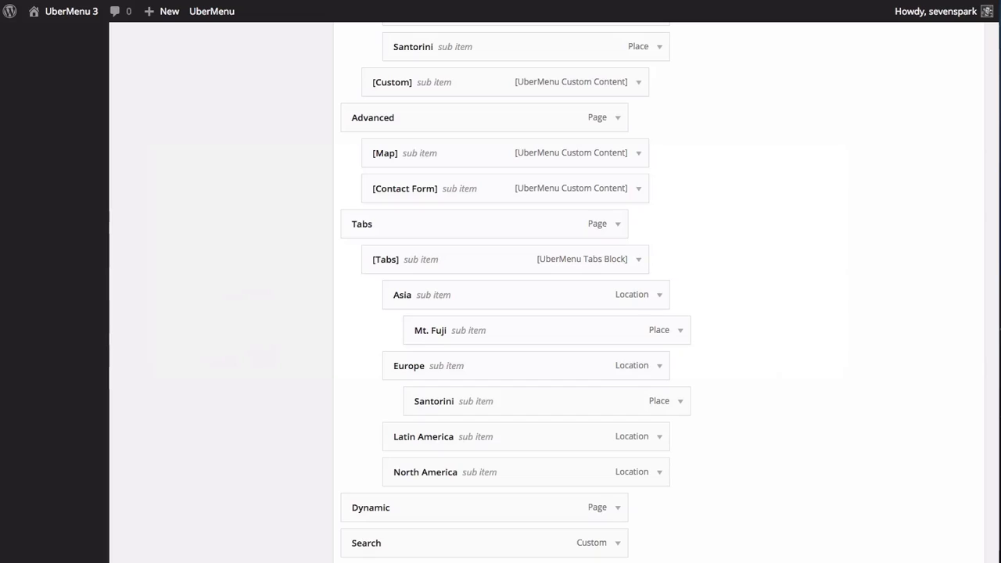
- Set the Asia item's Submenu Column Default to 1/3 and save the item's settings
mouse_move(443, 301)
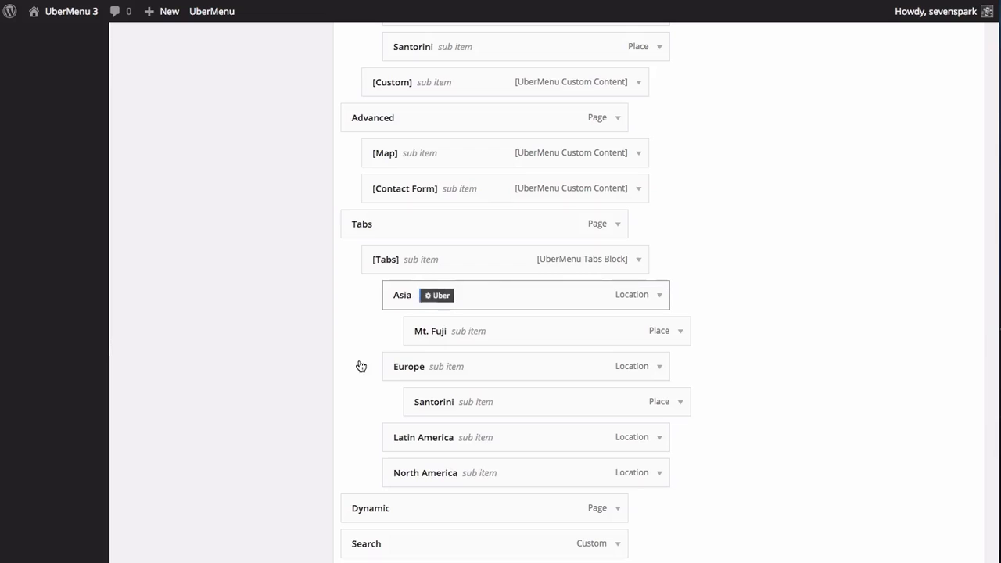
scroll(224, 369, down, 3)
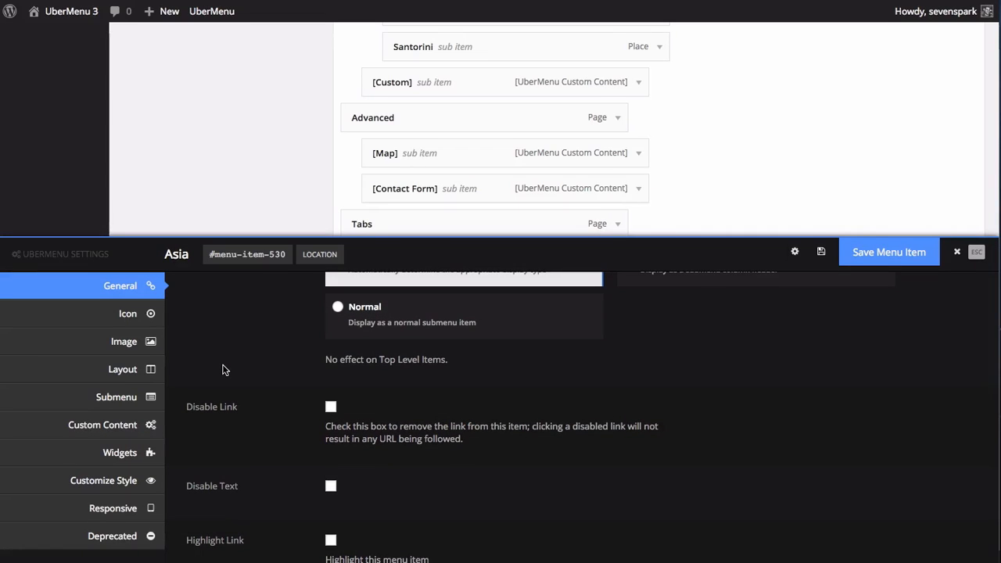
click(94, 407)
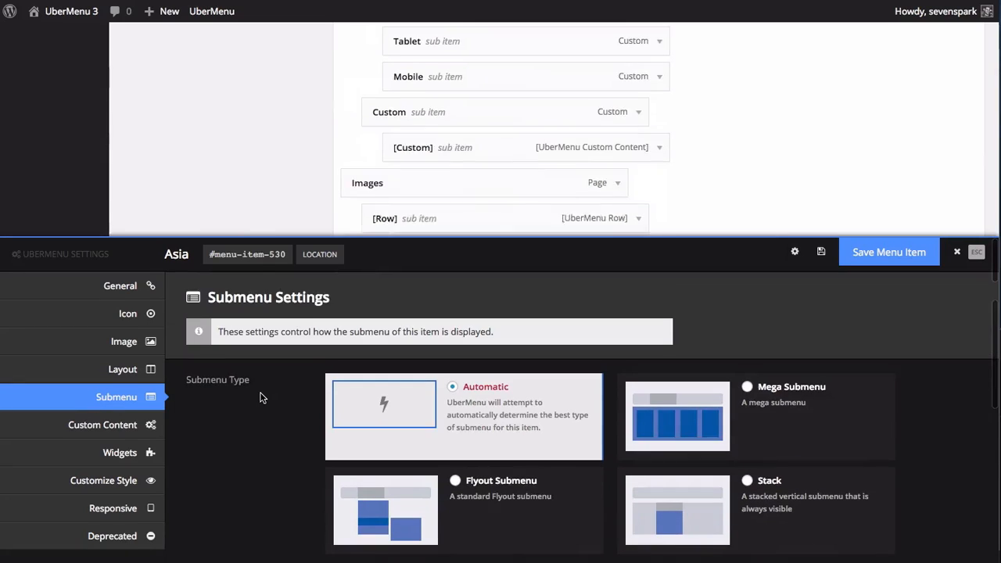
scroll(260, 398, down, 10)
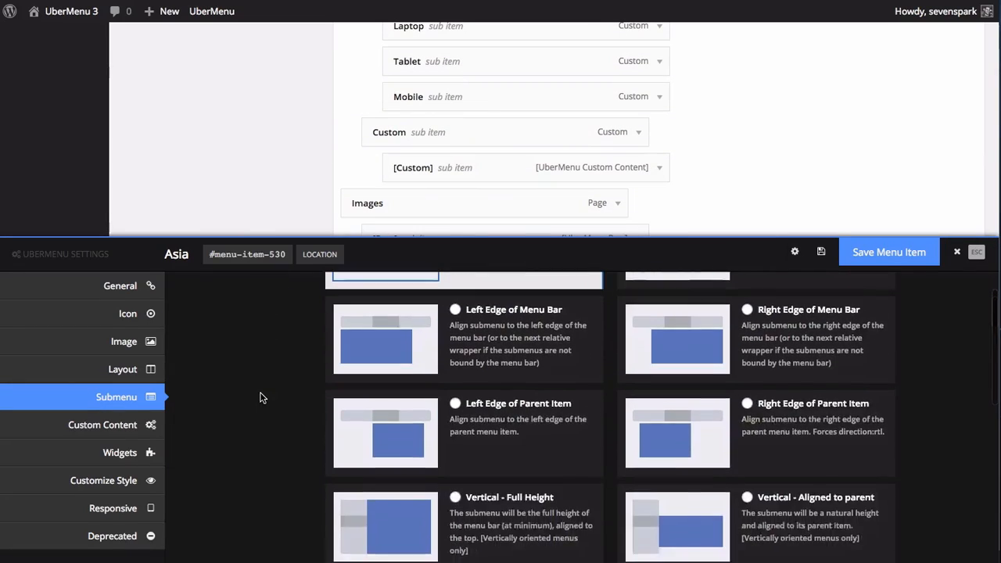
scroll(262, 399, up, 10)
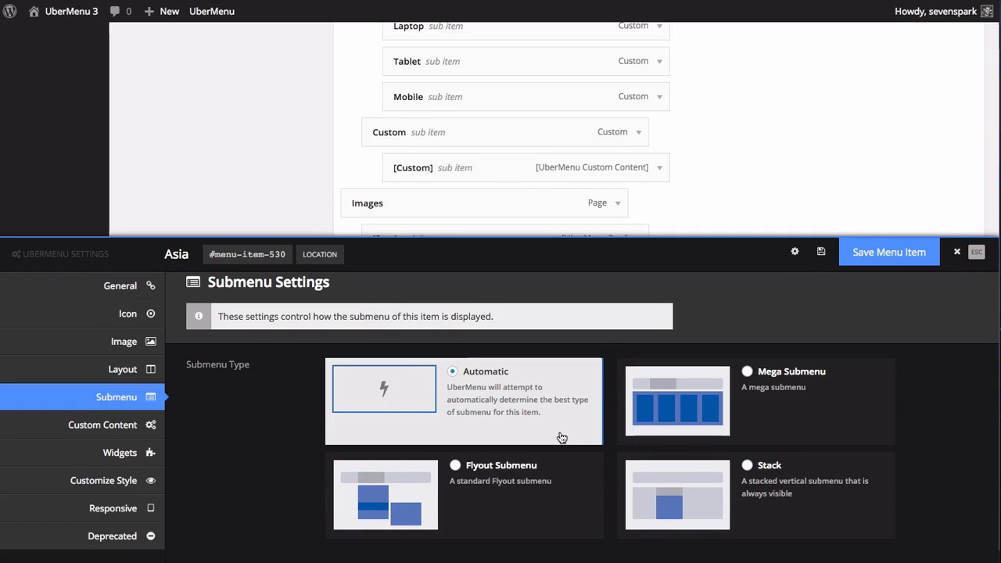
scroll(562, 438, down, 10)
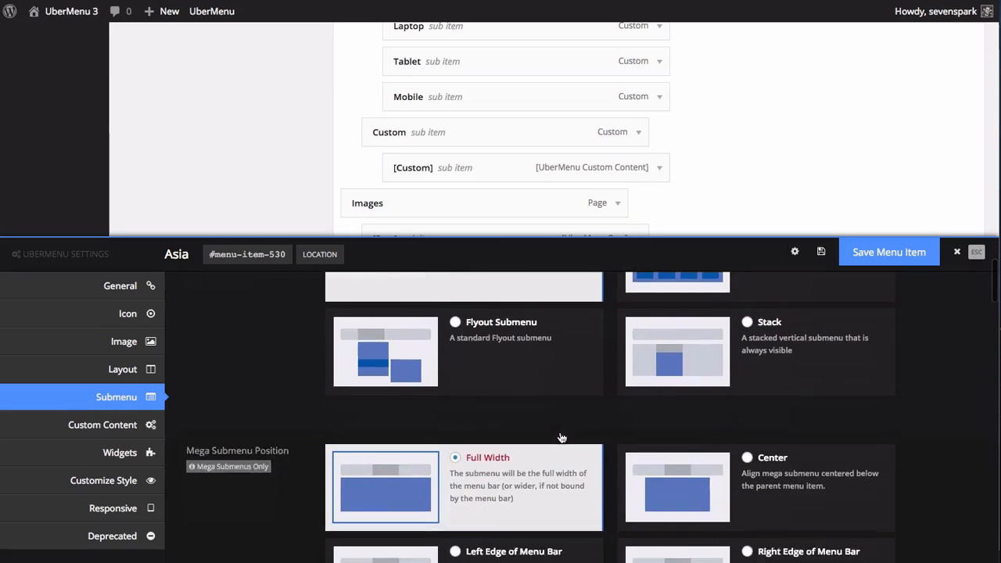
scroll(562, 437, down, 5)
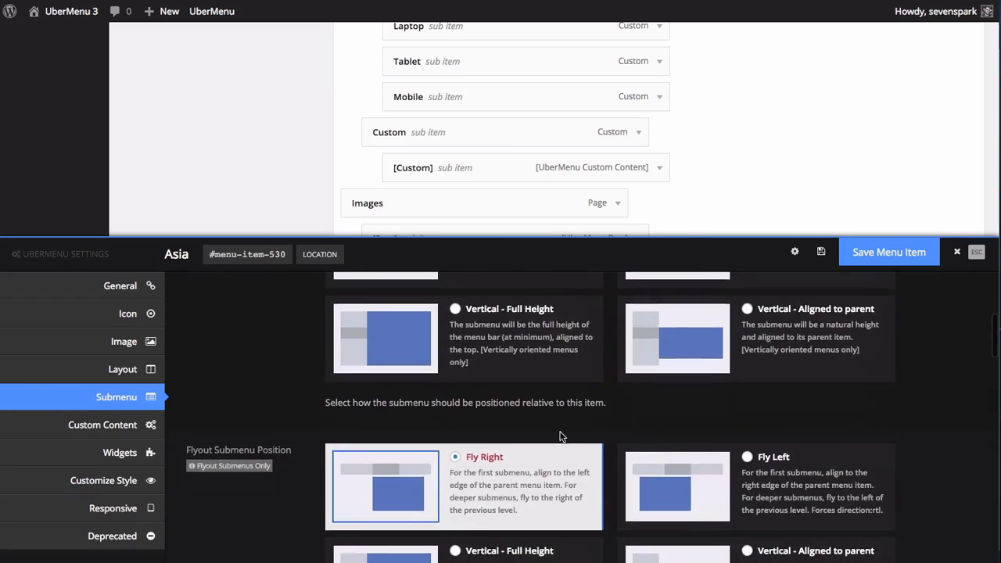
scroll(562, 437, down, 3)
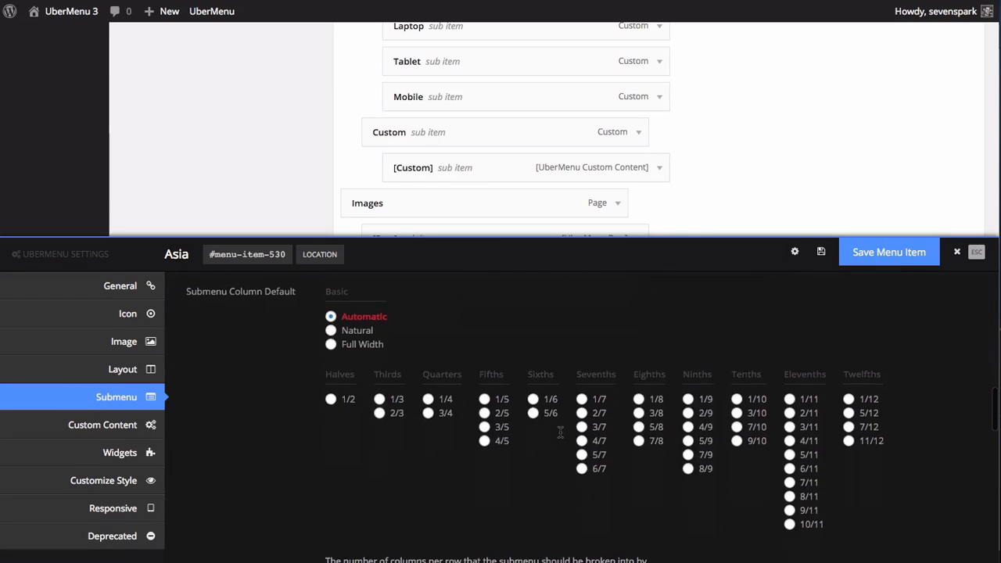
click(379, 399)
click(876, 253)
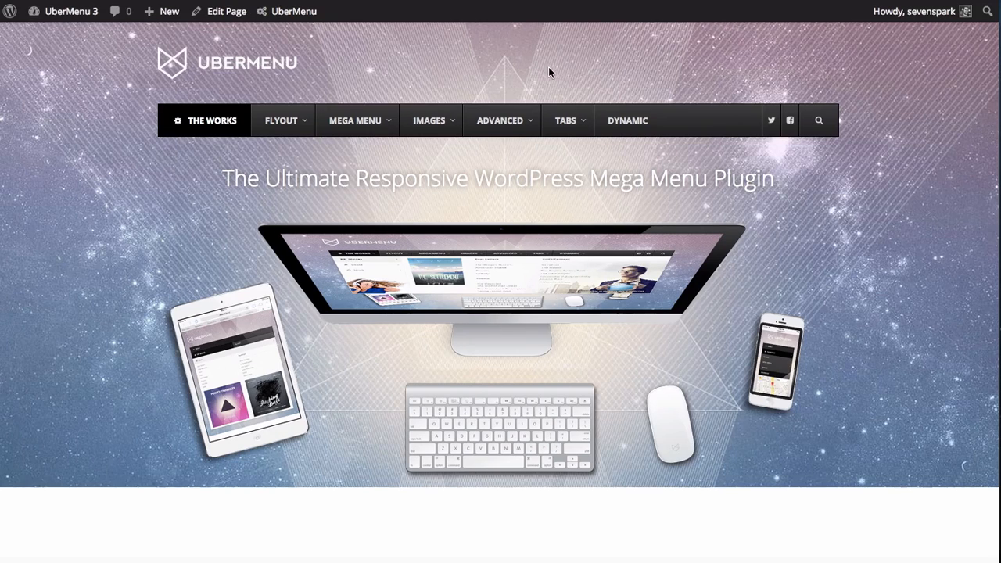
- Check the Asia tab's column width on the local site and close the Asia item's settings
mouse_move(572, 124)
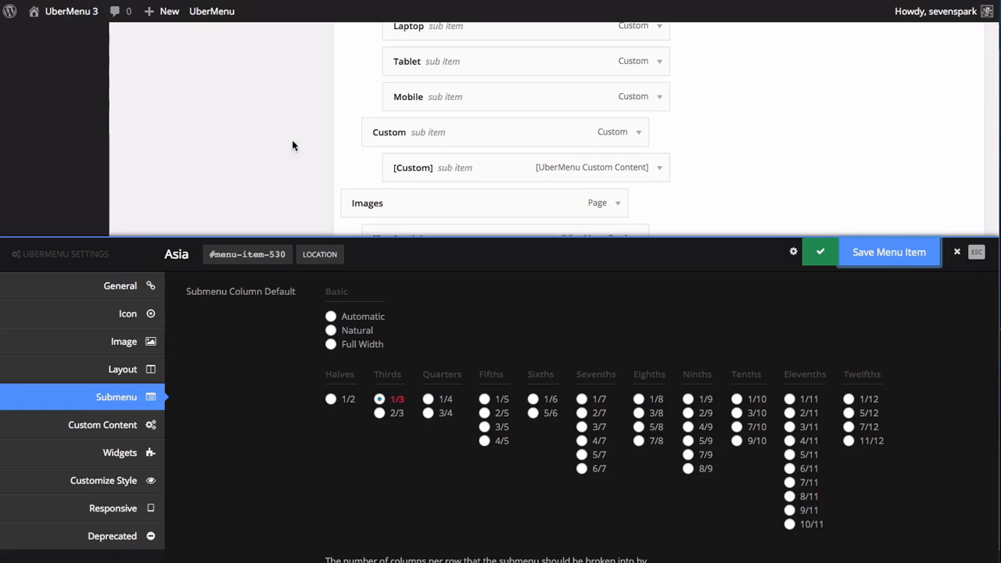
scroll(425, 138, down, 4)
scroll(422, 141, up, 3)
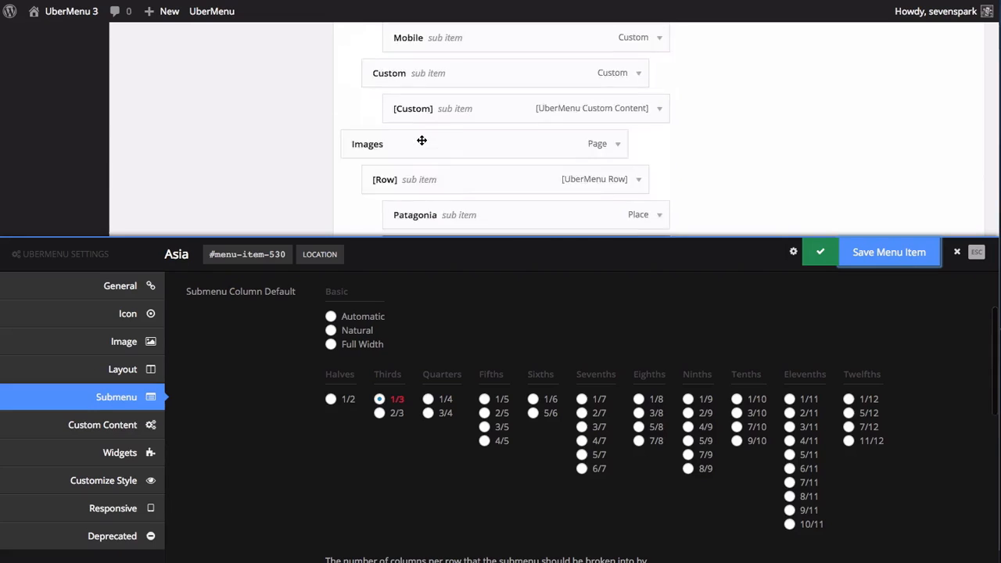
scroll(421, 140, up, 1)
click(957, 252)
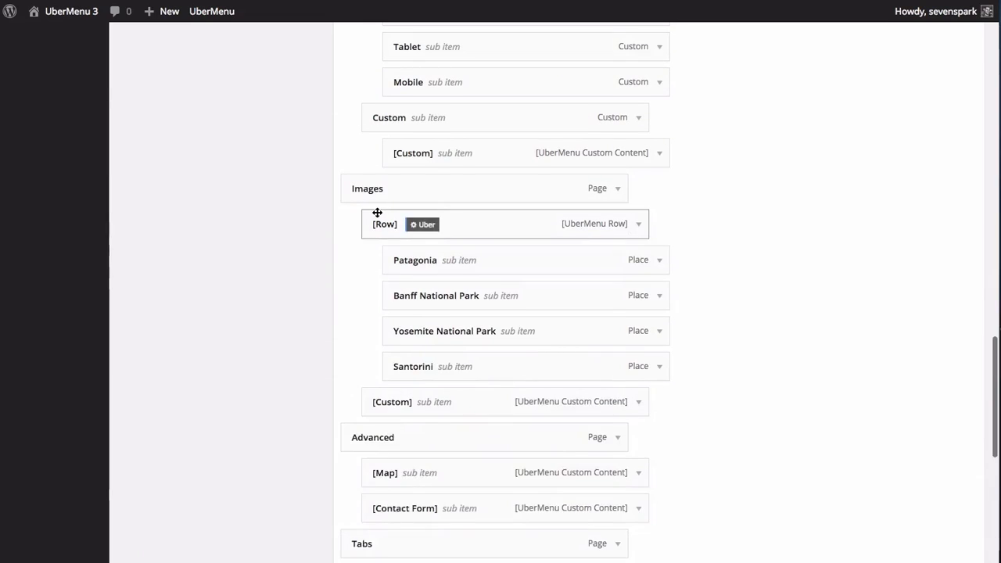
- Set the Mt. Fuji item's layout to Image Above, save it, and check the Tabs submenu on the site
scroll(377, 212, down, 9)
mouse_move(521, 220)
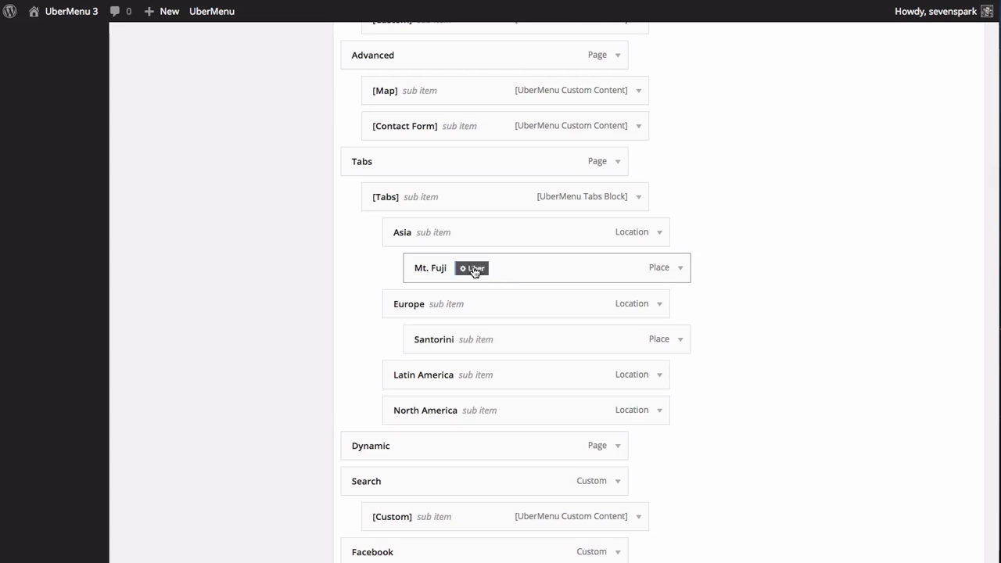
click(474, 271)
click(121, 369)
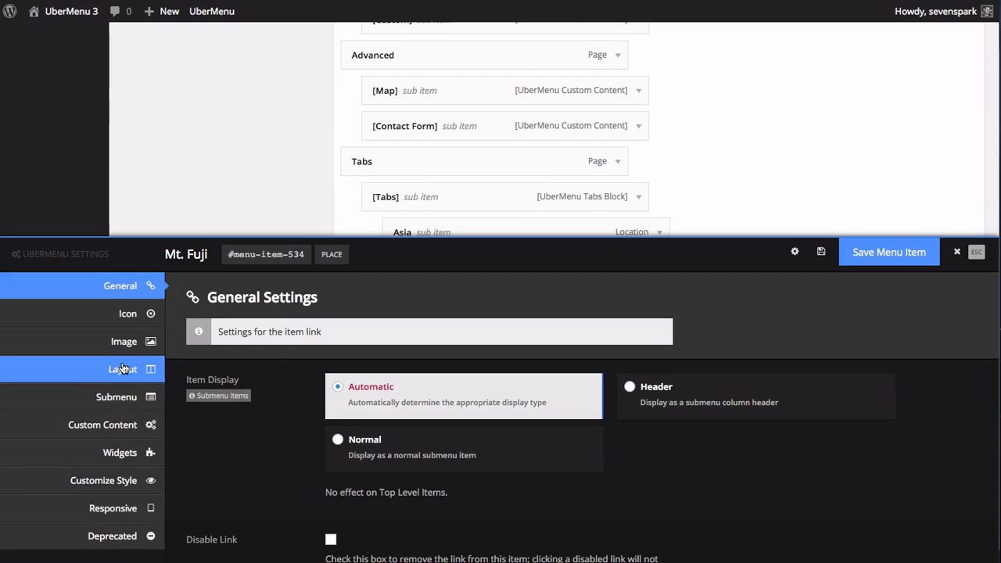
scroll(325, 352, down, 4)
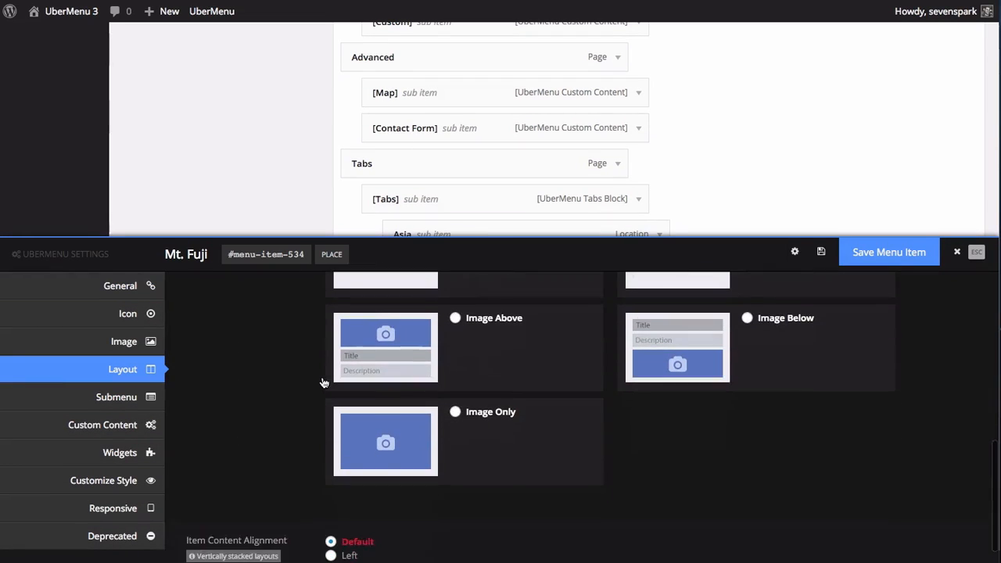
scroll(449, 389, up, 1)
click(528, 435)
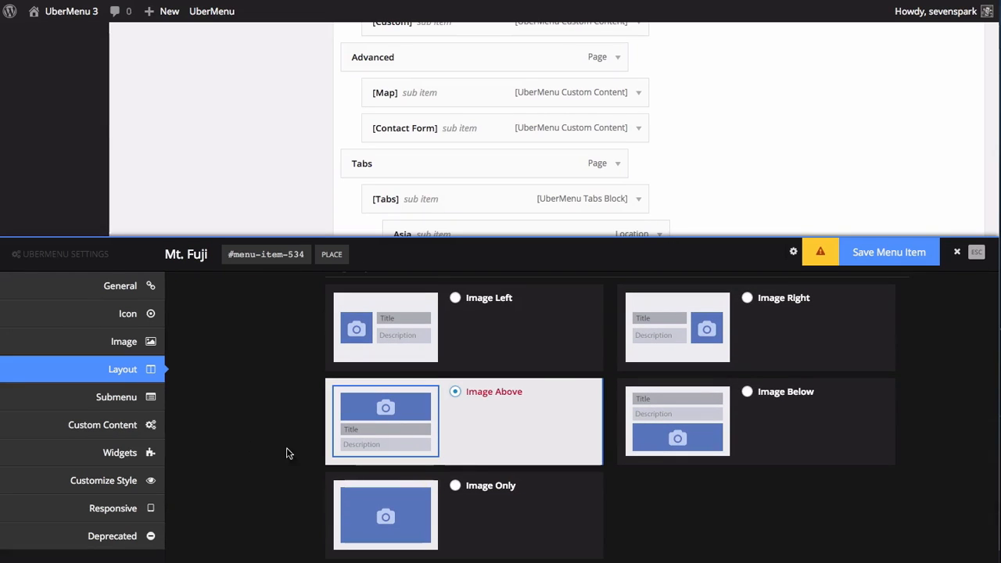
click(884, 261)
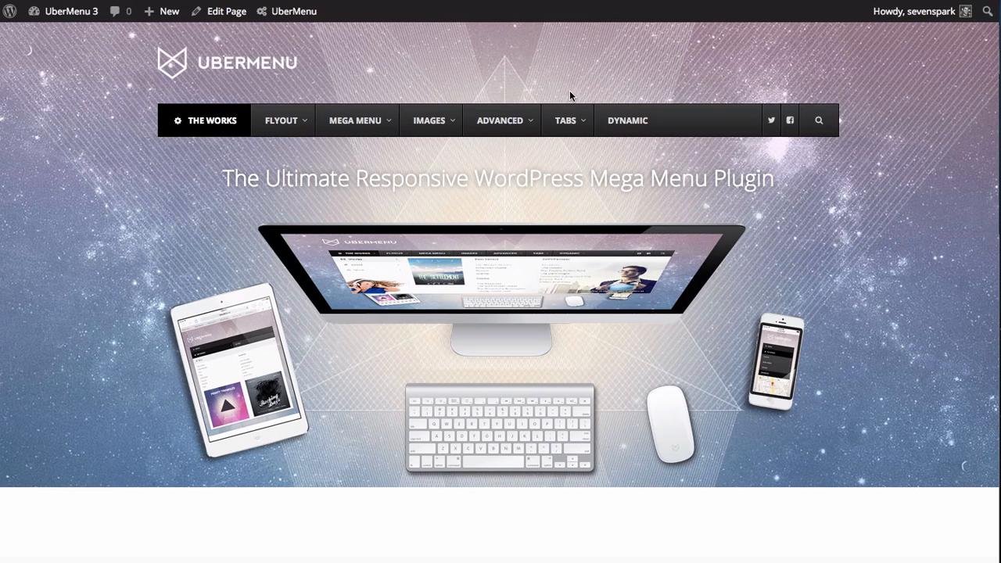
mouse_move(568, 138)
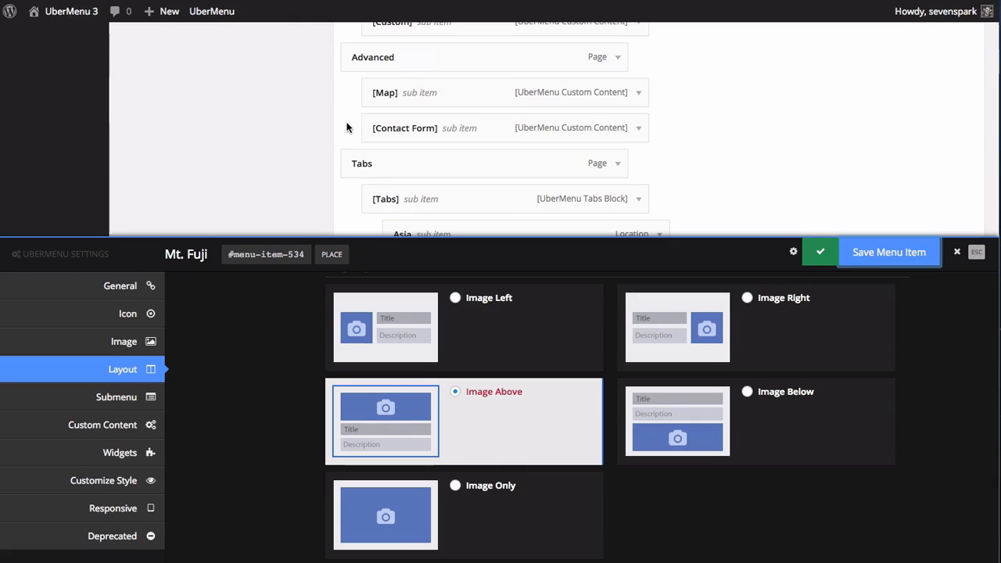
key(Escape)
- Add The Great Wall from the full list of Places to the Demo Recreation menu
scroll(272, 139, up, 20)
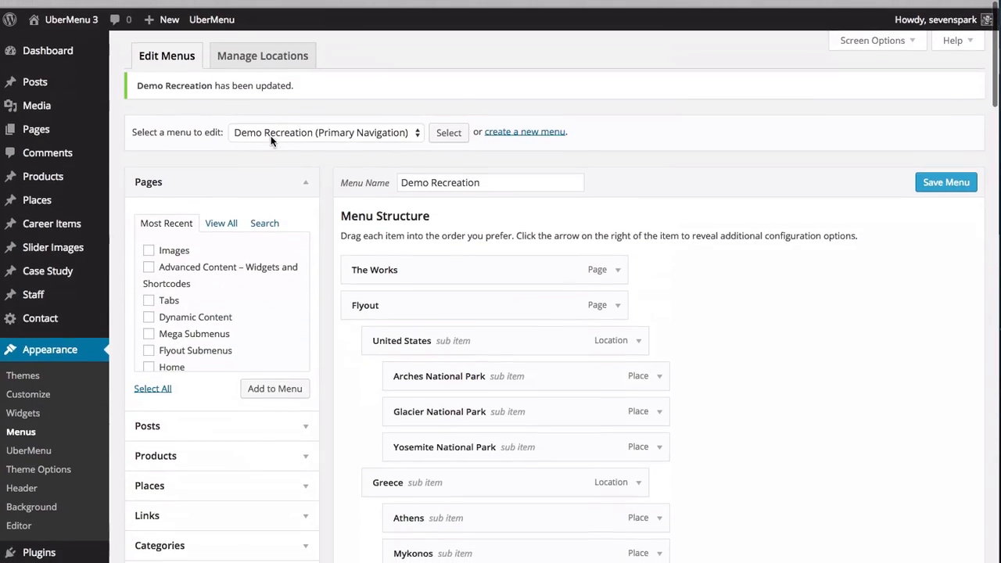
click(191, 477)
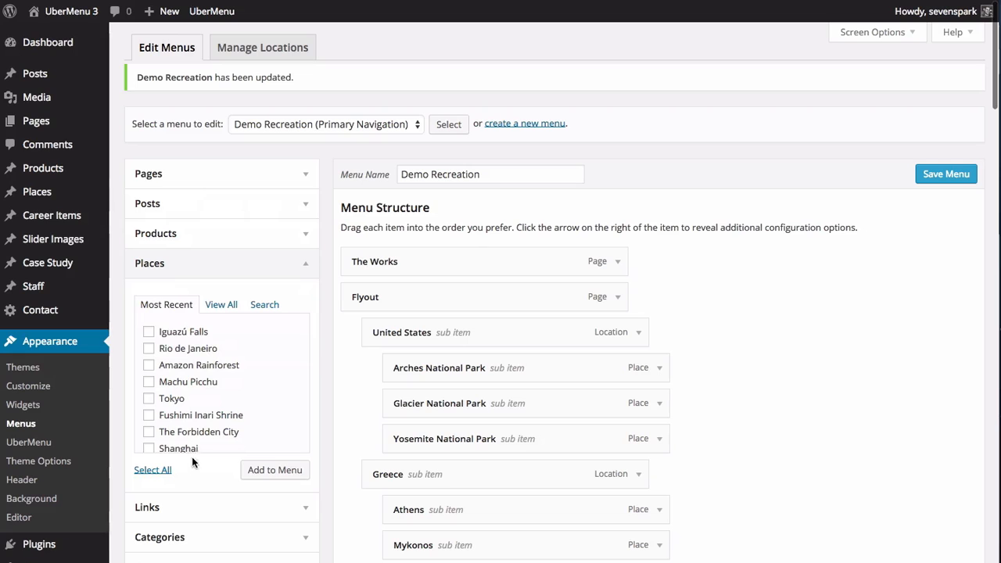
click(220, 307)
scroll(207, 370, down, 10)
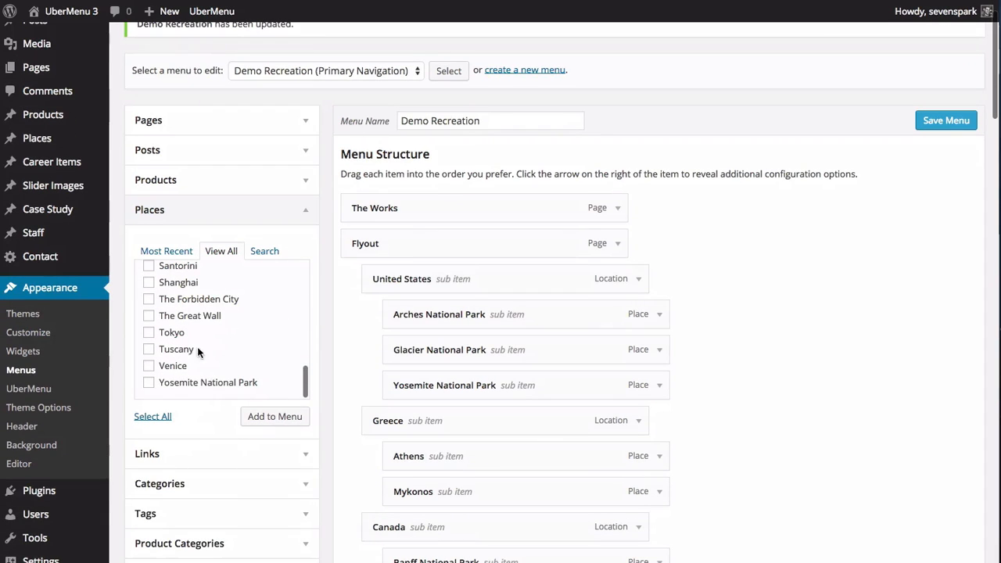
click(200, 318)
click(278, 417)
- Move The Great Wall under the Asia tab in the menu structure, directly after Mt. Fuji
scroll(571, 403, down, 20)
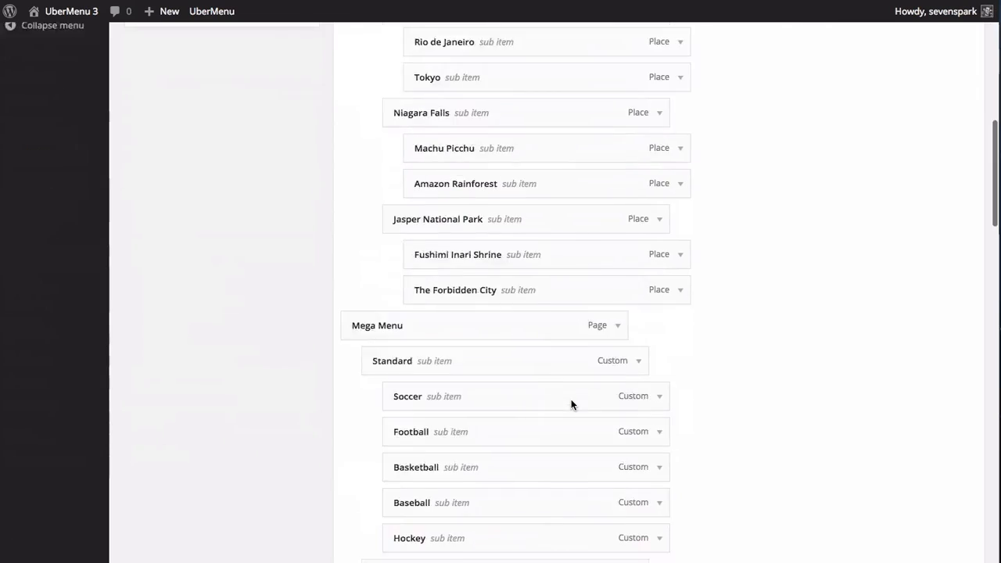
scroll(571, 403, up, 10)
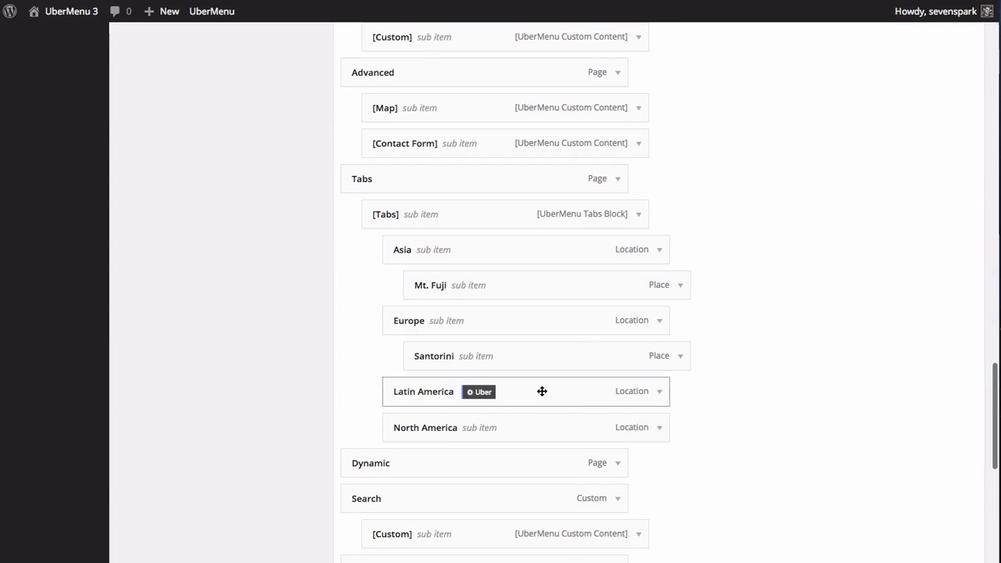
mouse_move(449, 420)
scroll(449, 420, down, 3)
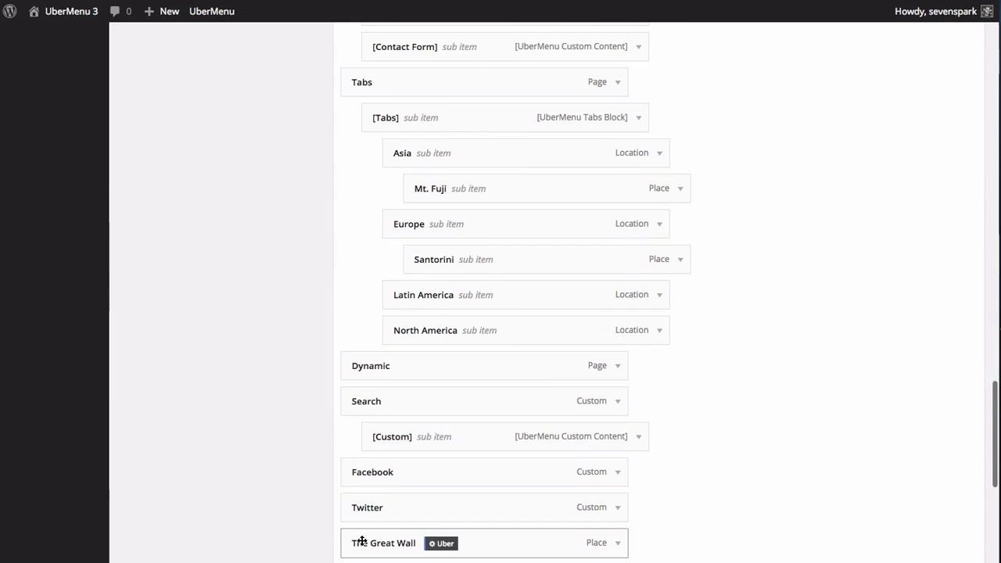
drag(363, 540, 418, 223)
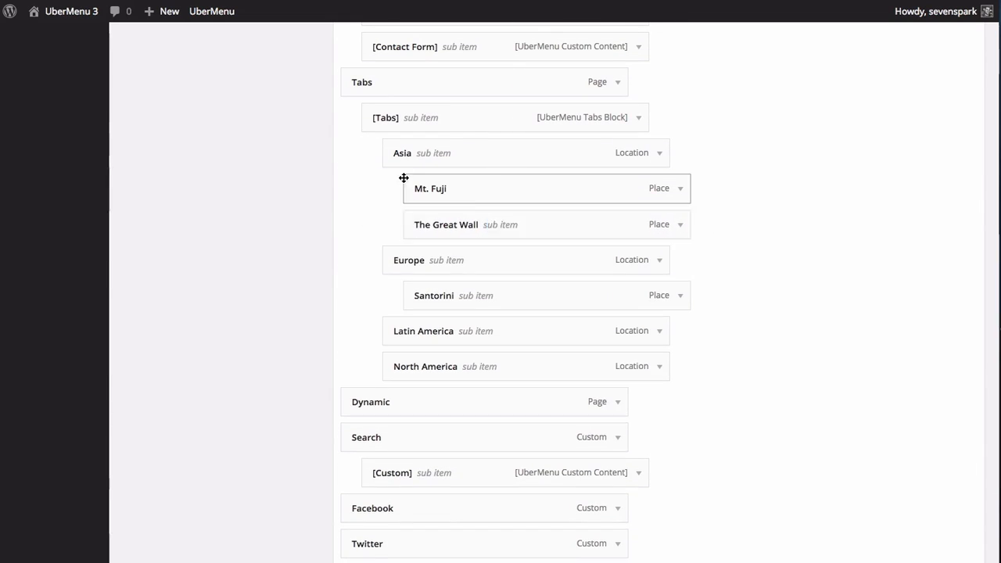
- Set The Great Wall item's Inherit Featured Image option to Assign Image on Save
click(499, 225)
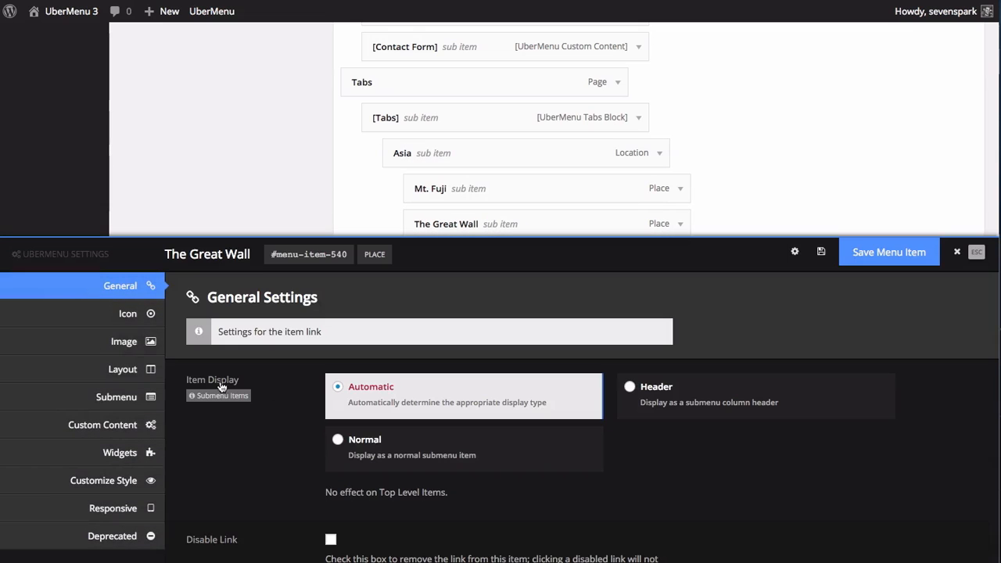
click(123, 336)
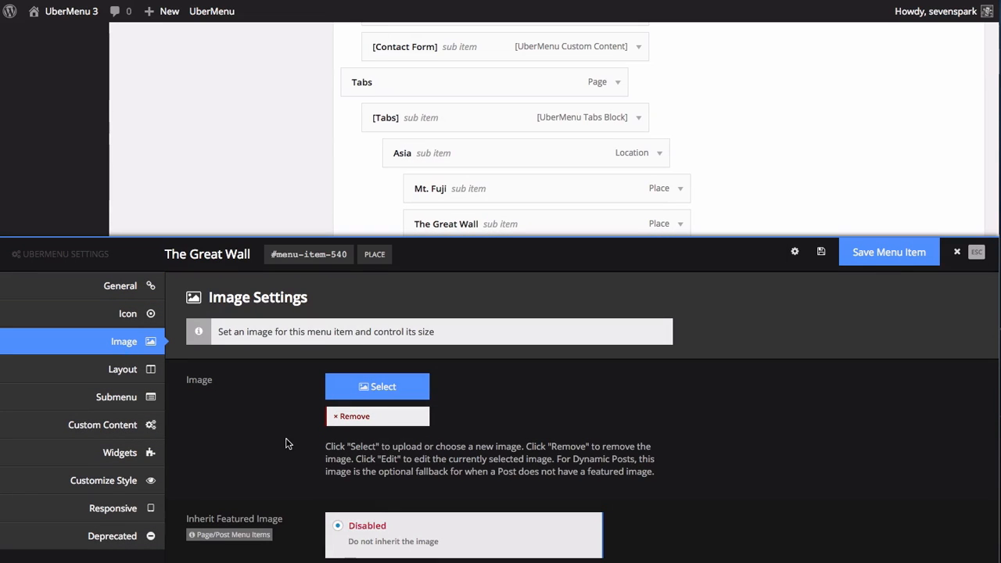
scroll(286, 443, down, 2)
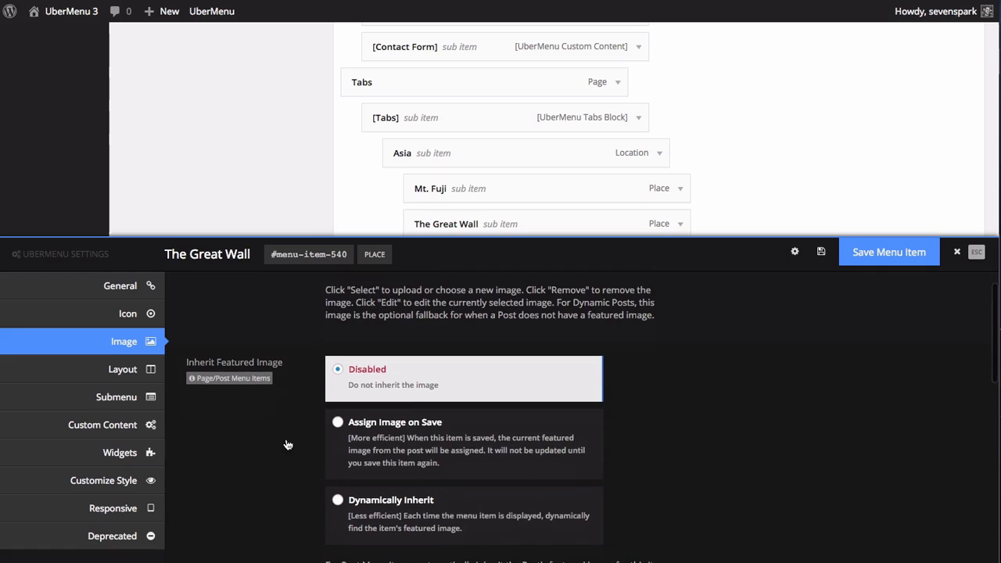
click(339, 436)
scroll(340, 438, up, 2)
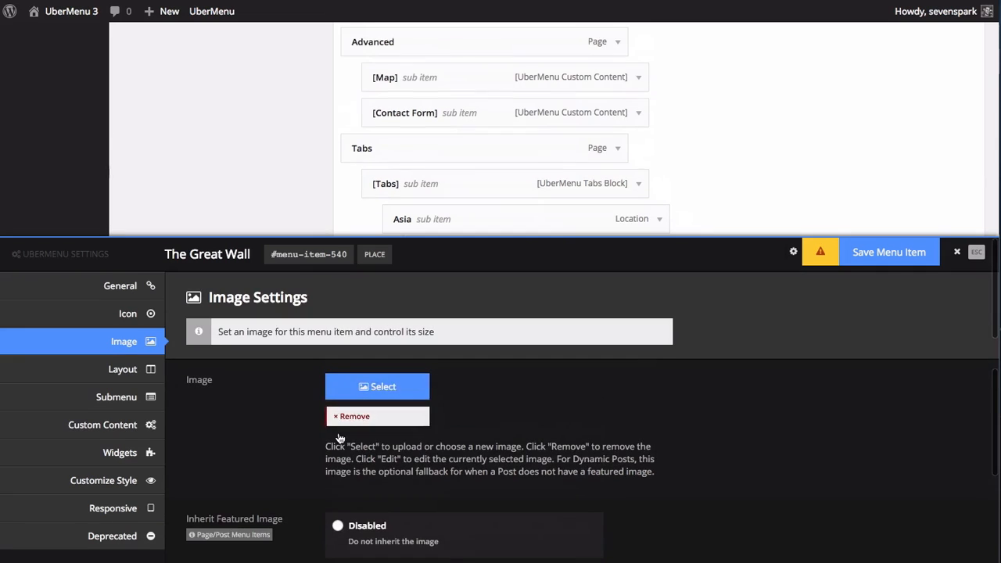
scroll(380, 387, down, 2)
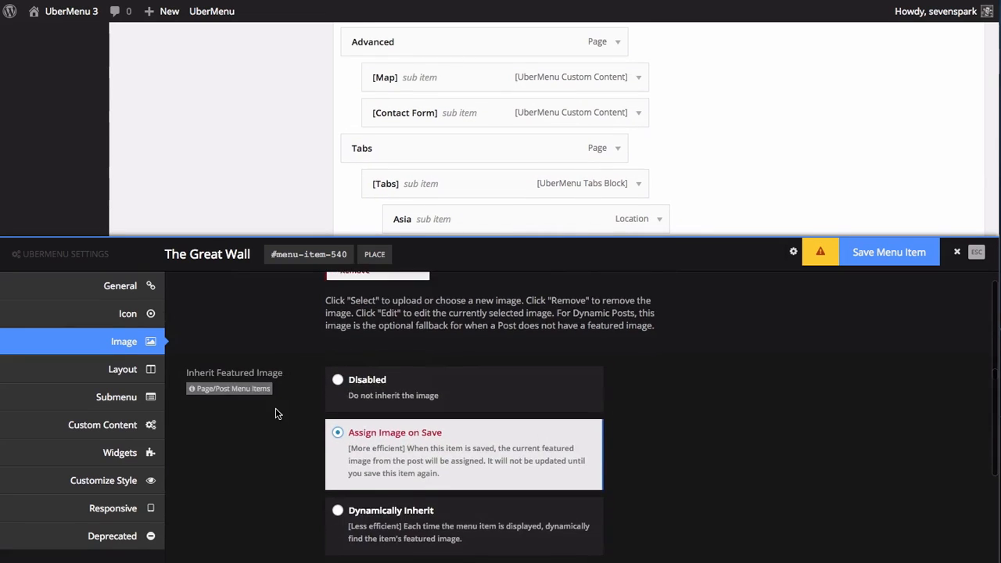
scroll(275, 414, down, 1)
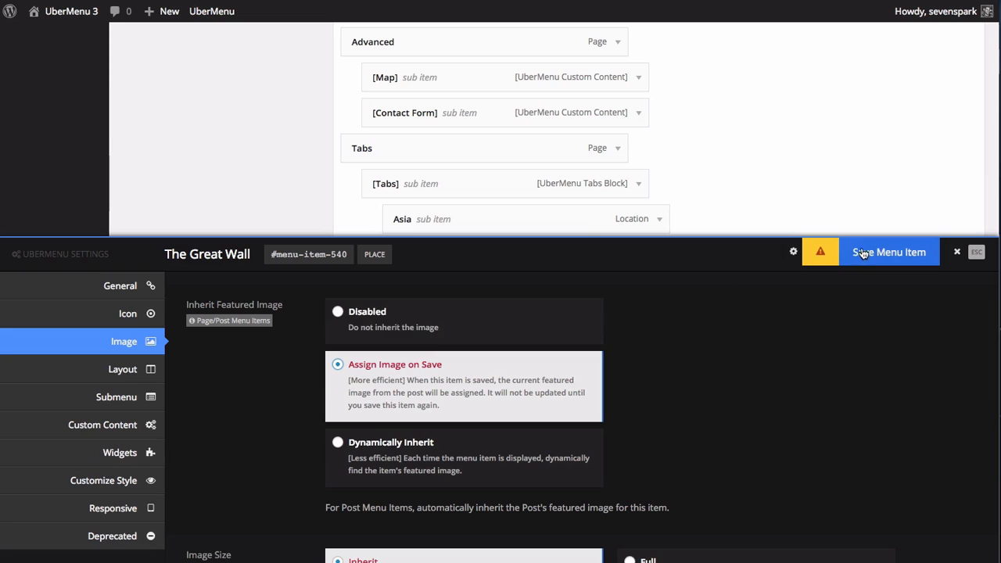
scroll(302, 411, down, 2)
scroll(266, 419, up, 2)
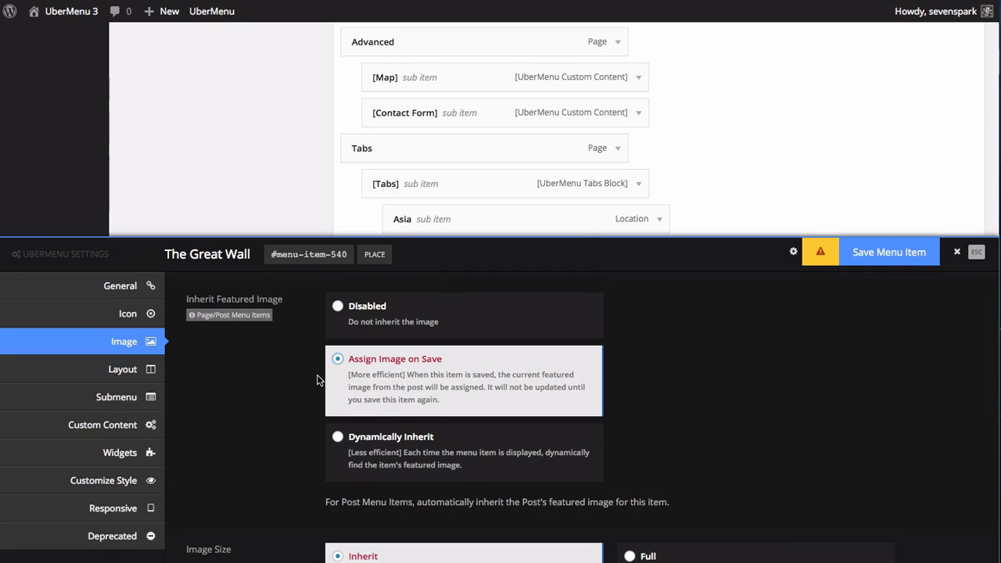
- Set The Great Wall item's layout to Image Above and save the item's settings
click(117, 370)
scroll(344, 392, down, 5)
scroll(346, 399, down, 1)
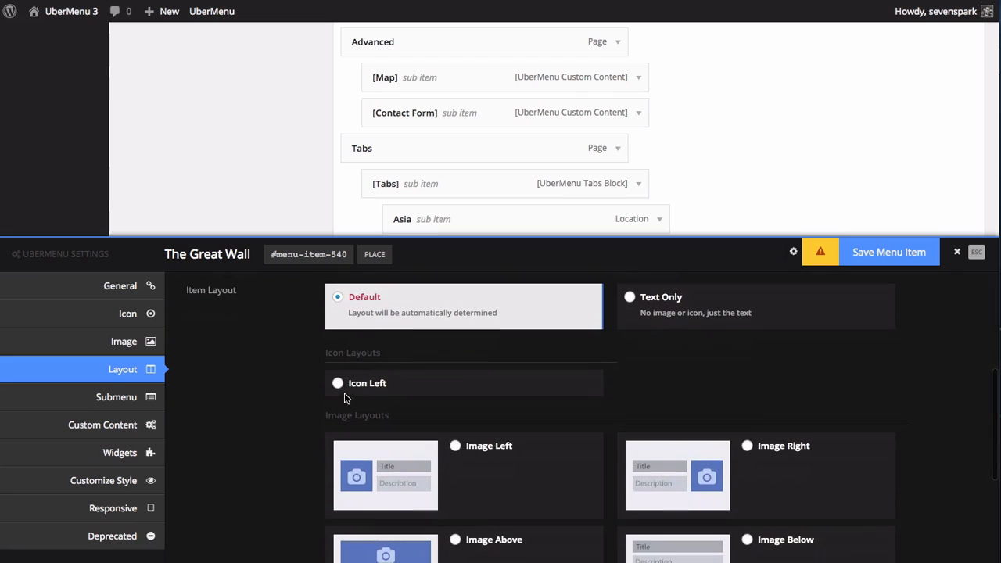
scroll(380, 405, down, 1)
click(383, 443)
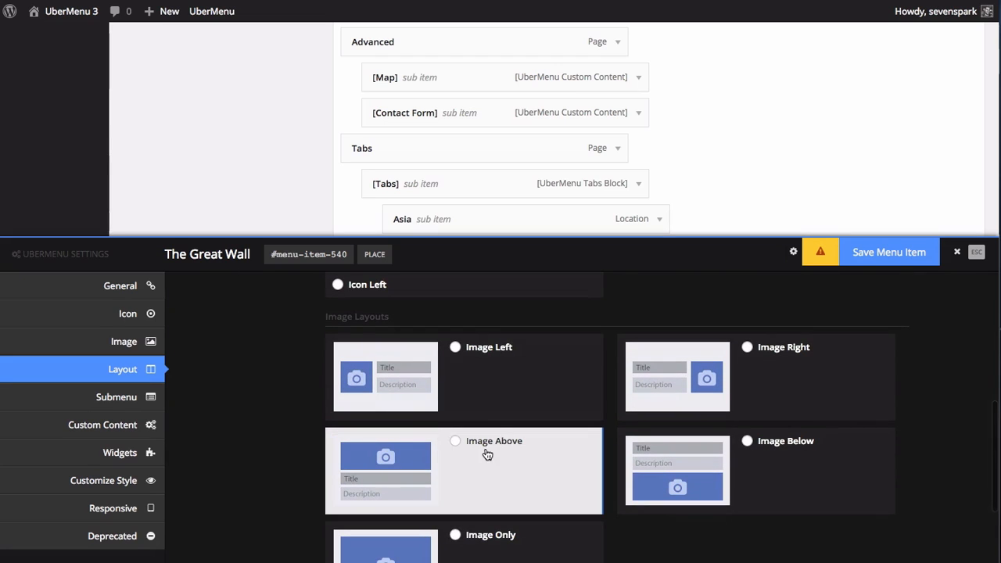
click(889, 254)
- Save the Demo Recreation menu and compare the Tabs submenu on the local site with the UberMenu demo
scroll(857, 127, down, 4)
scroll(858, 130, down, 5)
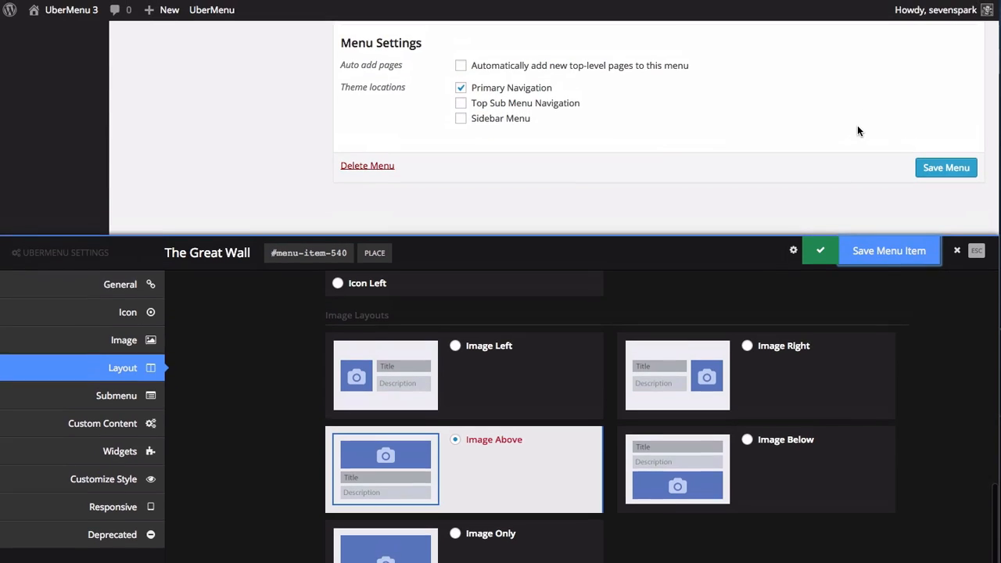
click(946, 170)
mouse_move(165, 11)
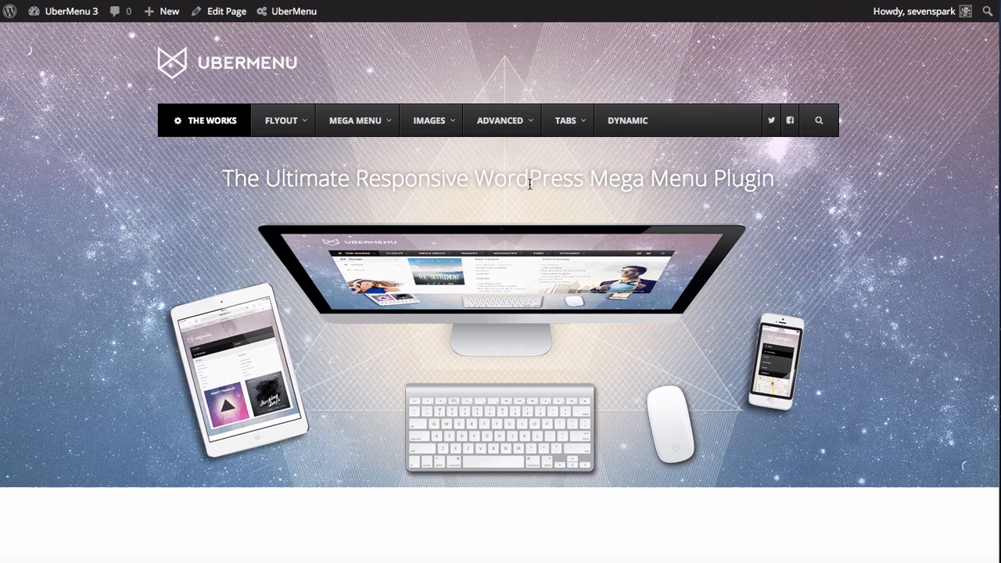
mouse_move(573, 124)
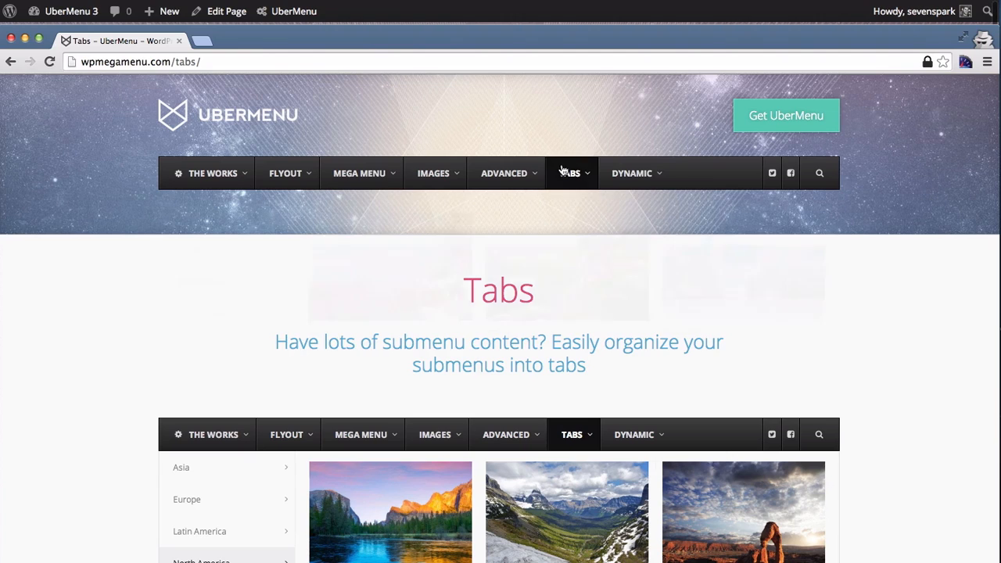
mouse_move(570, 173)
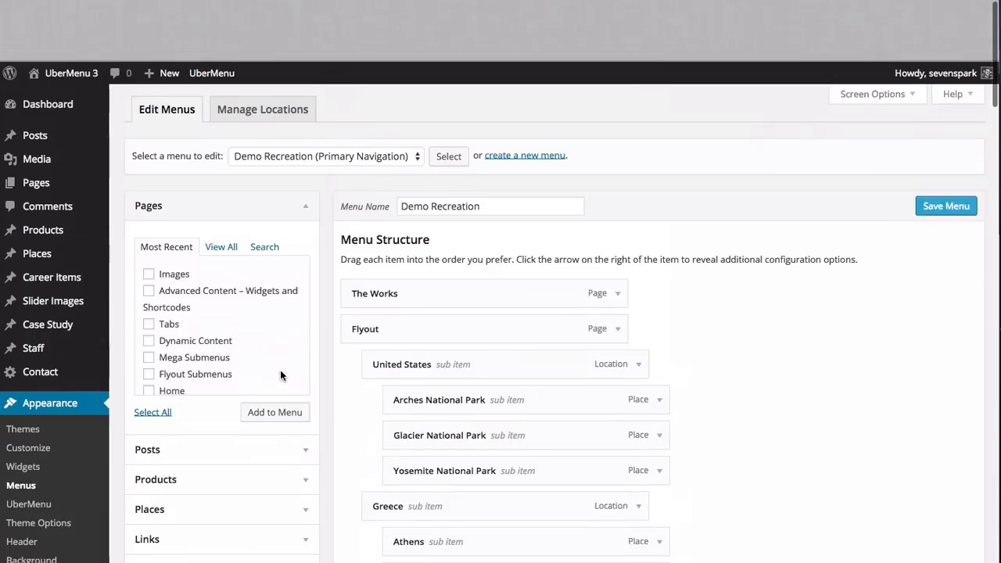
- Add Maya Bay from the full list of Places and nest it under Asia after The Great Wall
click(235, 447)
click(216, 277)
scroll(190, 381, down, 5)
click(150, 314)
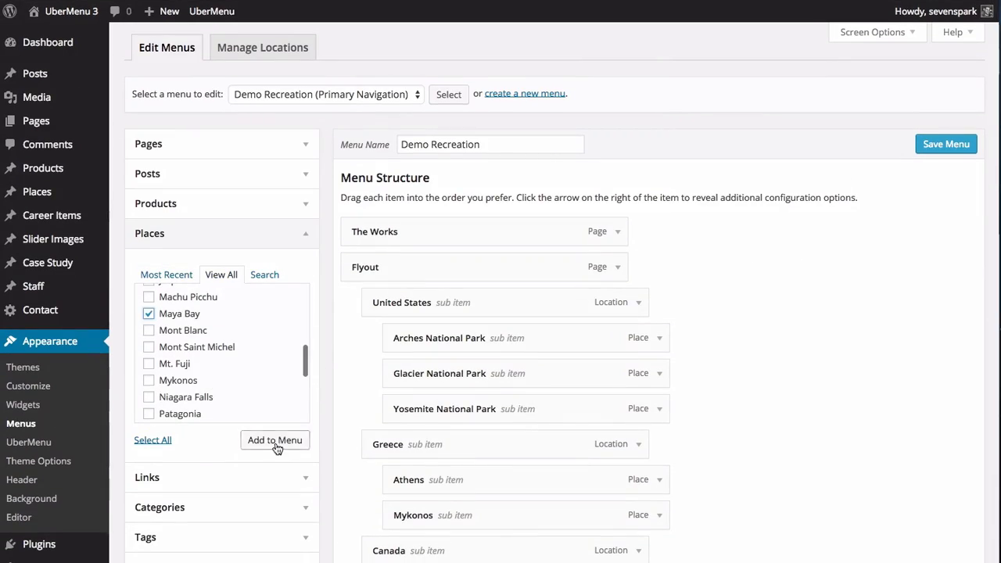
click(276, 445)
scroll(471, 420, down, 20)
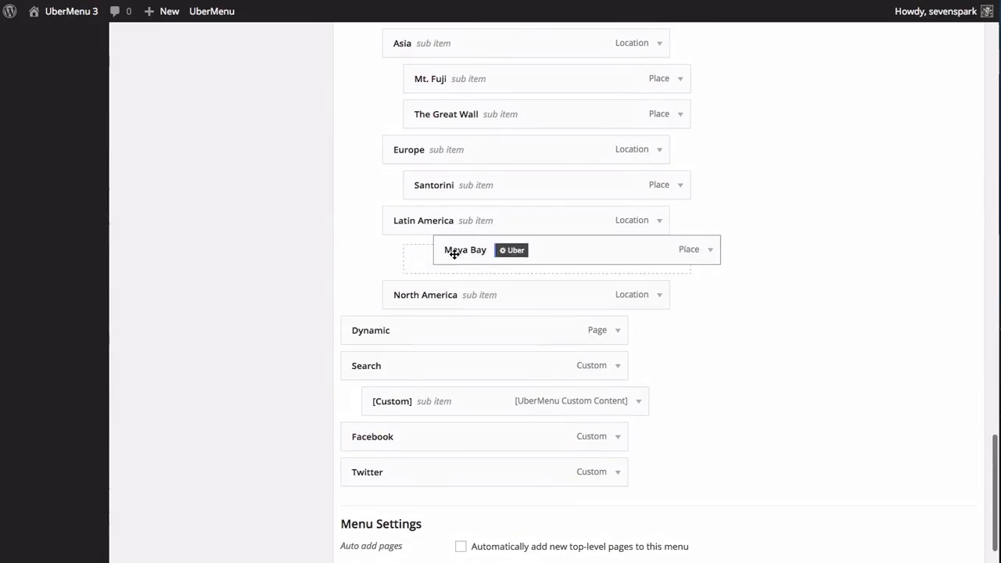
drag(446, 250, 469, 152)
- Set Maya Bay's Inherit Featured Image to Assign Image on Save, save the item's settings, and confirm leaving the page
click(482, 151)
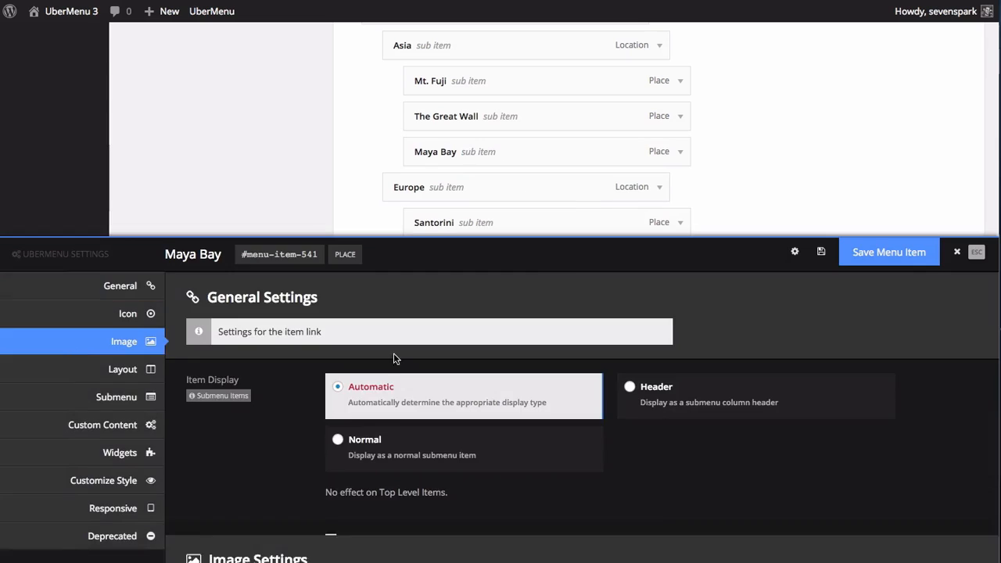
click(889, 252)
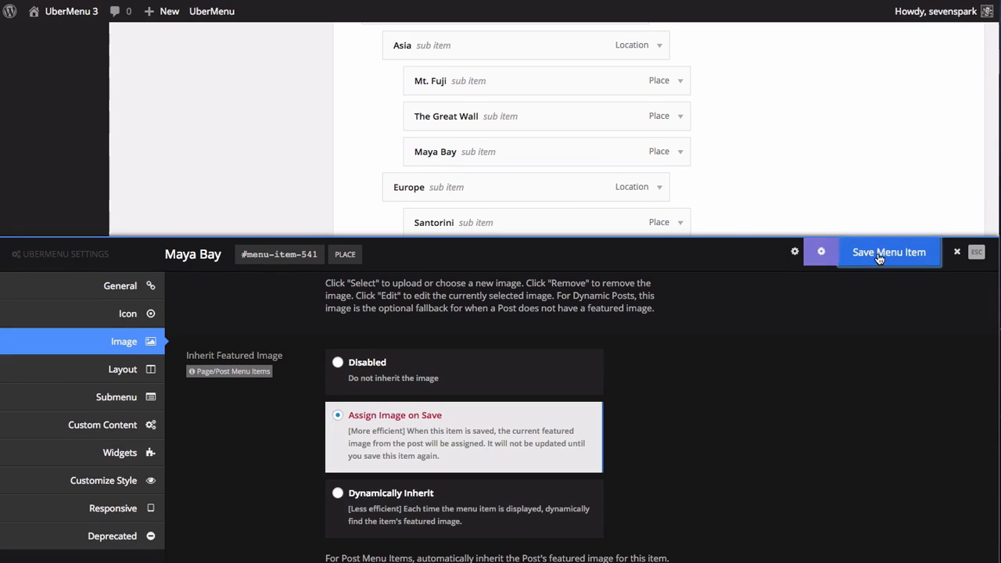
key(super+r)
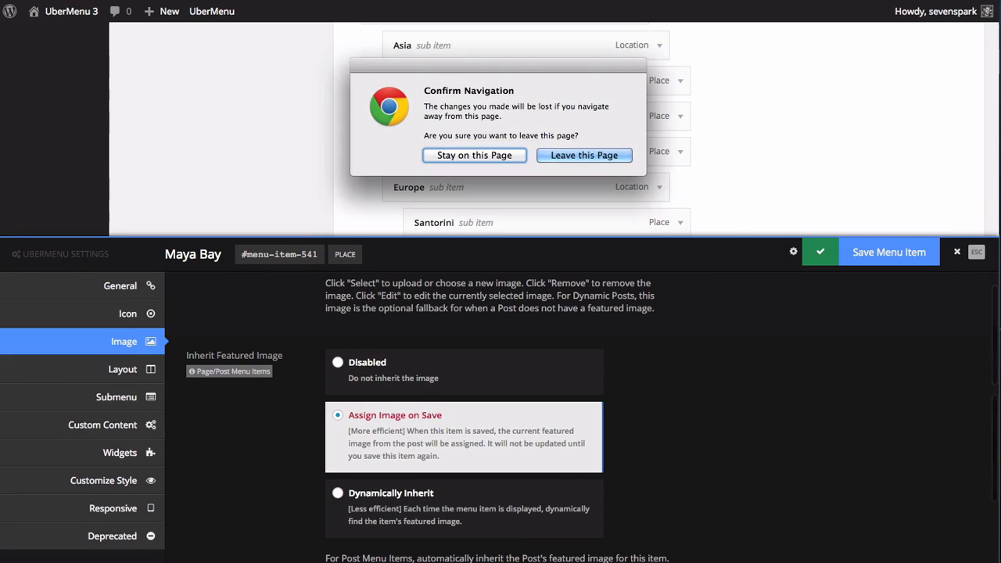
click(575, 154)
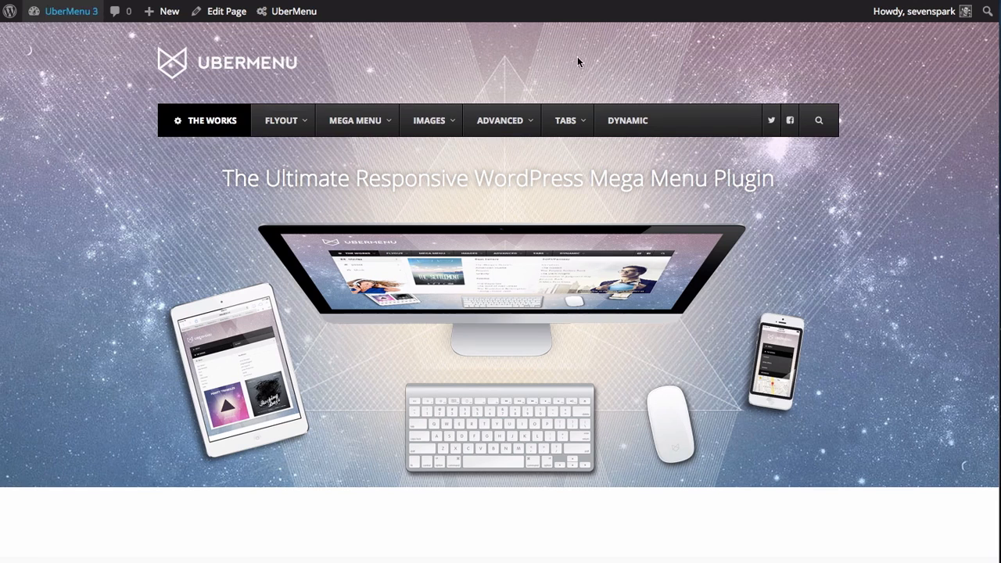
- Compare the image spacing in the Tabs submenu on the local site with the UberMenu demo
mouse_move(568, 122)
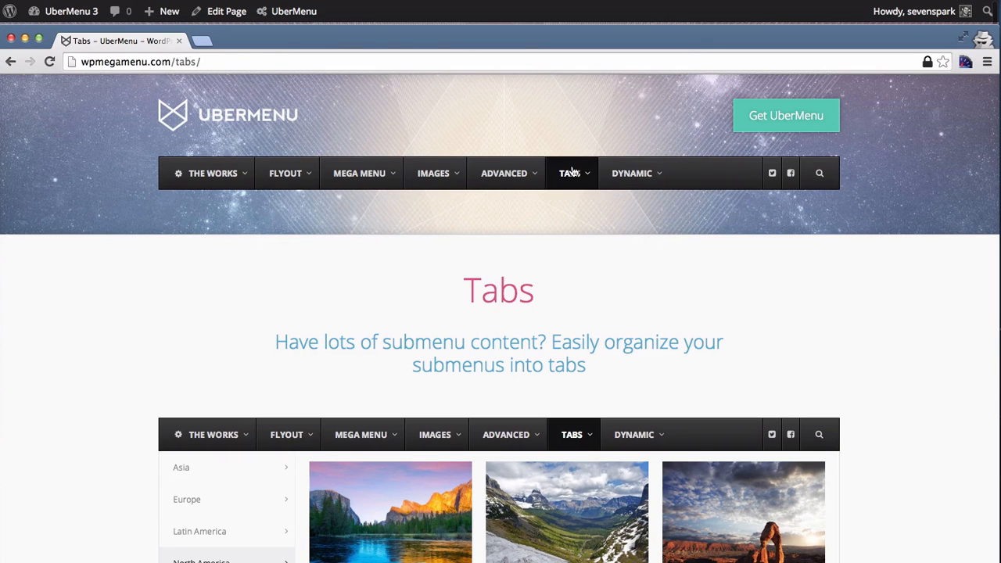
mouse_move(572, 171)
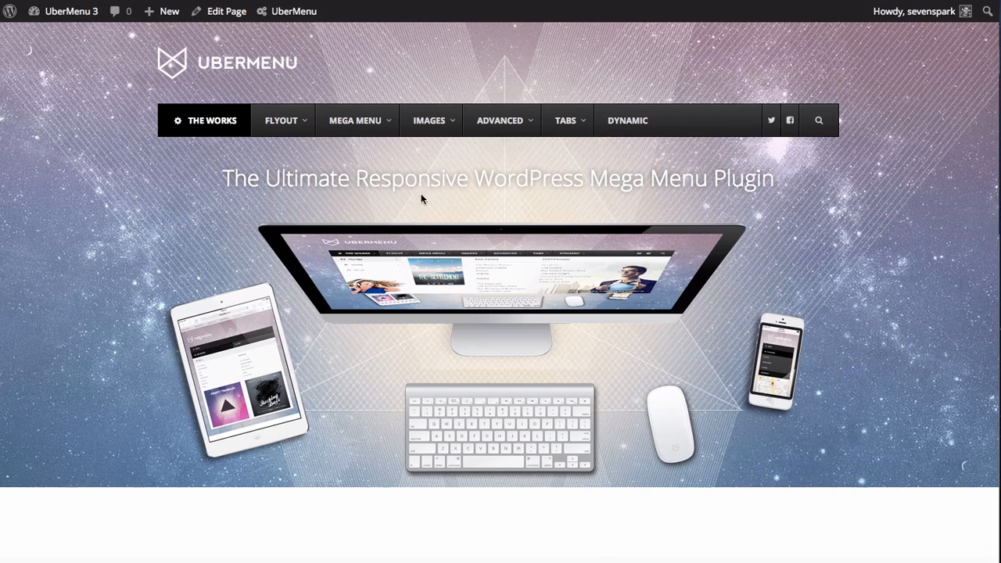
mouse_move(569, 128)
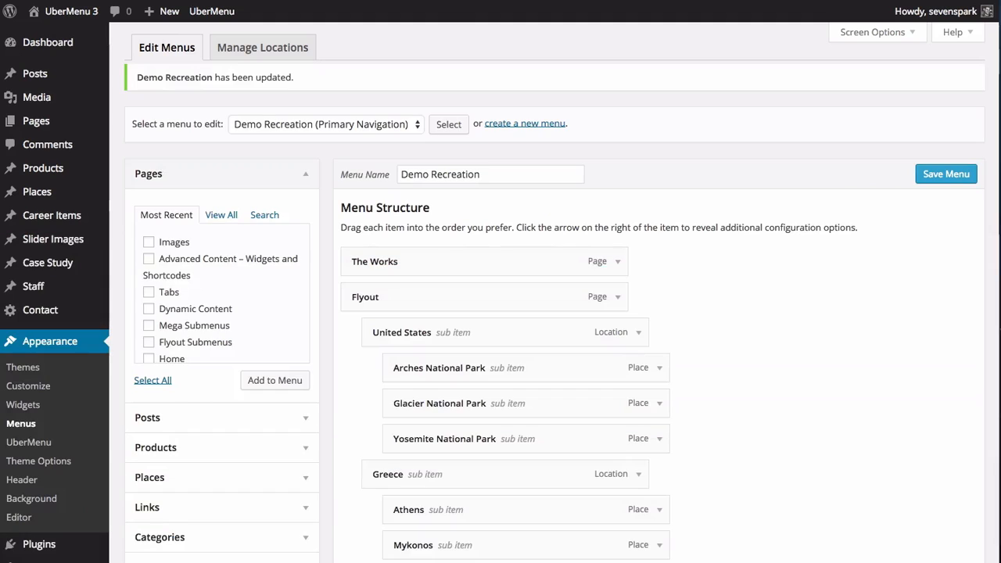
- Enable Grid Submenu for the Asia item, save its settings, and check the Tabs submenu on the site
scroll(374, 266, down, 20)
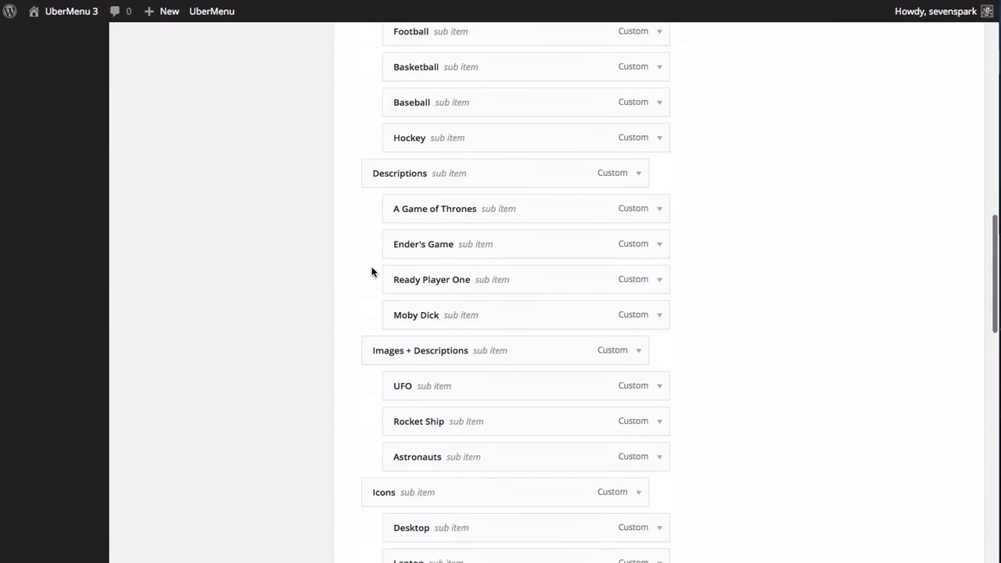
scroll(373, 268, down, 4)
scroll(284, 376, up, 1)
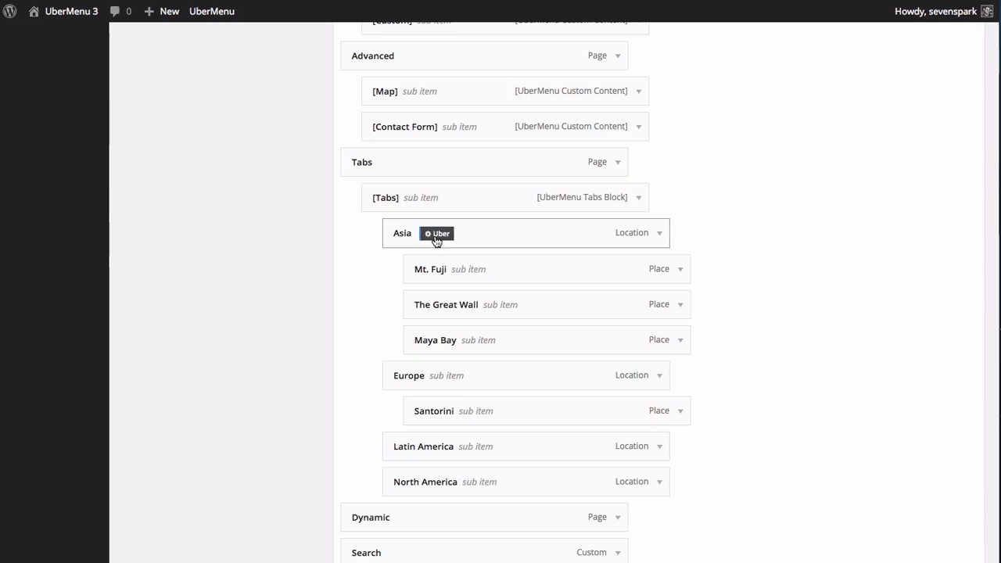
click(437, 235)
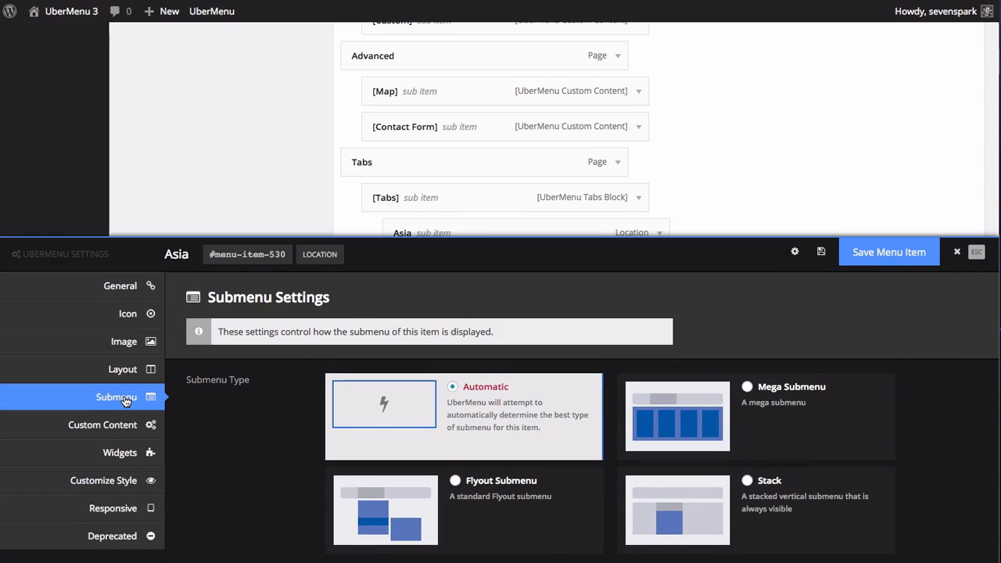
scroll(463, 428, down, 12)
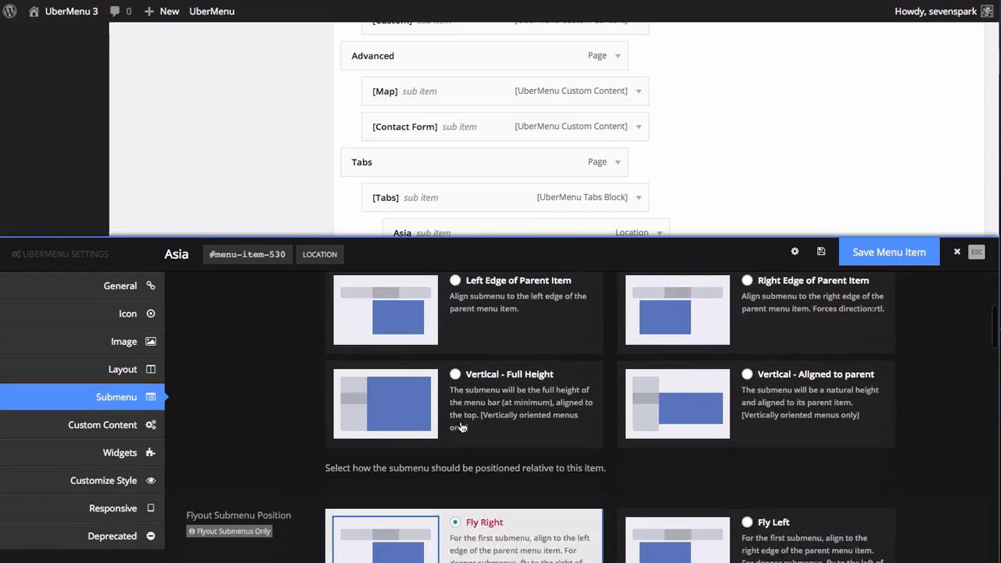
scroll(463, 428, down, 15)
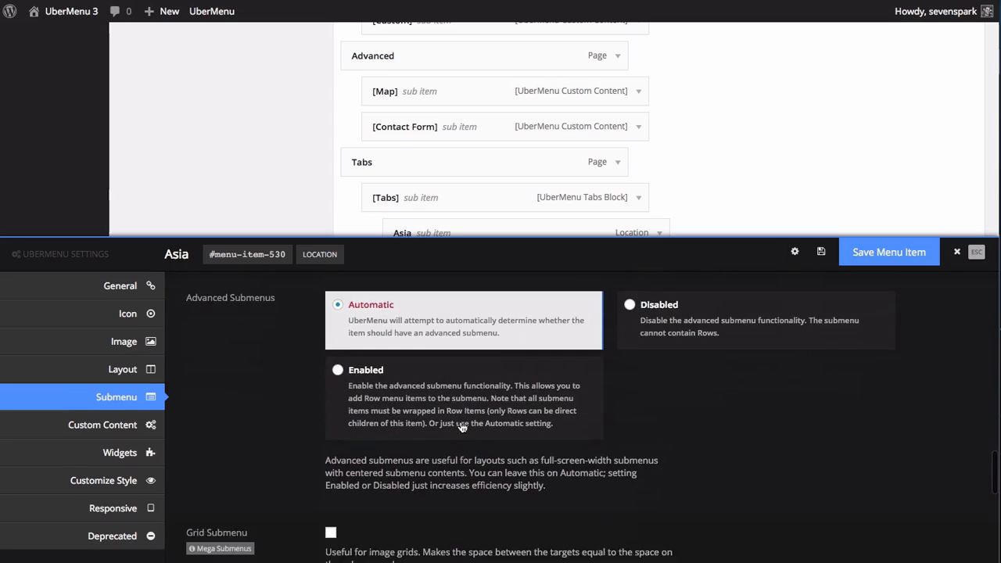
scroll(449, 418, down, 1)
scroll(449, 418, up, 1)
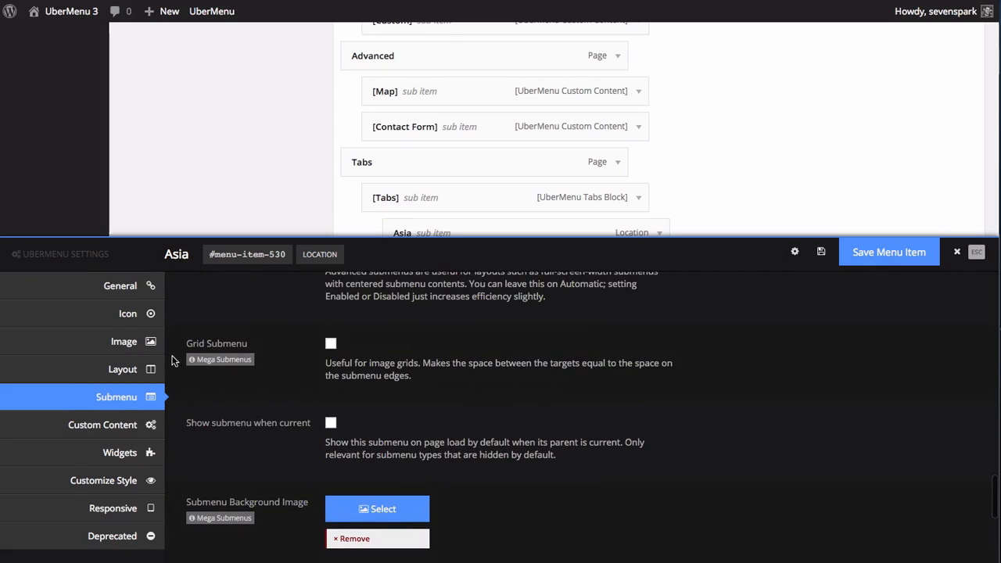
click(331, 345)
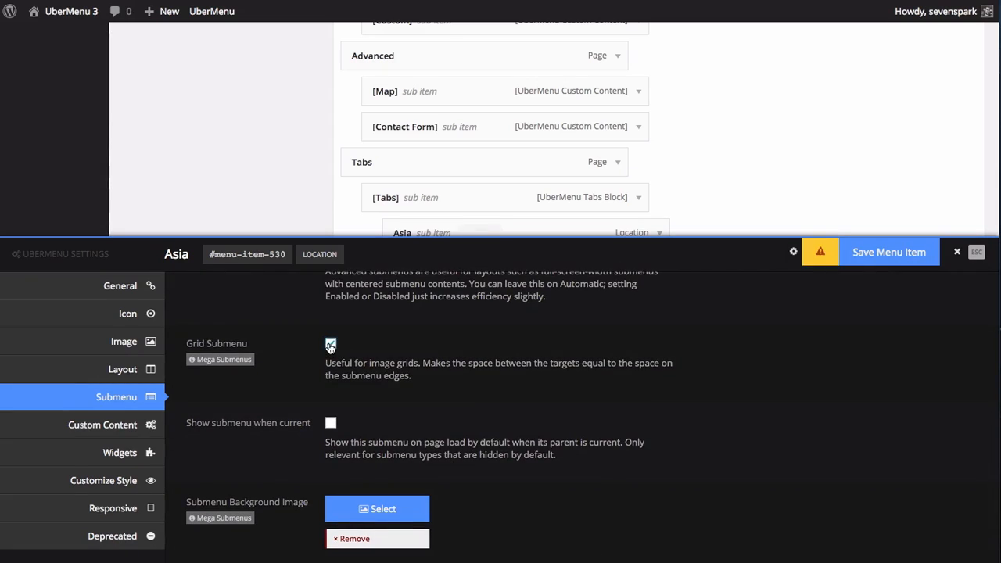
click(903, 256)
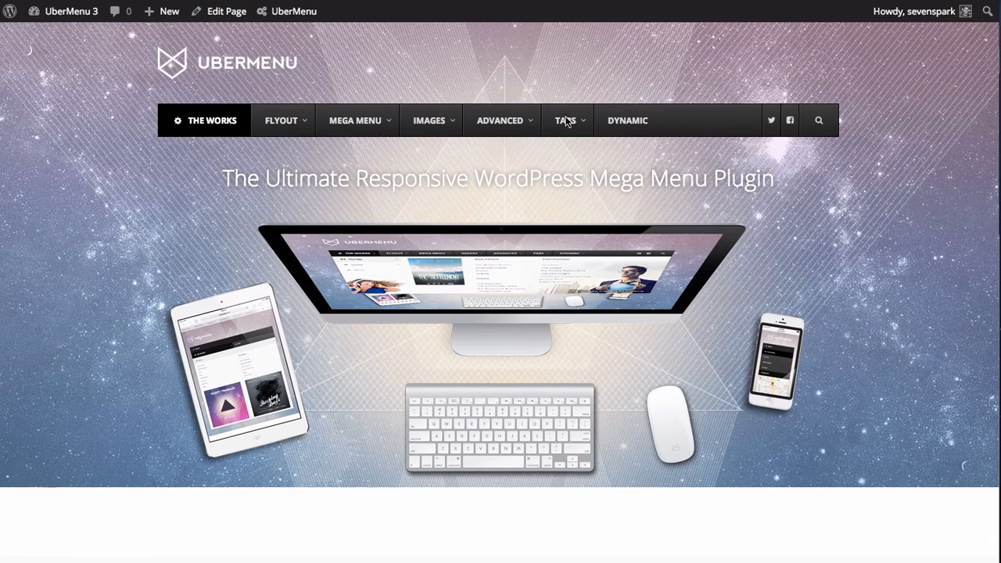
mouse_move(567, 121)
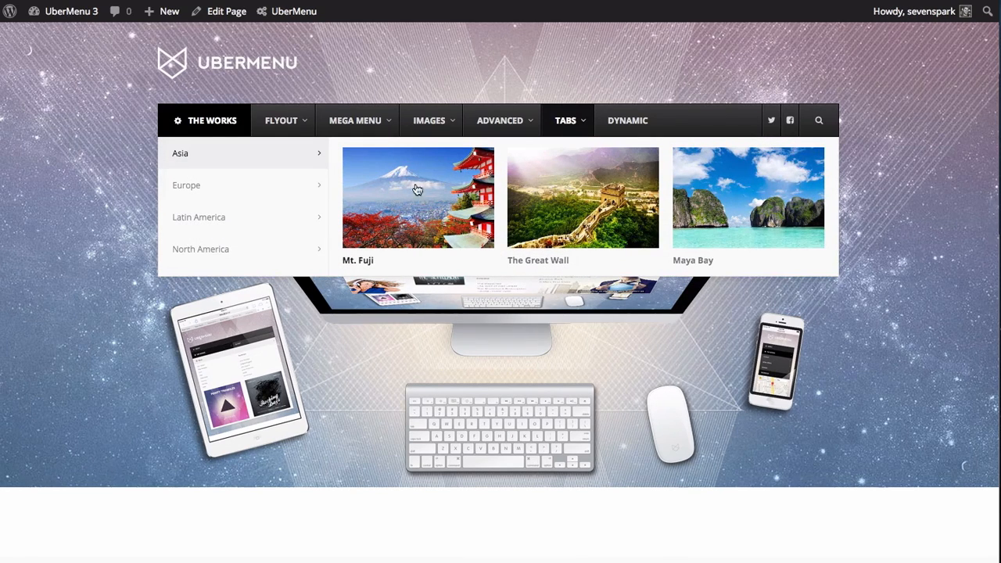
- Compare the width of the location tabs column in the local site's Tabs submenu with the UberMenu demo
mouse_move(248, 192)
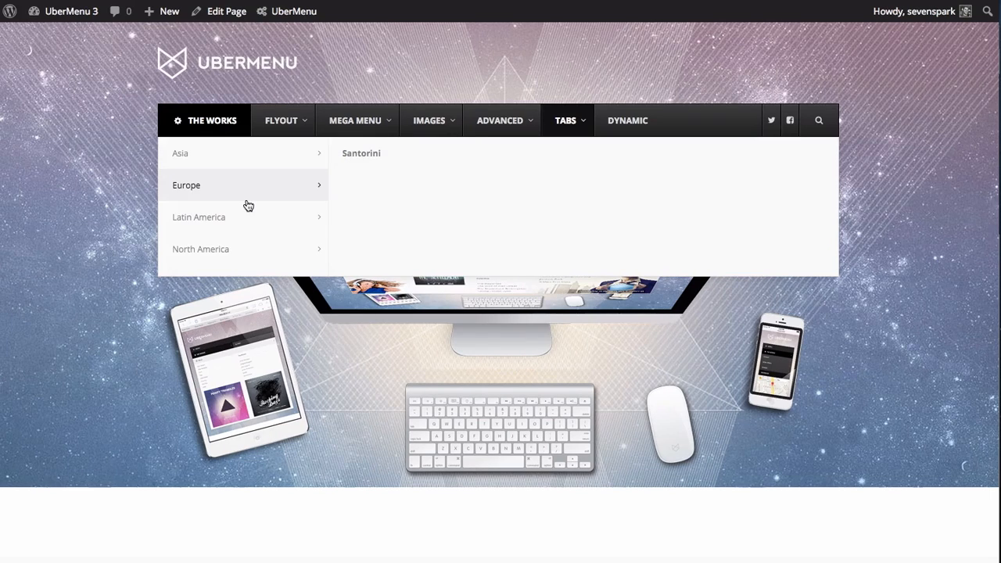
mouse_move(259, 166)
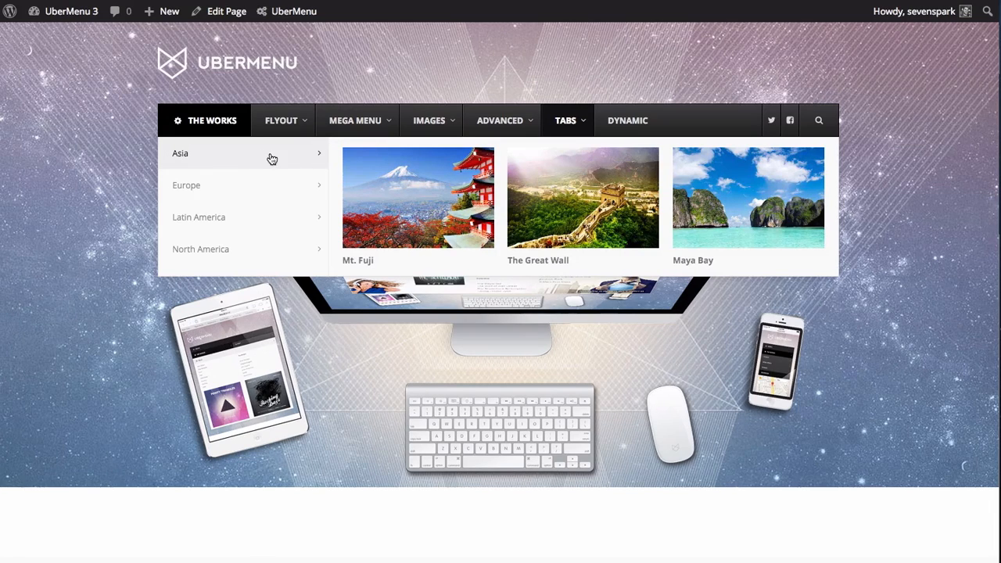
mouse_move(235, 250)
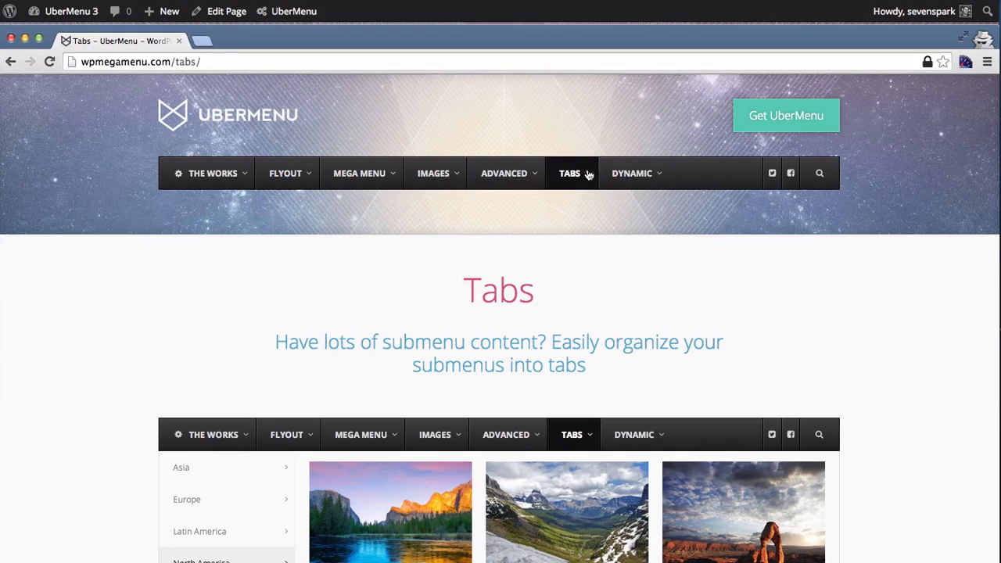
mouse_move(583, 175)
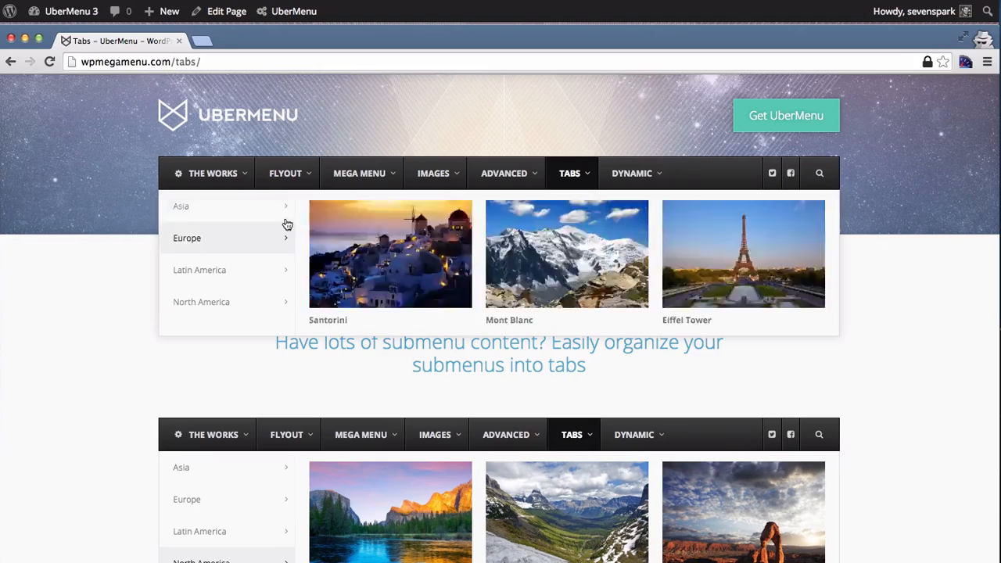
mouse_move(274, 186)
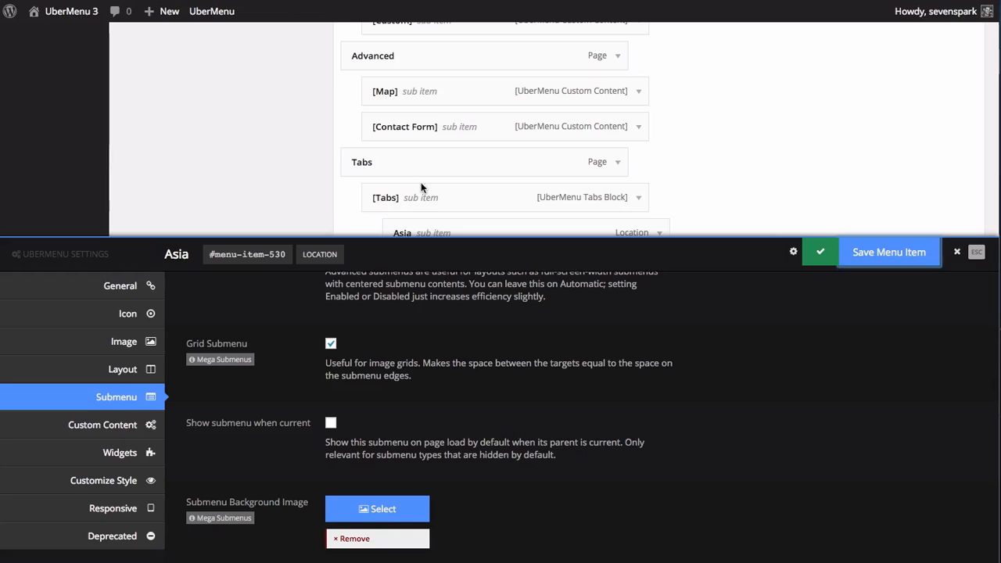
- Set the [Tabs] block's Tabs Toggles Layout Width to 1/5, save its settings, and check the Tabs submenu on the site
click(422, 199)
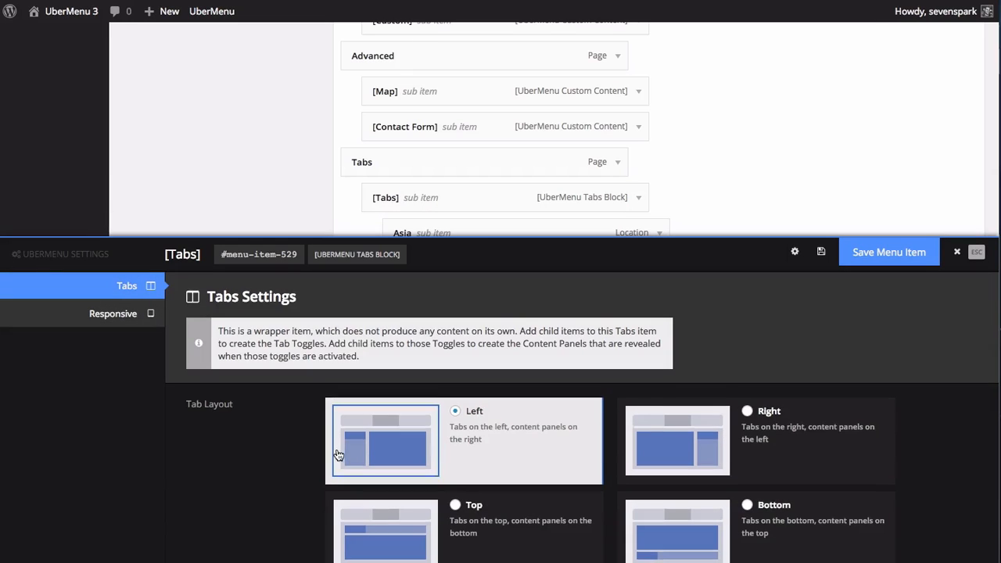
scroll(338, 455, down, 3)
scroll(338, 455, down, 3)
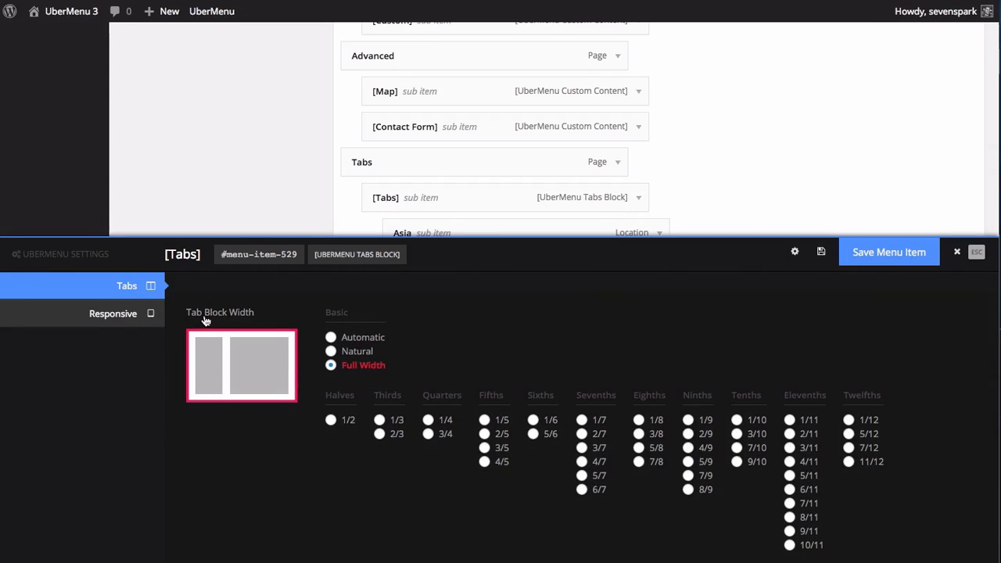
scroll(223, 329, down, 5)
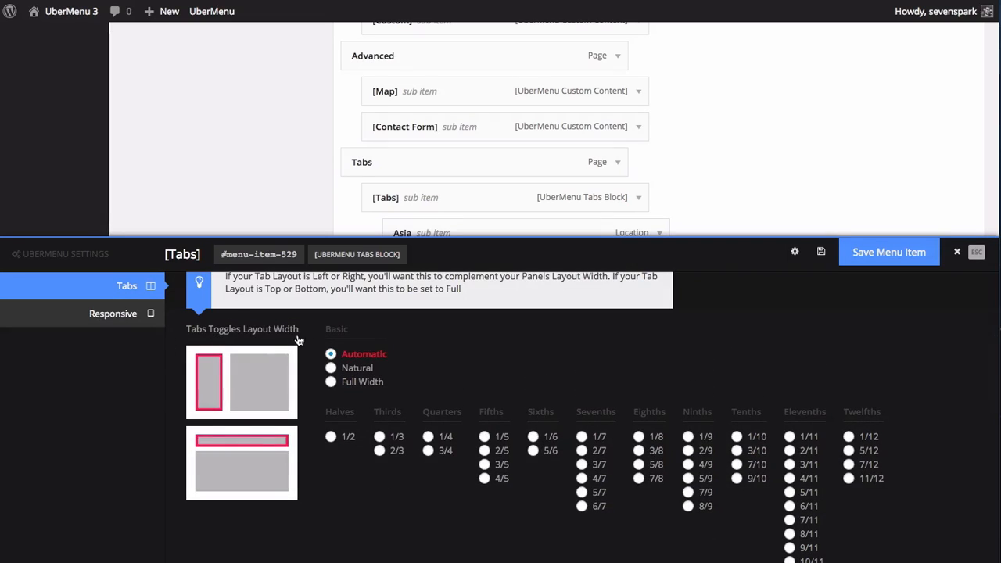
scroll(299, 345, down, 1)
scroll(300, 345, down, 1)
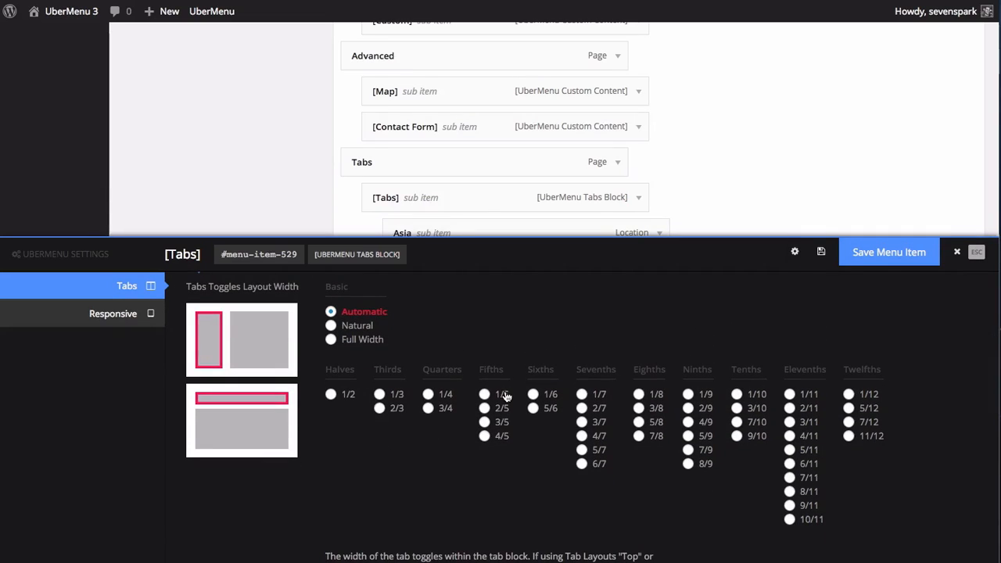
click(505, 395)
click(890, 268)
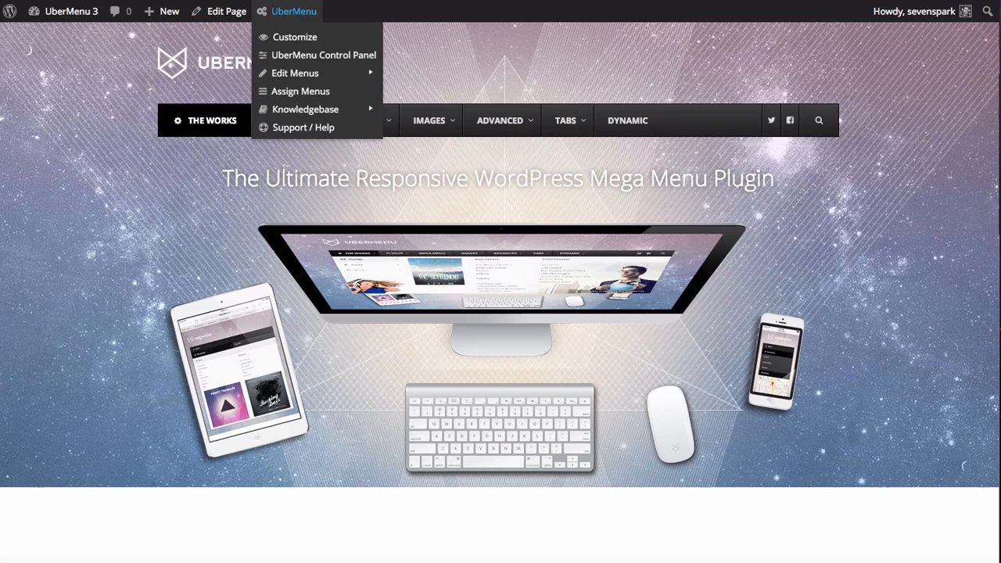
mouse_move(566, 120)
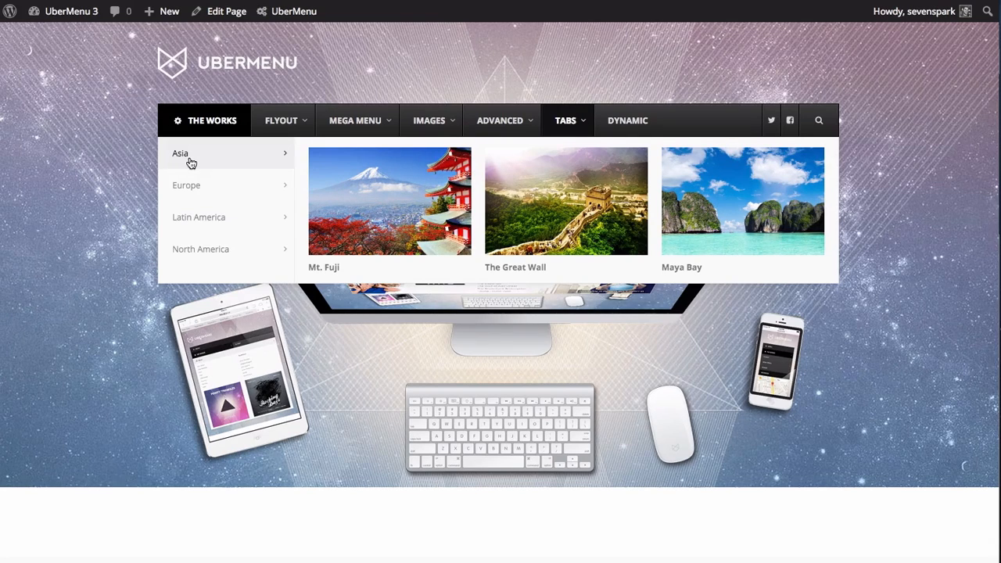
mouse_move(286, 177)
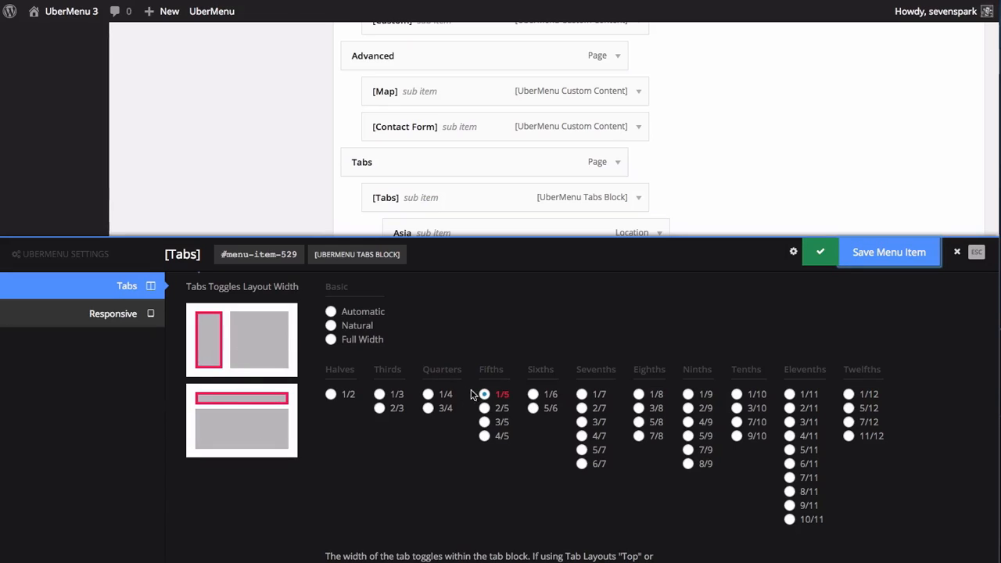
- Review how the [Tabs] block's Tabs Toggles Layout Width and Panels Layout Width settings complement each other
scroll(487, 400, down, 3)
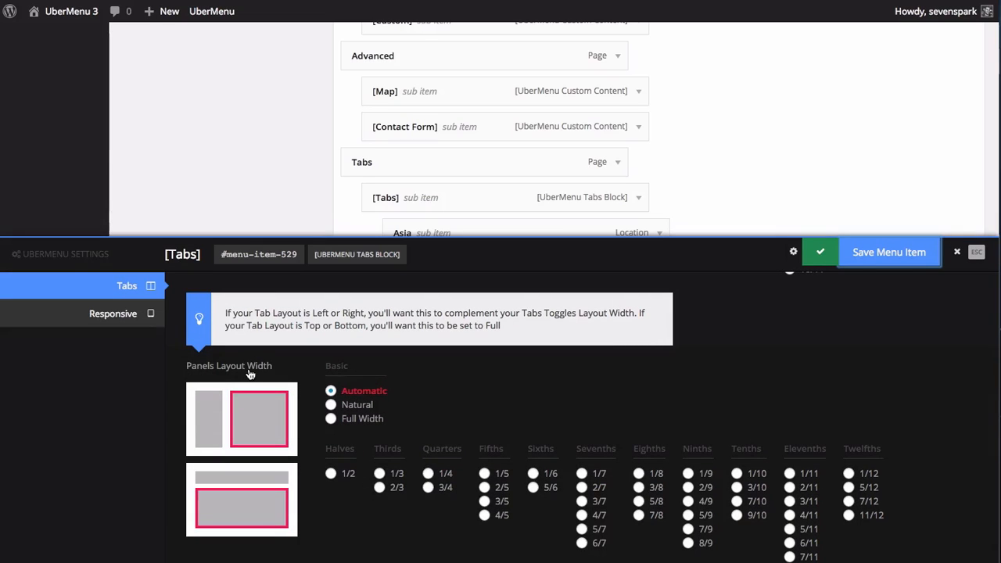
scroll(250, 375, up, 3)
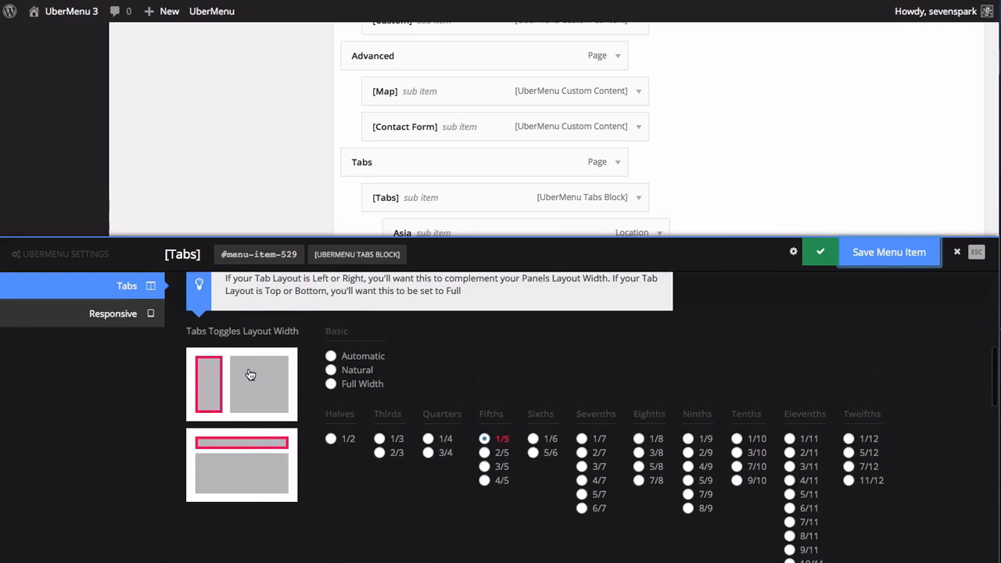
scroll(225, 338, down, 3)
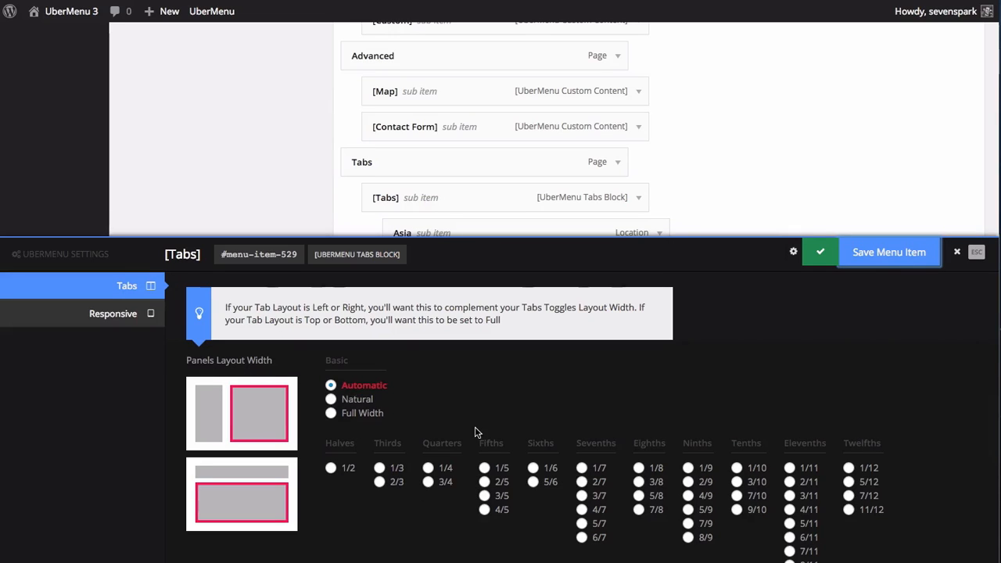
scroll(475, 429, up, 3)
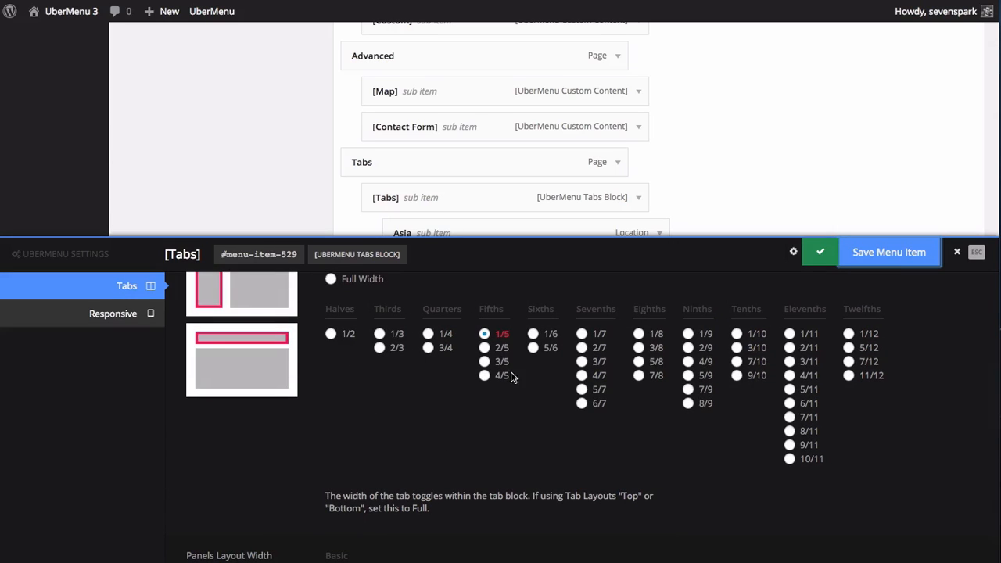
scroll(373, 445, up, 2)
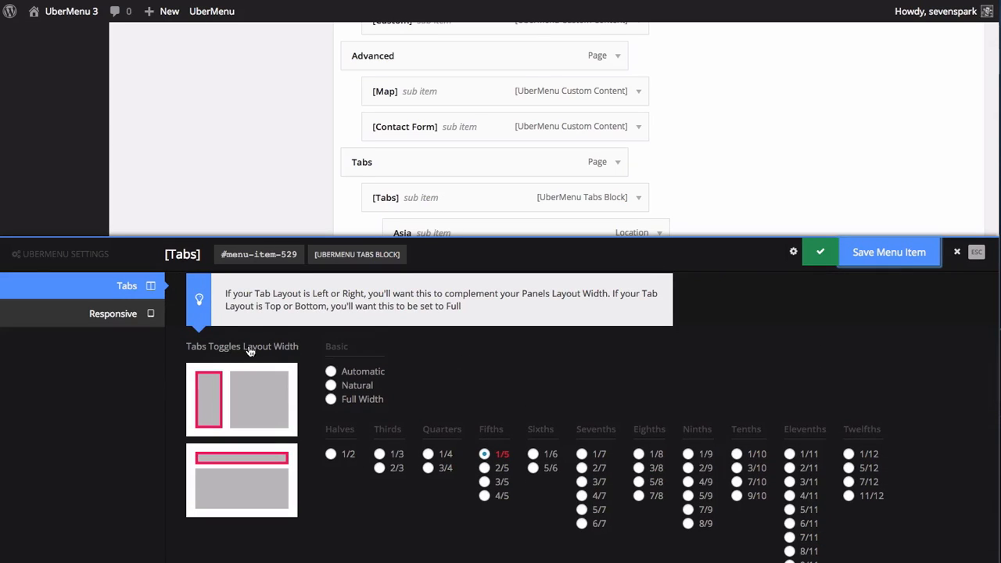
scroll(454, 407, down, 5)
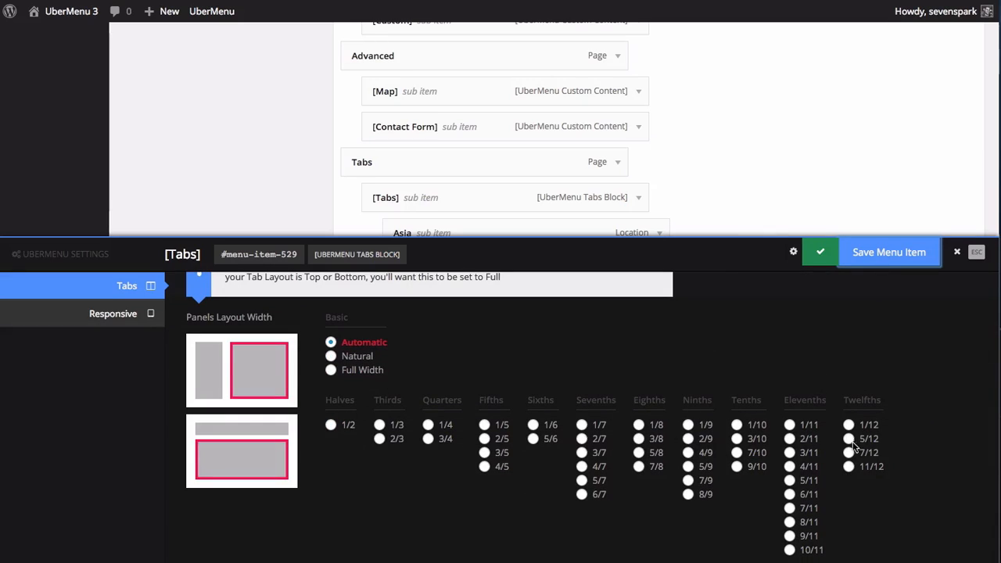
scroll(219, 403, up, 1)
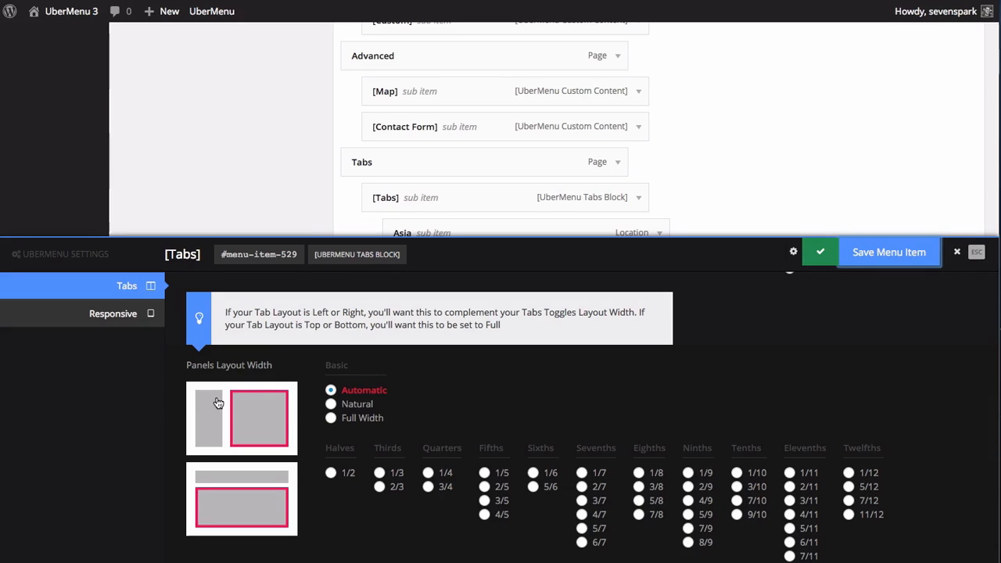
- Set the [Tabs] block's Panels Columns Default to 1/3 and save the menu item's settings
scroll(436, 411, down, 2)
scroll(436, 411, down, 2)
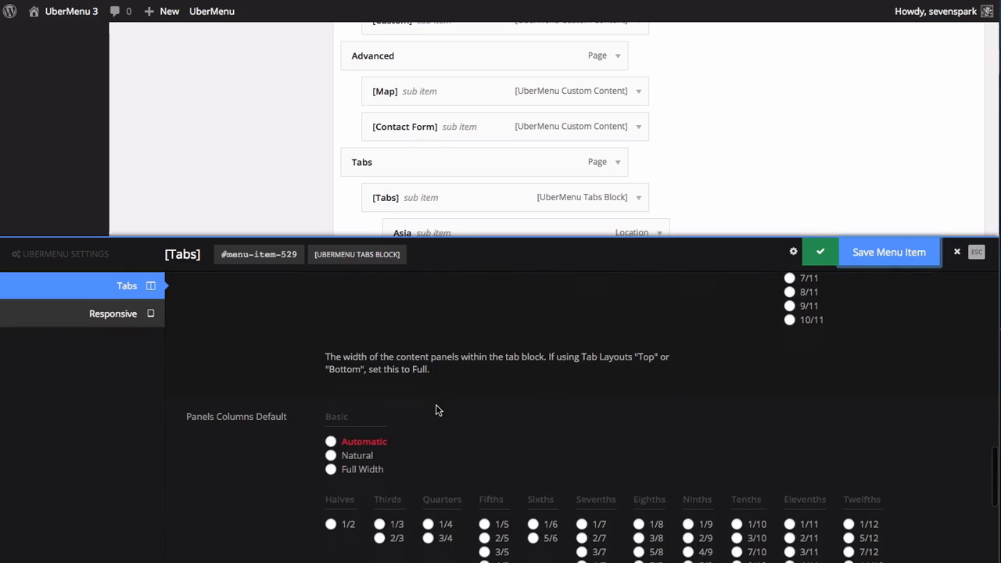
scroll(435, 411, down, 1)
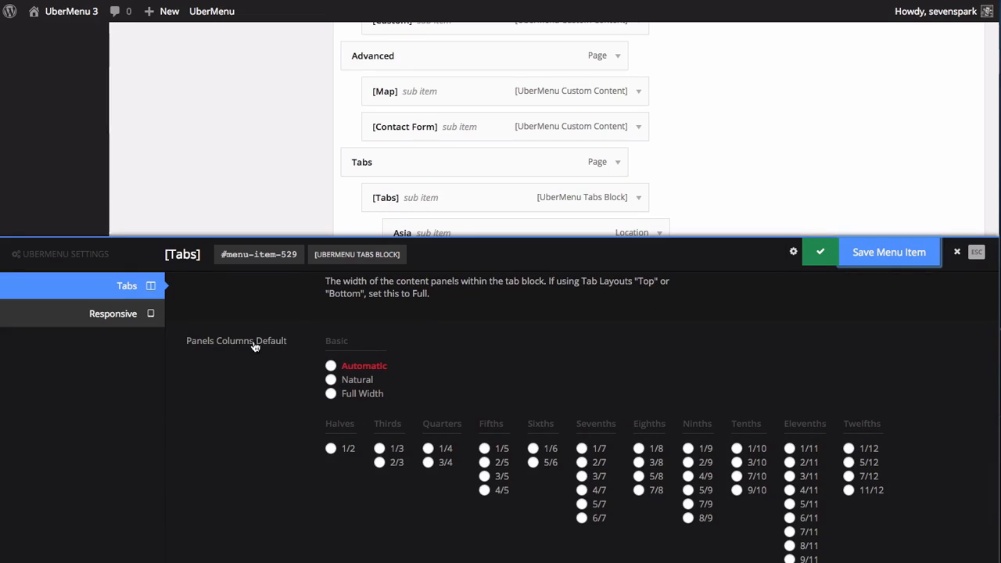
scroll(226, 344, down, 1)
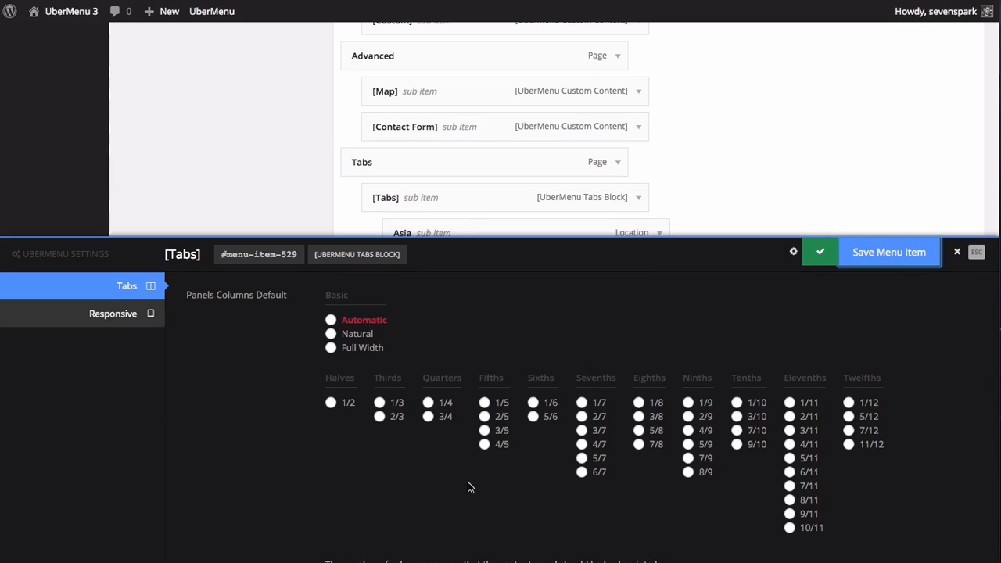
click(380, 403)
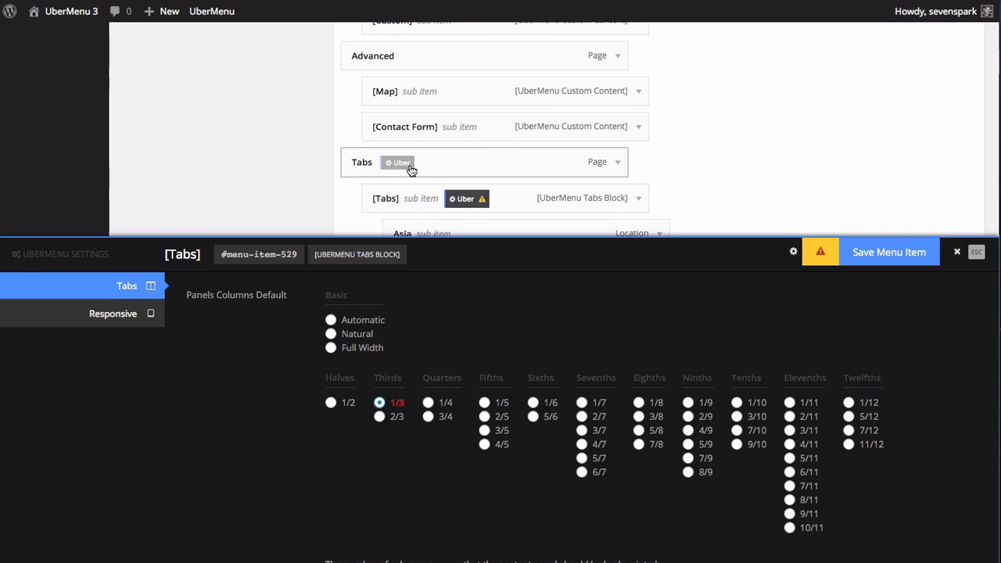
scroll(412, 171, down, 2)
scroll(412, 171, down, 2)
scroll(413, 172, down, 4)
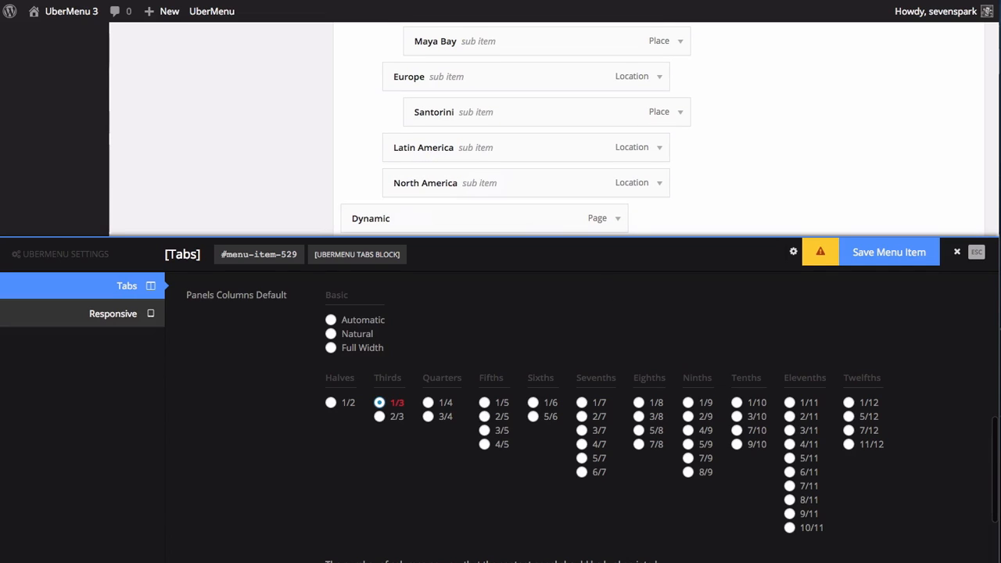
click(884, 252)
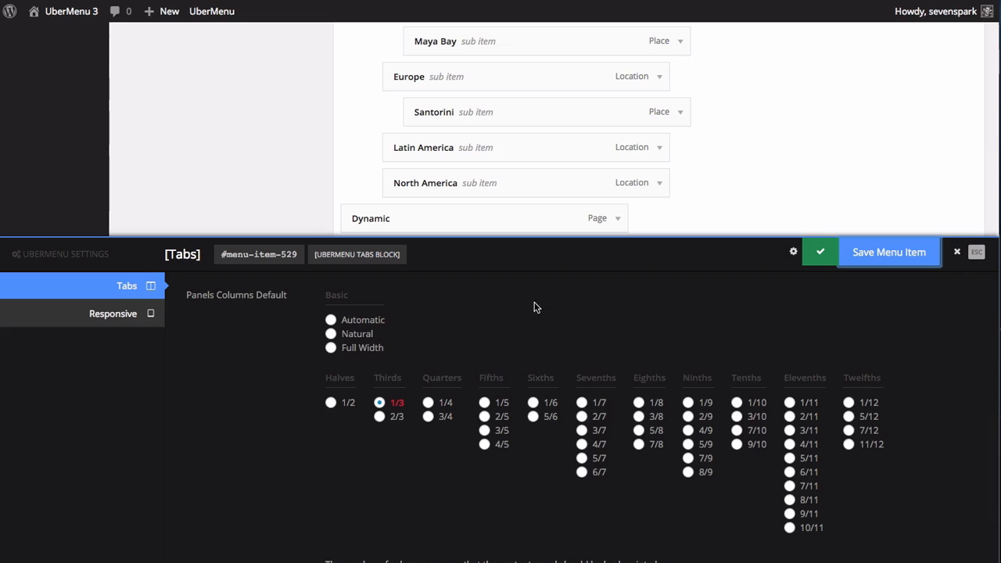
- Enable Grid Panels for the [Tabs] block, save its settings, and check the Tabs submenu on the site
scroll(264, 344, down, 3)
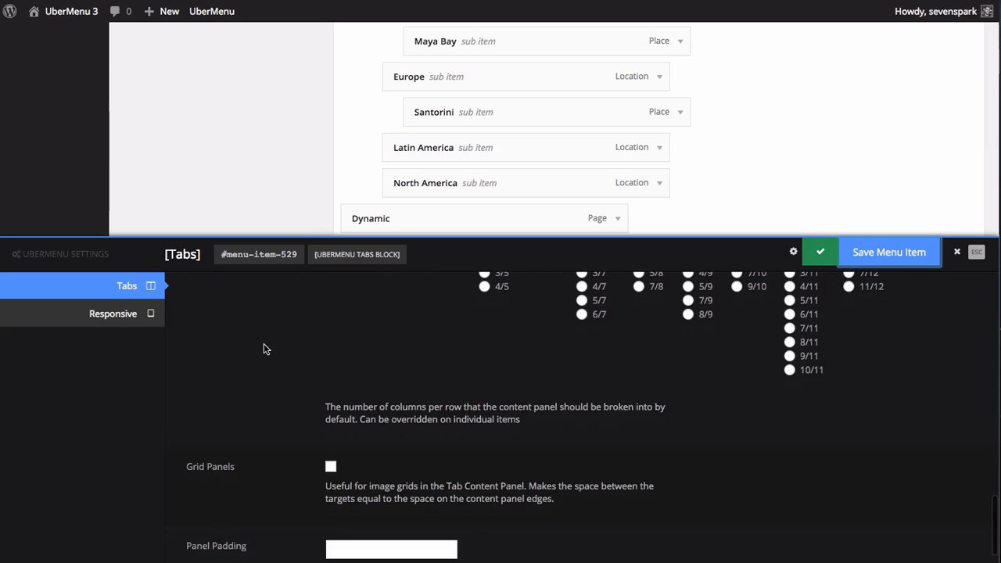
scroll(264, 344, down, 1)
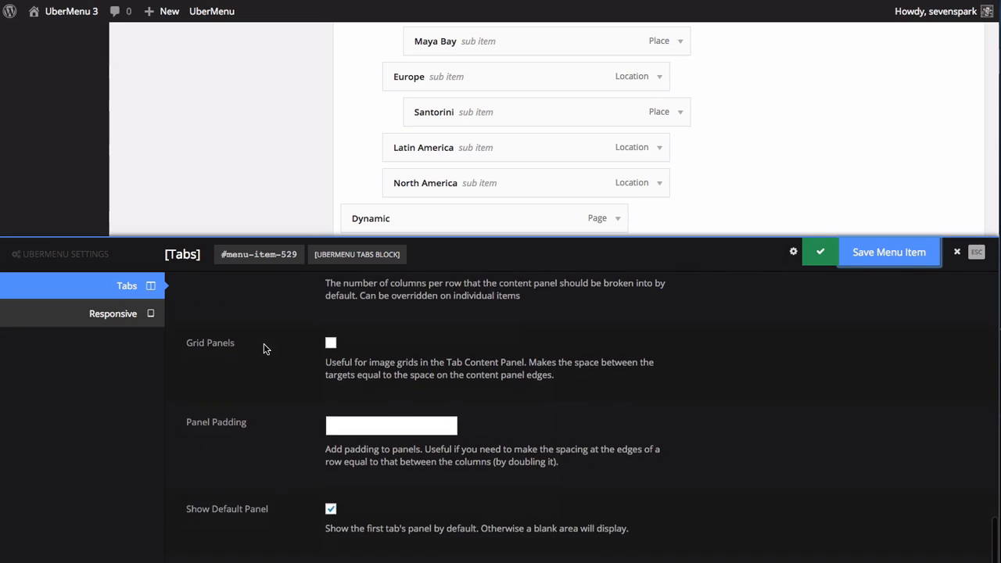
click(331, 342)
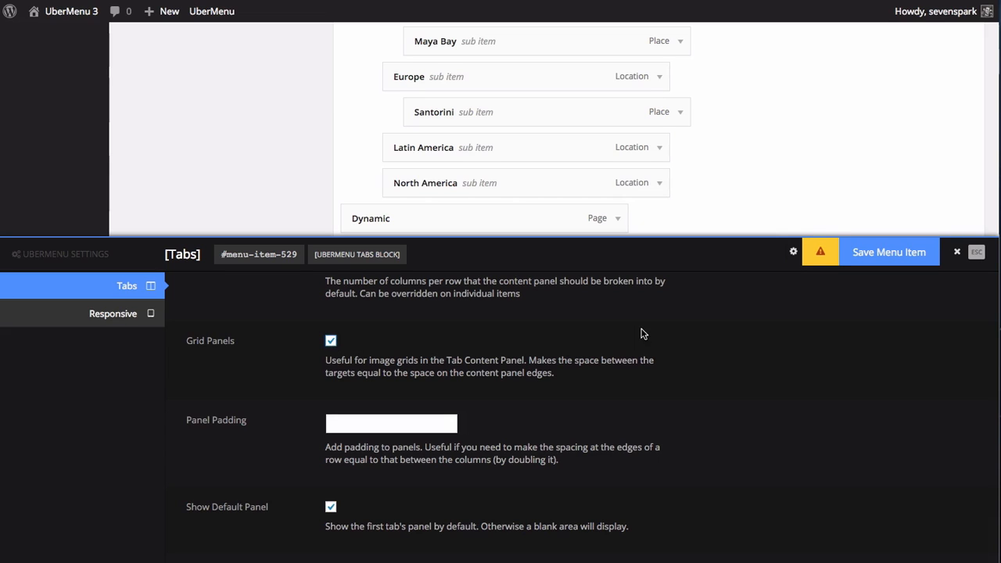
click(861, 254)
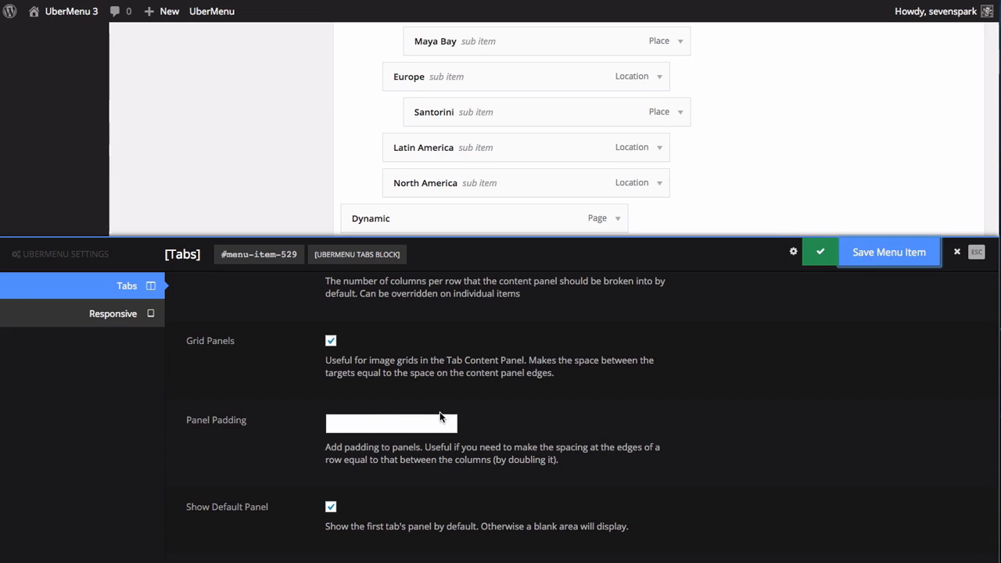
scroll(354, 411, down, 2)
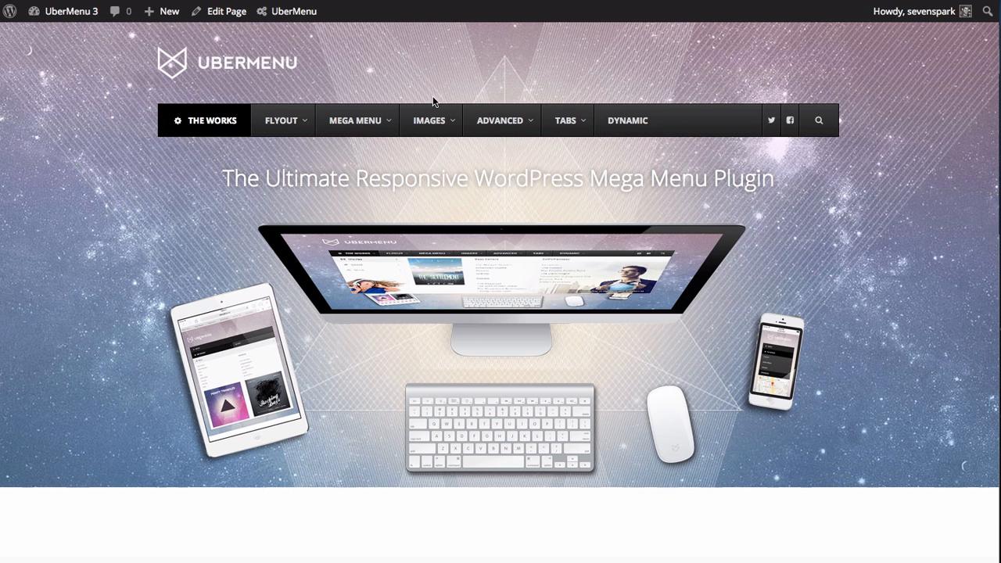
mouse_move(579, 129)
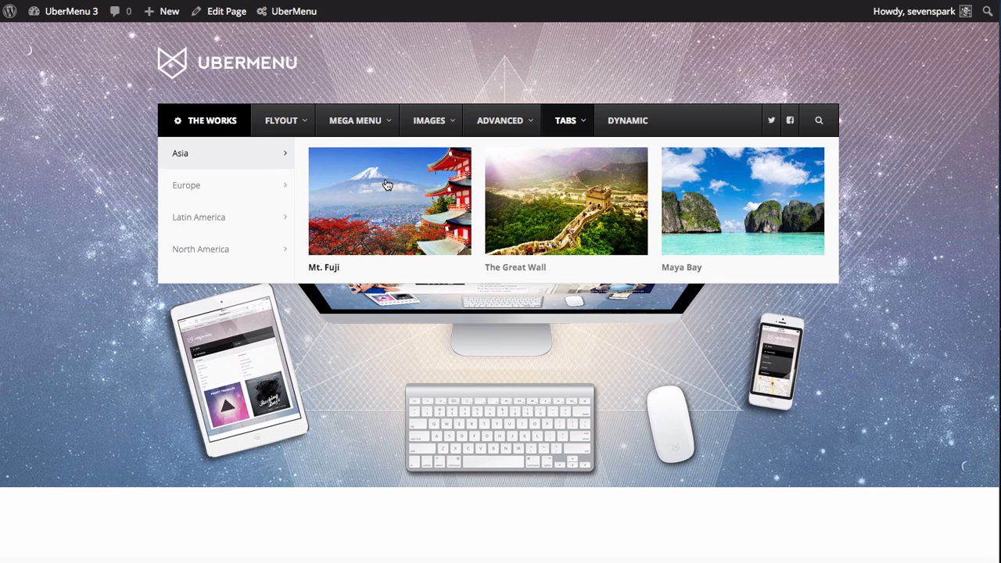
mouse_move(225, 234)
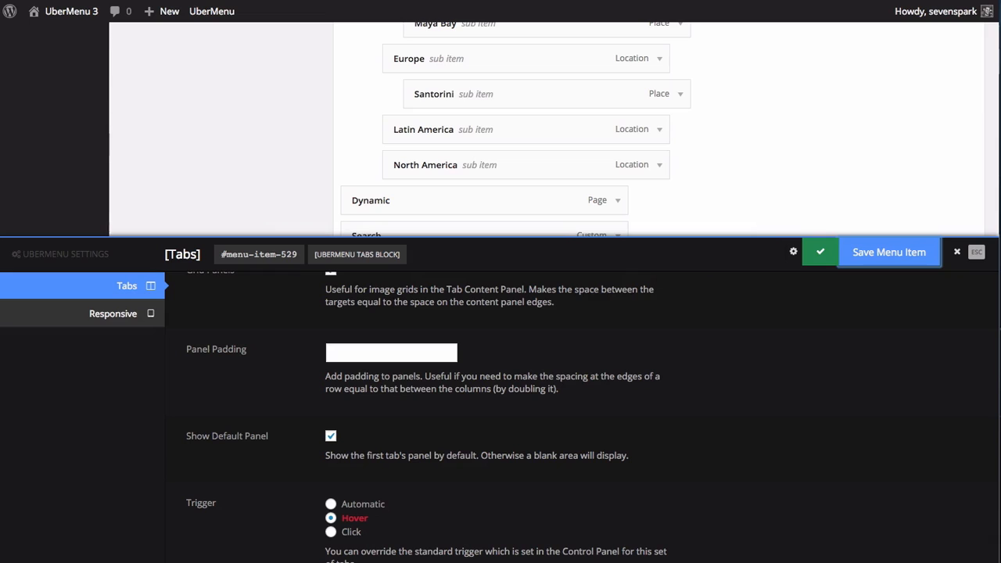
- Set the [Tabs] block's Trigger to Hover, save the menu item's settings, and reload the site
scroll(328, 475, down, 1)
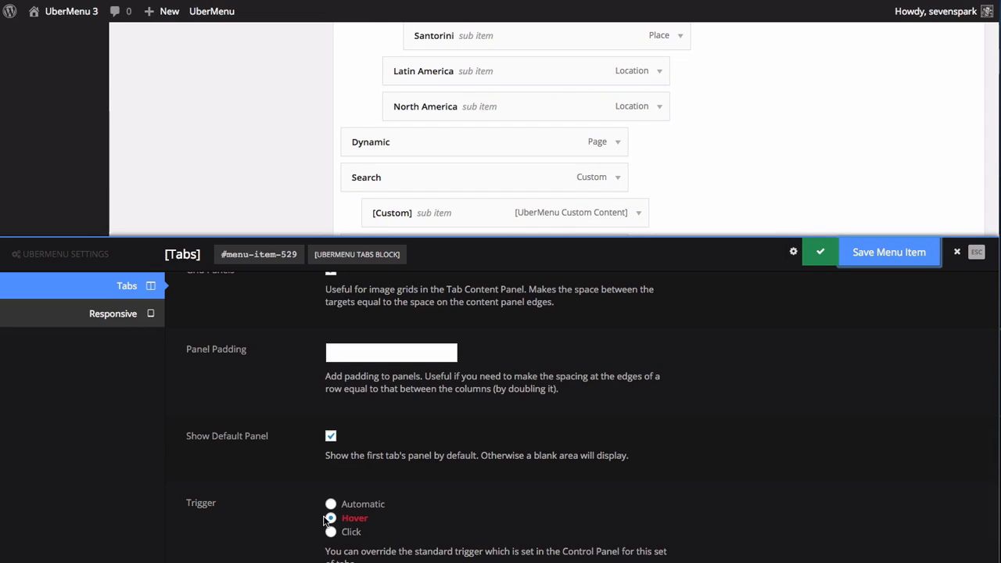
click(331, 520)
click(889, 253)
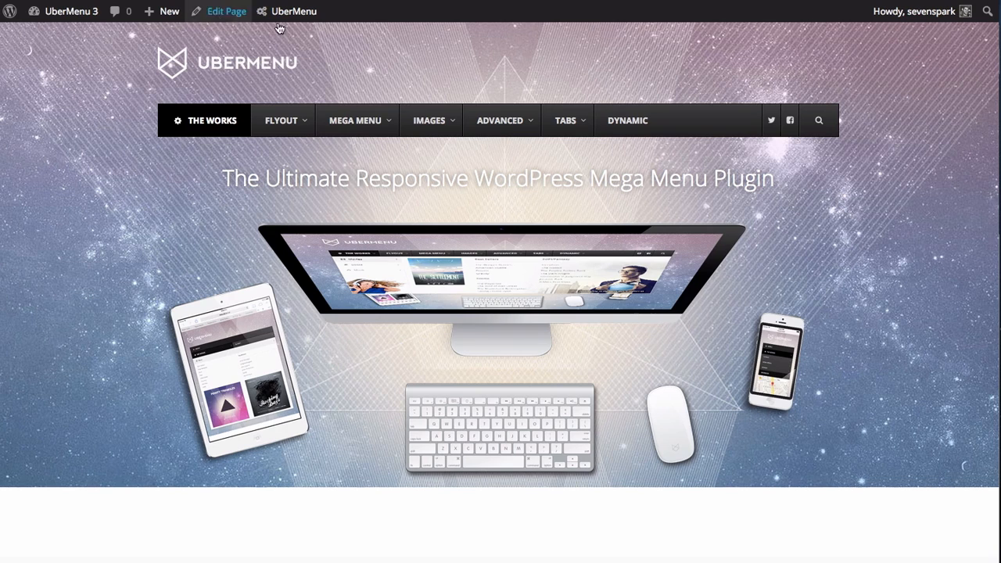
key(super+r)
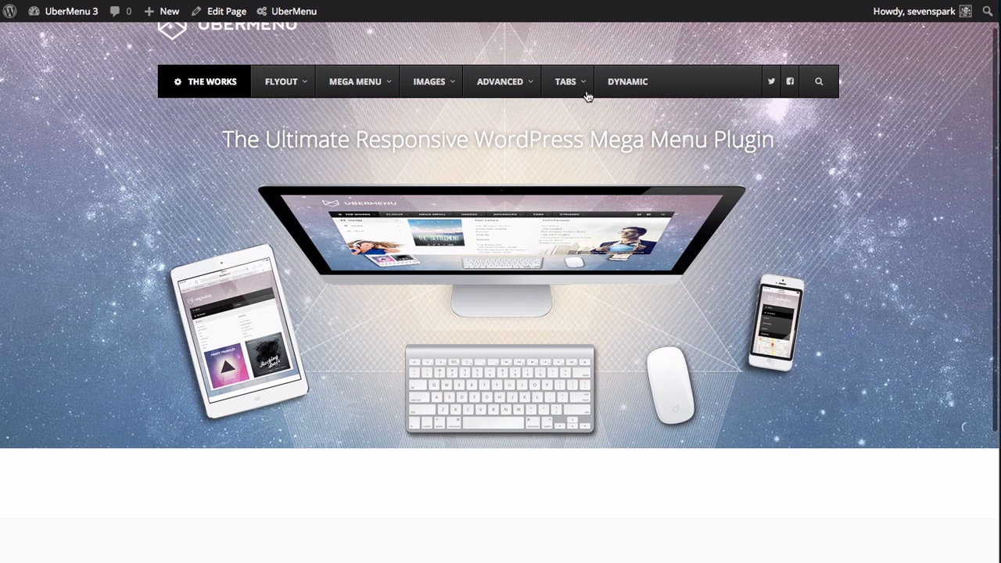
- Compare the Asia, Europe and North America tabs of the site's Tabs submenu with the demo's Tabs submenu
mouse_move(586, 96)
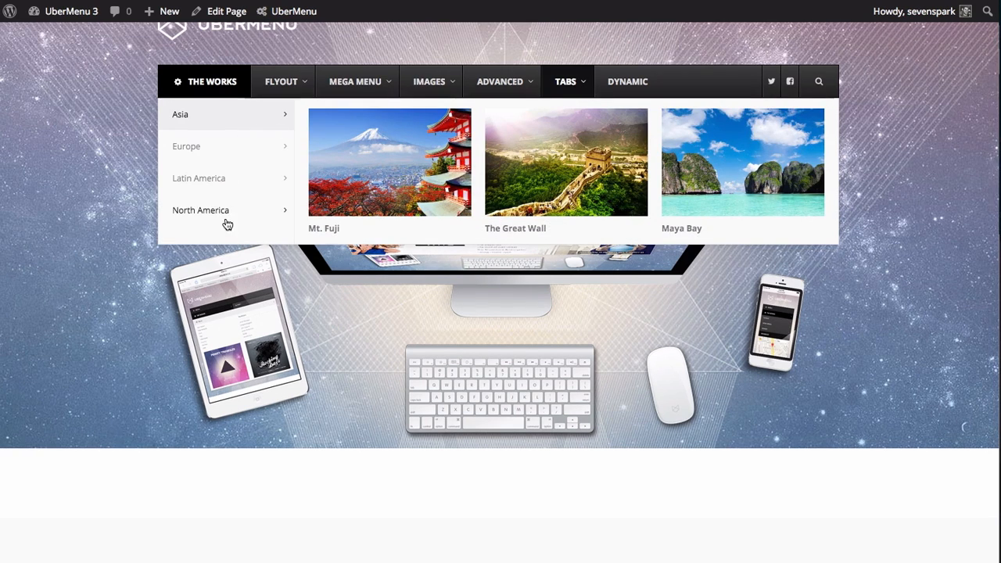
click(226, 147)
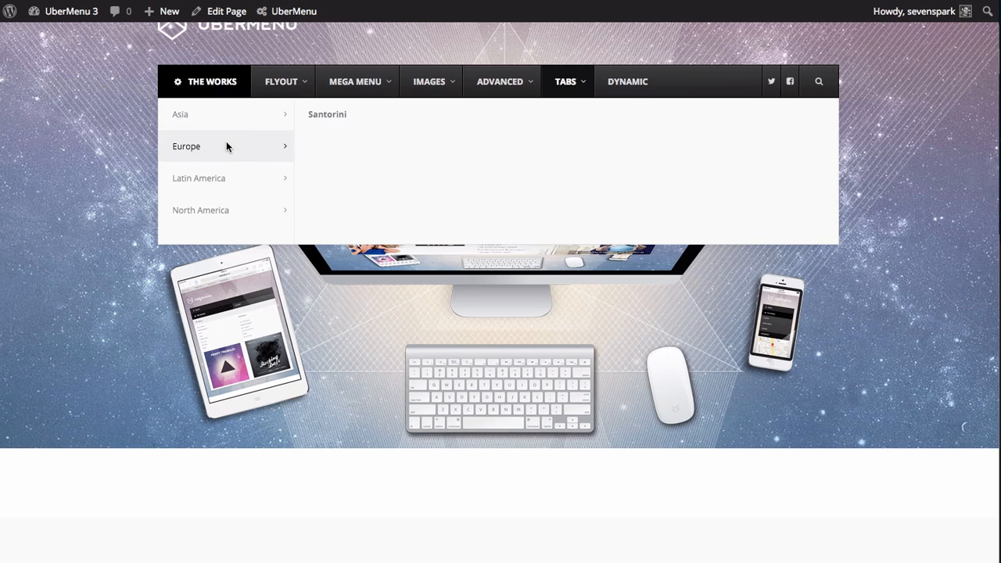
click(235, 115)
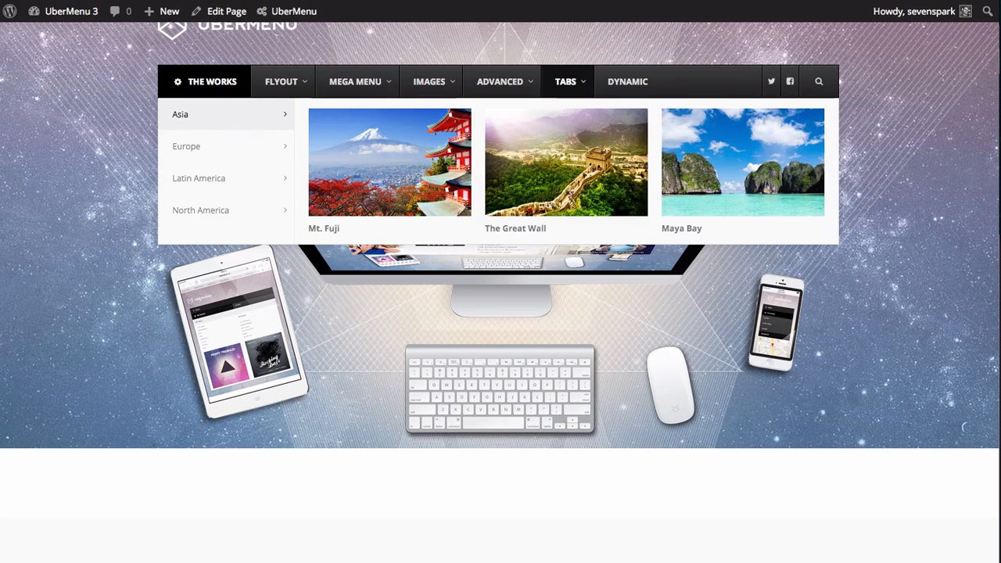
mouse_move(567, 84)
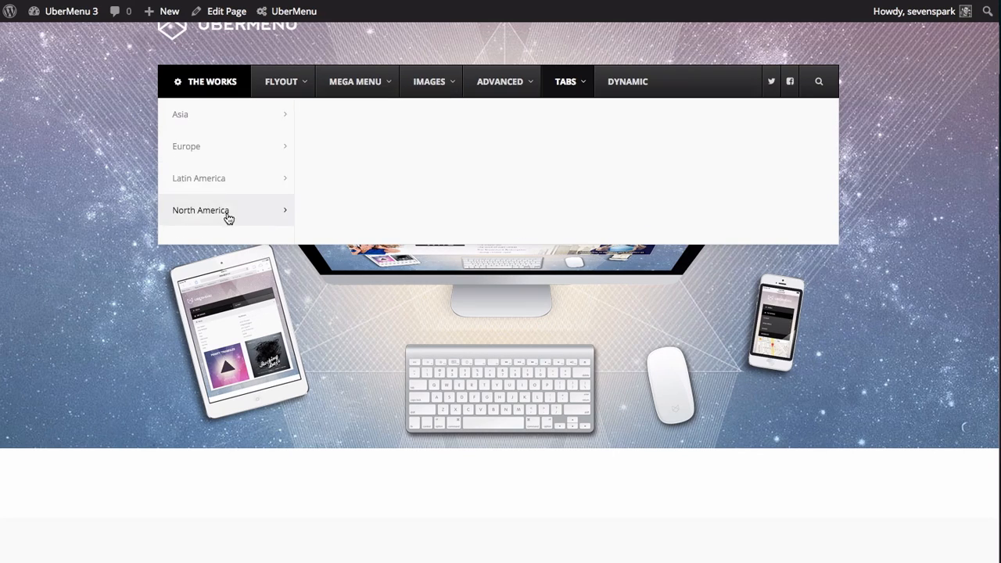
mouse_move(233, 139)
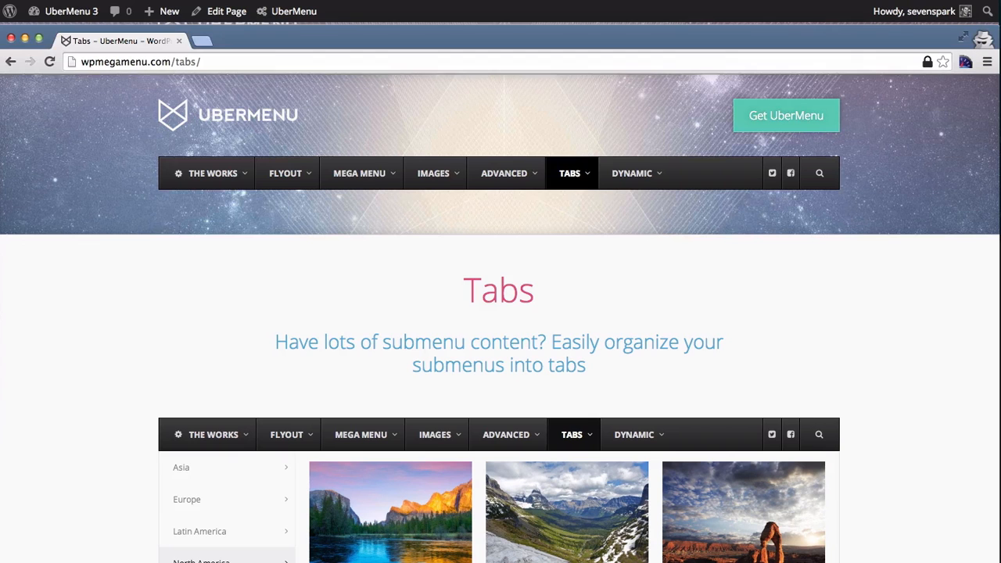
mouse_move(574, 179)
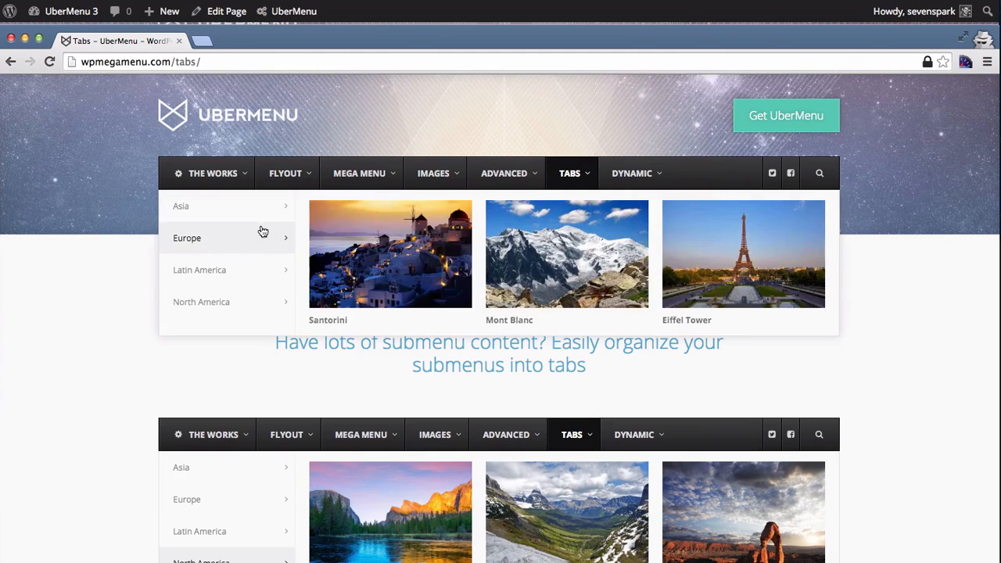
mouse_move(249, 271)
mouse_move(253, 219)
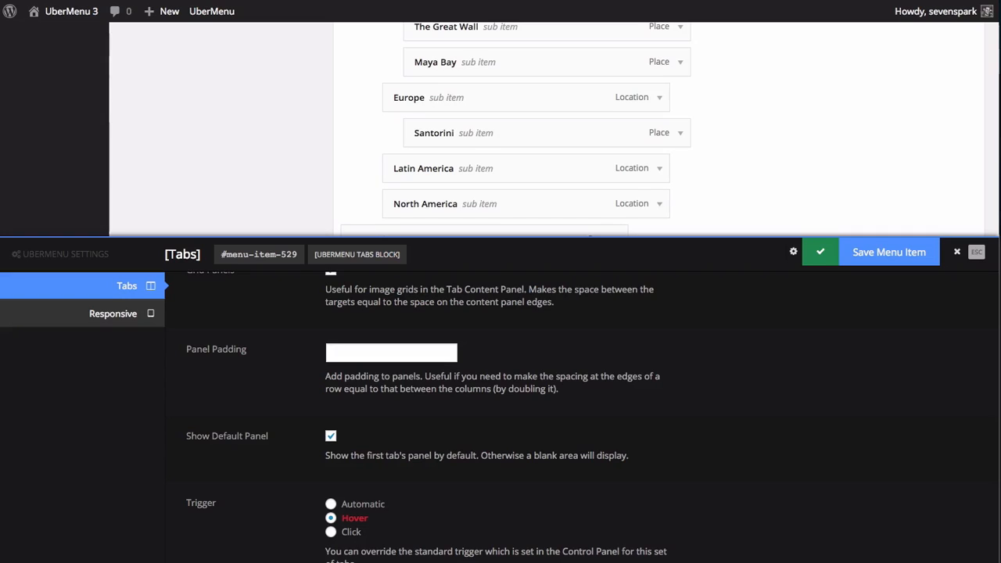
- Close the [Tabs] block's settings and open the UberMenu settings of the Mt. Fuji item under Asia
click(976, 254)
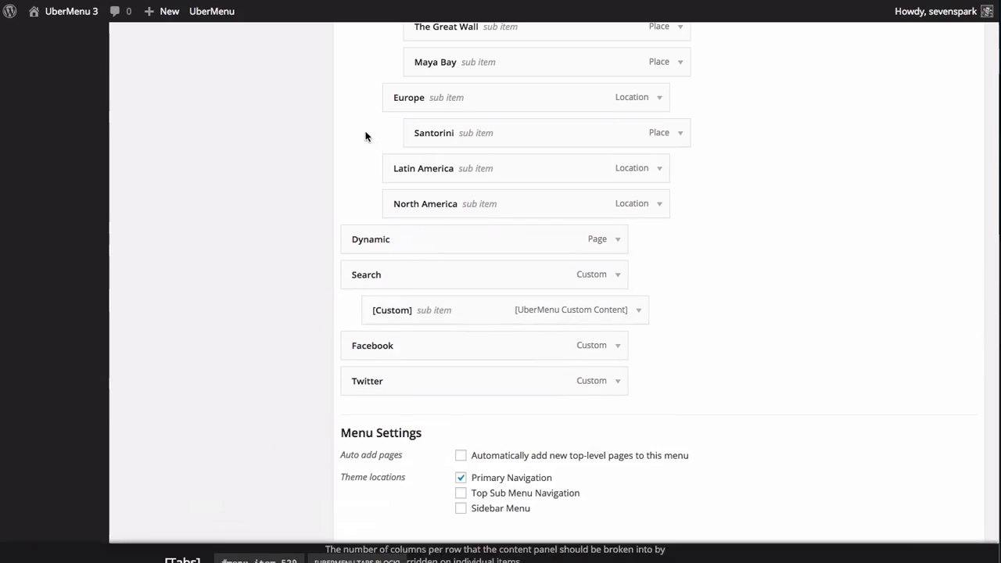
scroll(244, 188, up, 5)
scroll(244, 188, down, 2)
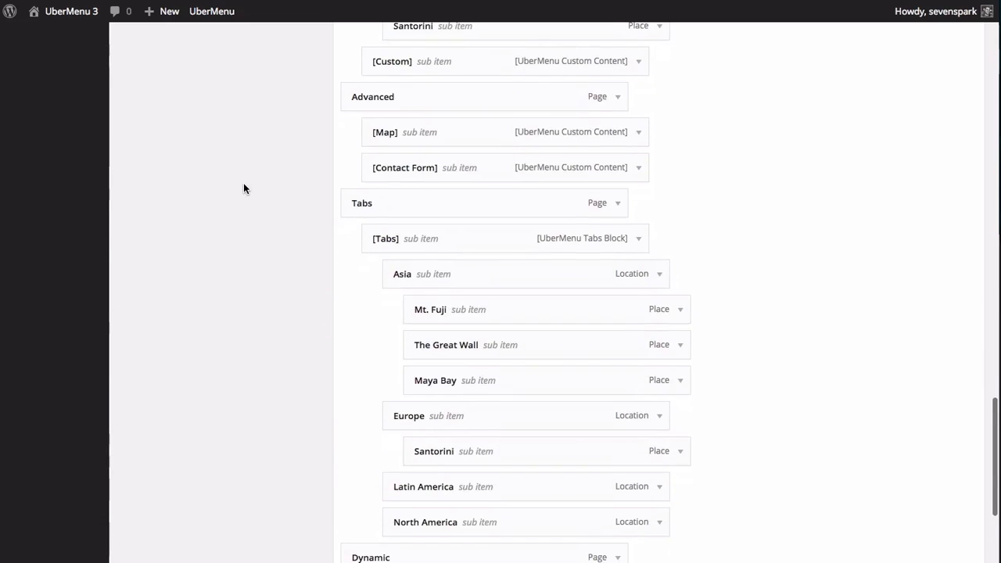
mouse_move(443, 265)
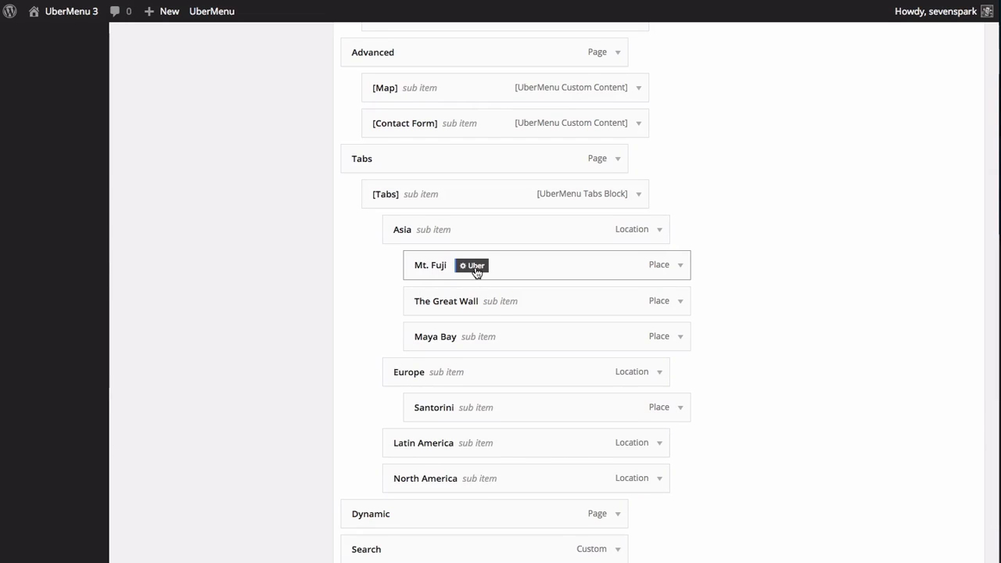
scroll(475, 273, down, 3)
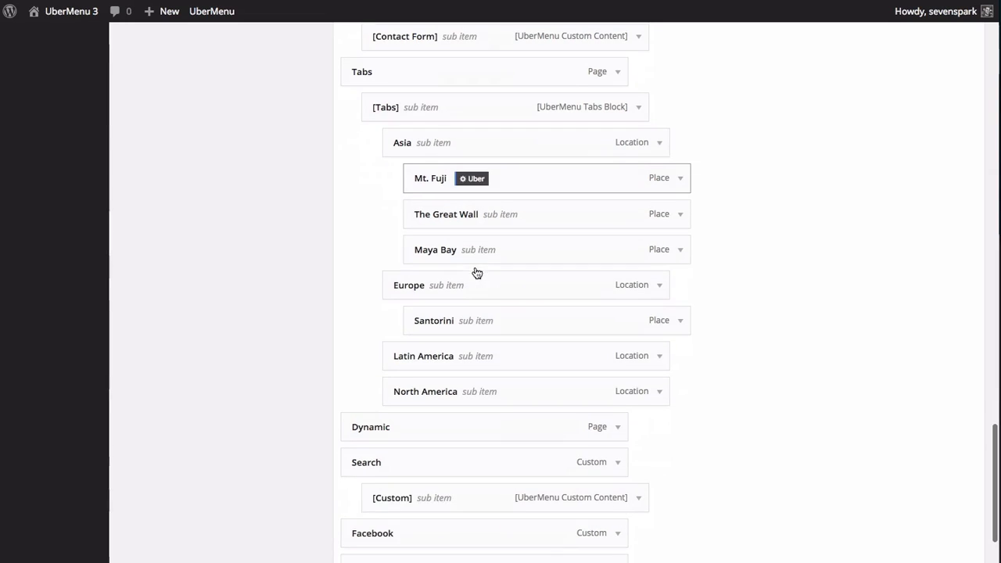
click(474, 179)
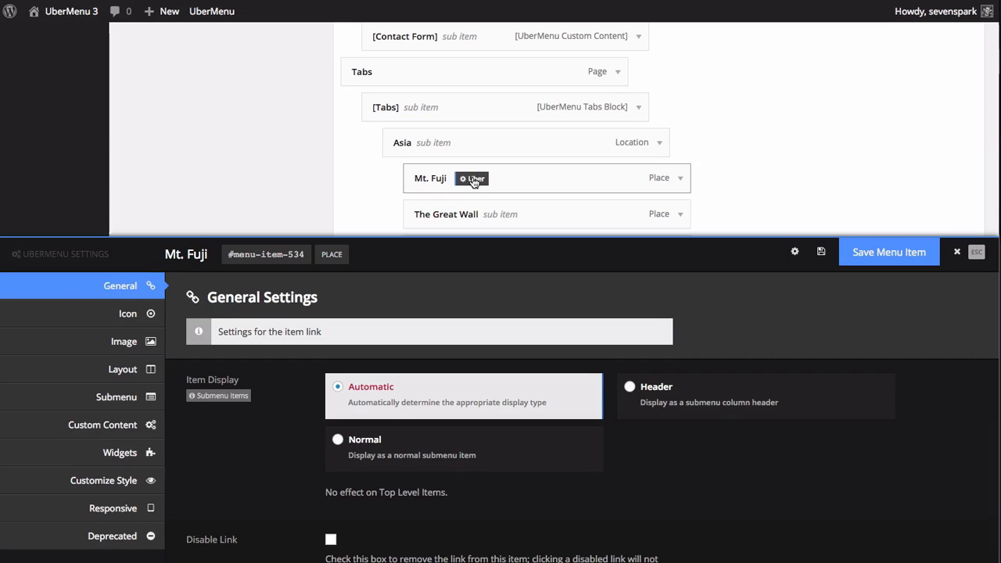
- Set Mt. Fuji's current settings as the menu item defaults, save the item, and check the site's menu
click(795, 253)
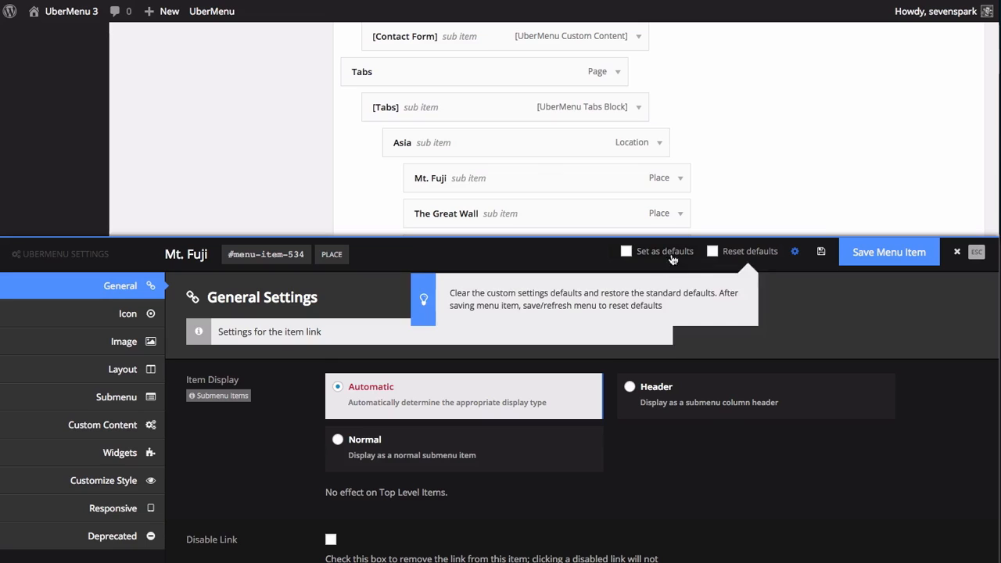
mouse_move(643, 256)
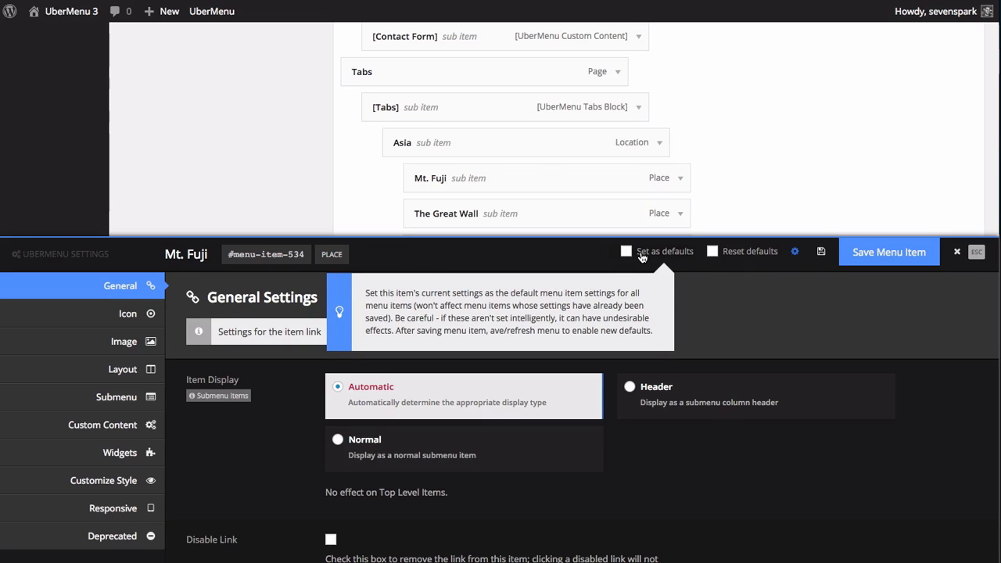
click(642, 258)
click(890, 252)
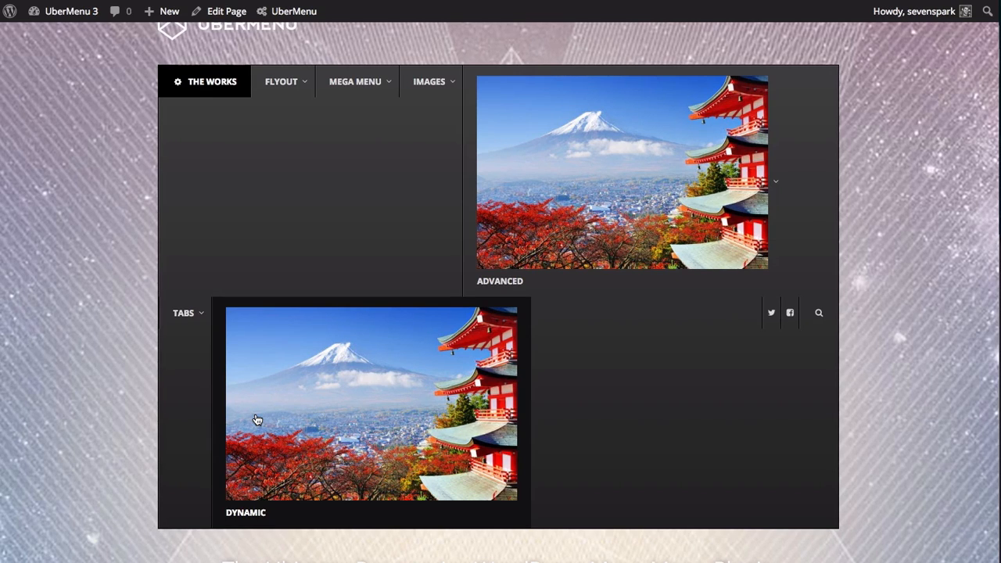
mouse_move(199, 327)
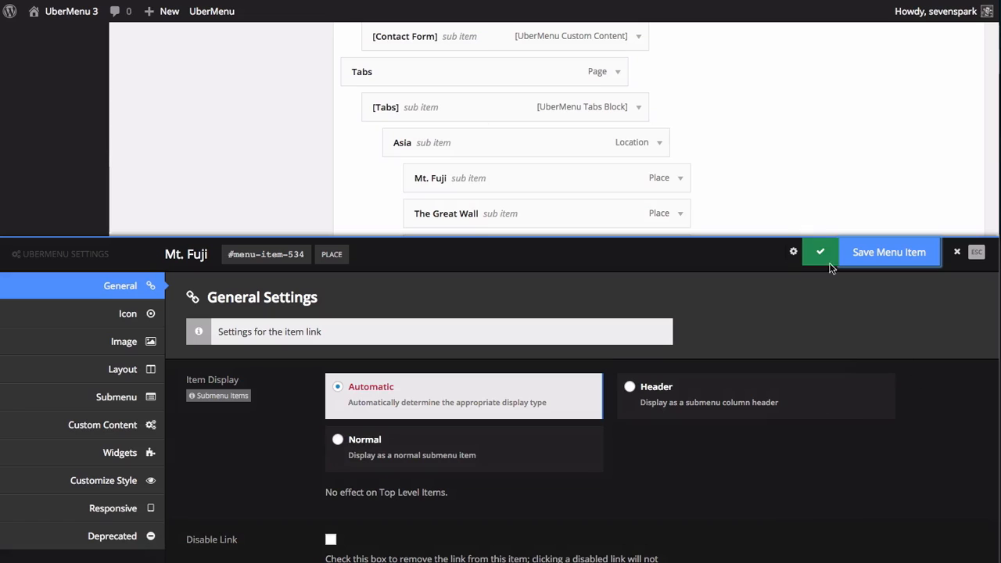
- Reset the custom menu item defaults through Mt. Fuji's settings, save the item, and reload the site
click(796, 247)
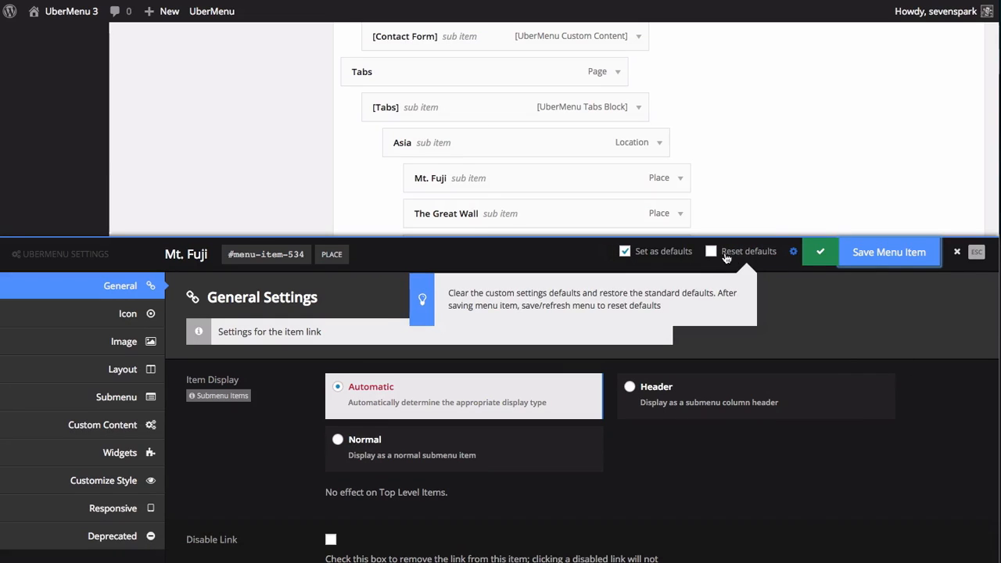
click(747, 253)
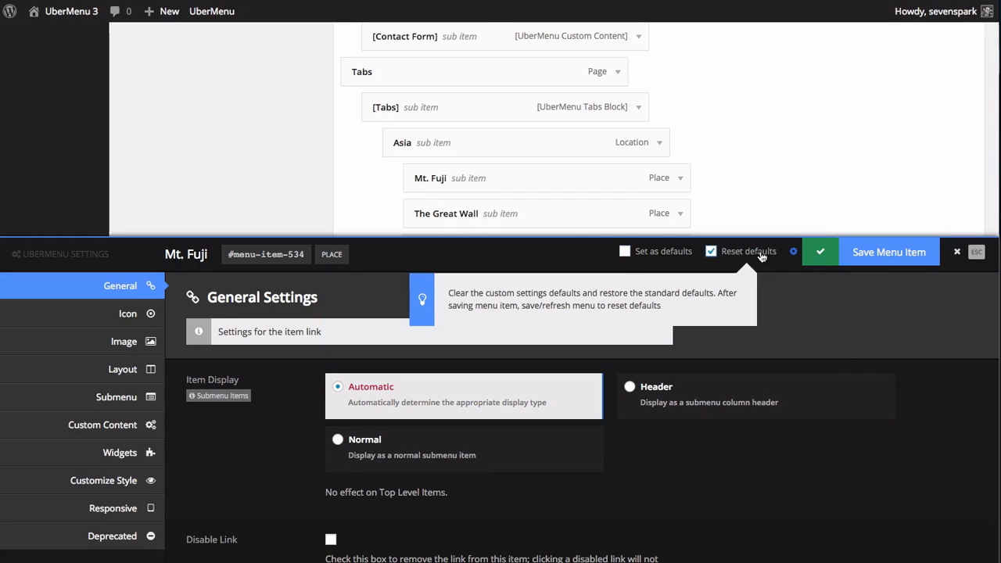
click(884, 252)
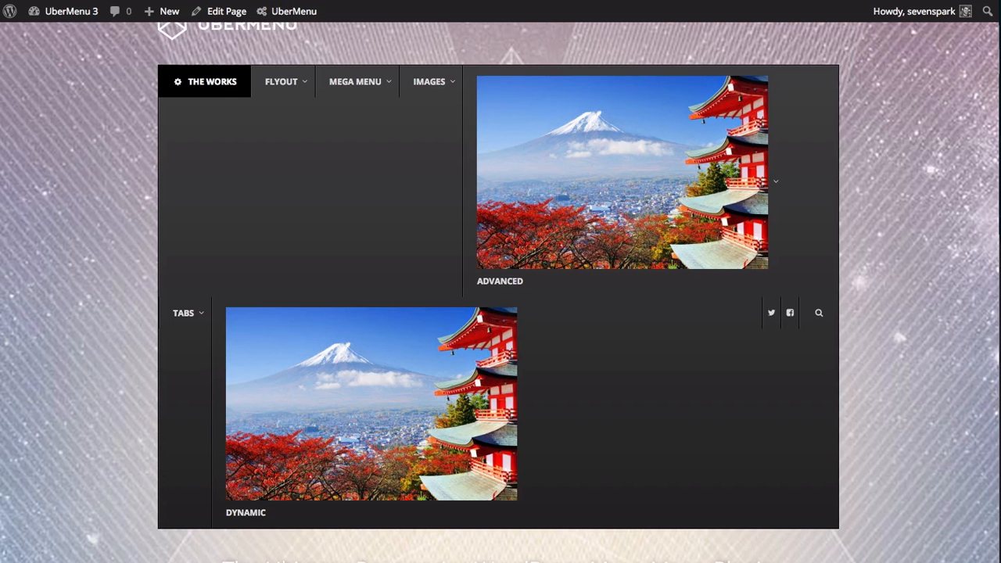
key(super+r)
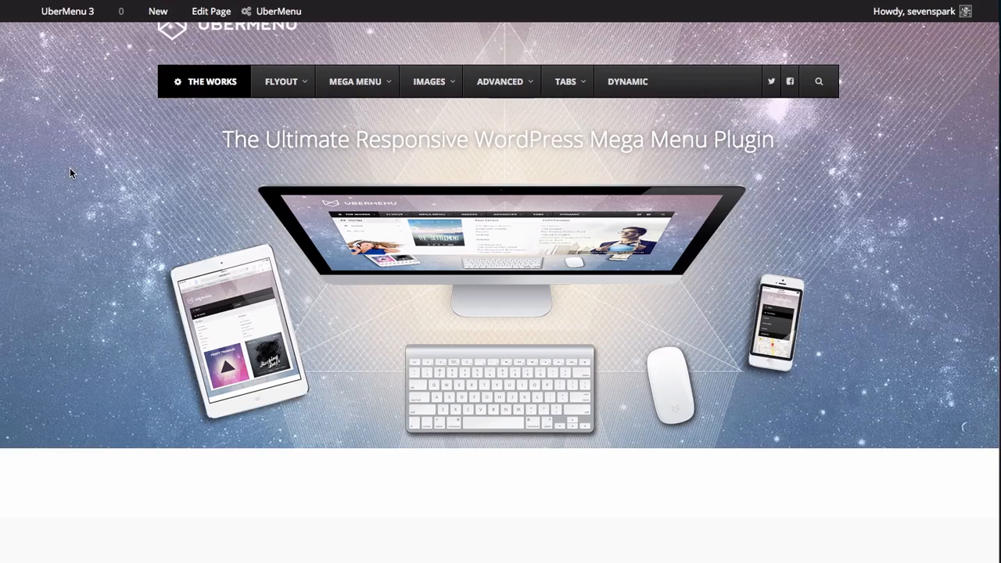
- Check the Tabs submenu's image grid on the reloaded site against the demo's tabs
mouse_move(571, 88)
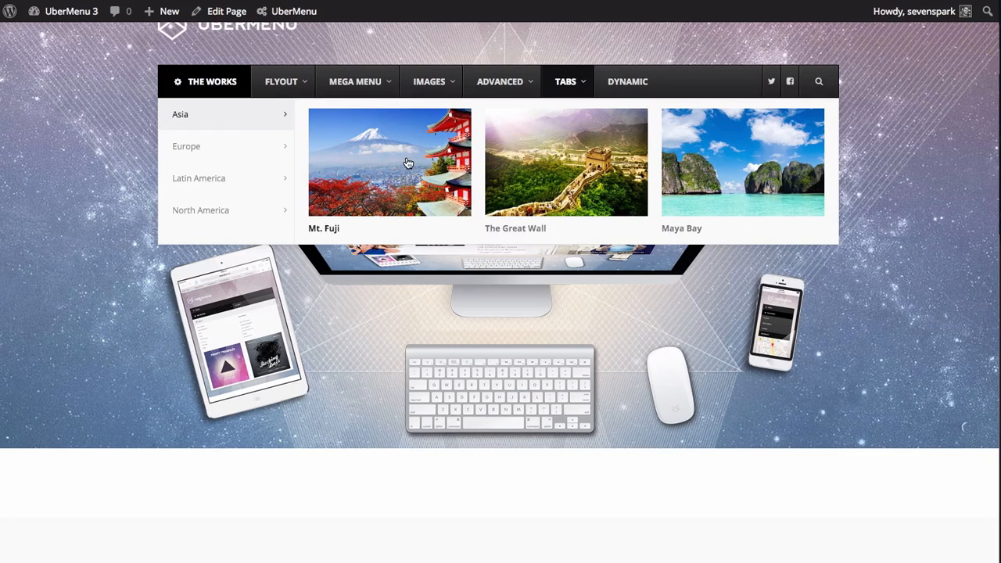
mouse_move(275, 159)
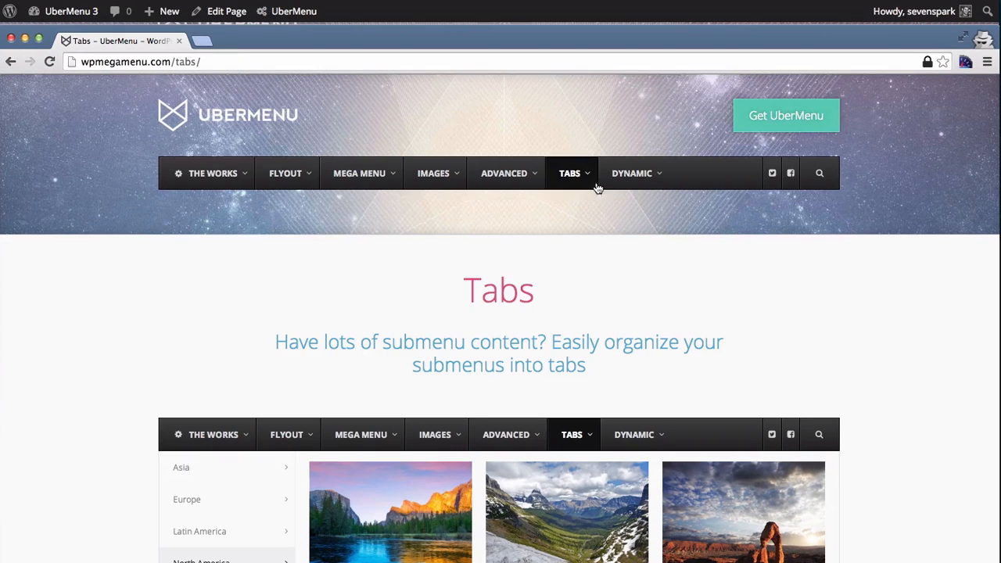
mouse_move(577, 166)
mouse_move(248, 250)
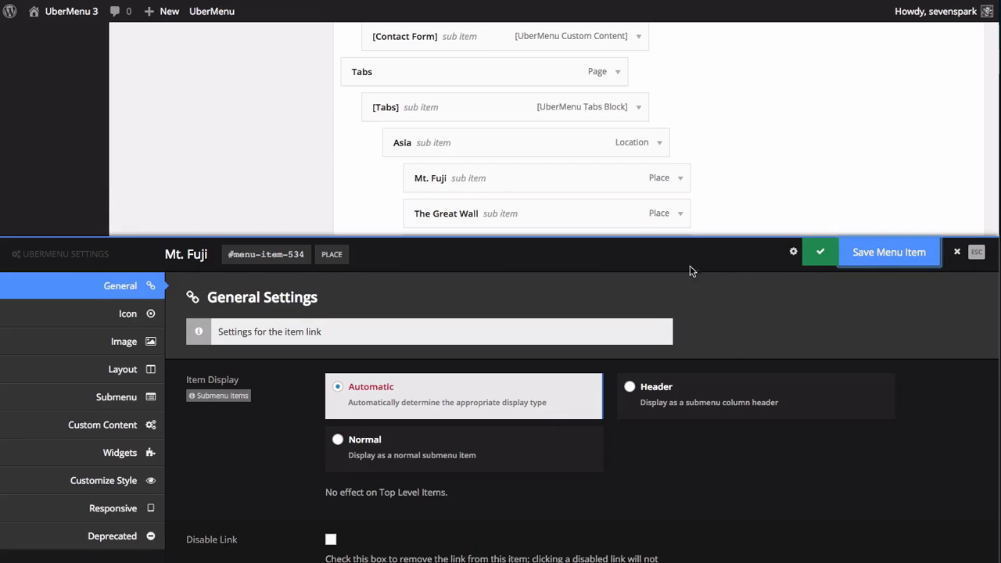
- Mark Mt. Fuji's settings as the defaults once more, save the menu item, and close its settings
click(819, 252)
click(722, 252)
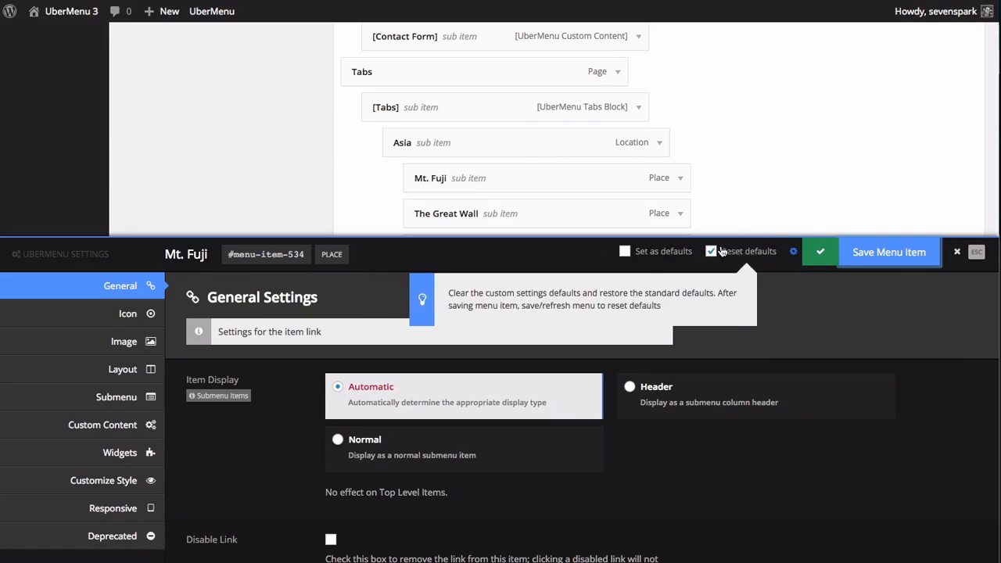
click(666, 255)
click(890, 252)
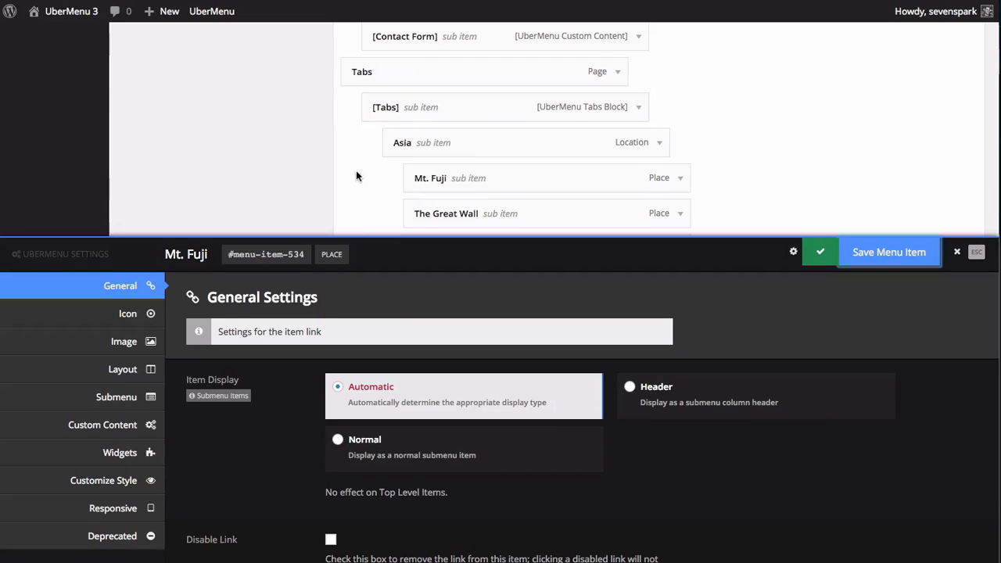
scroll(399, 125, down, 3)
scroll(399, 125, up, 5)
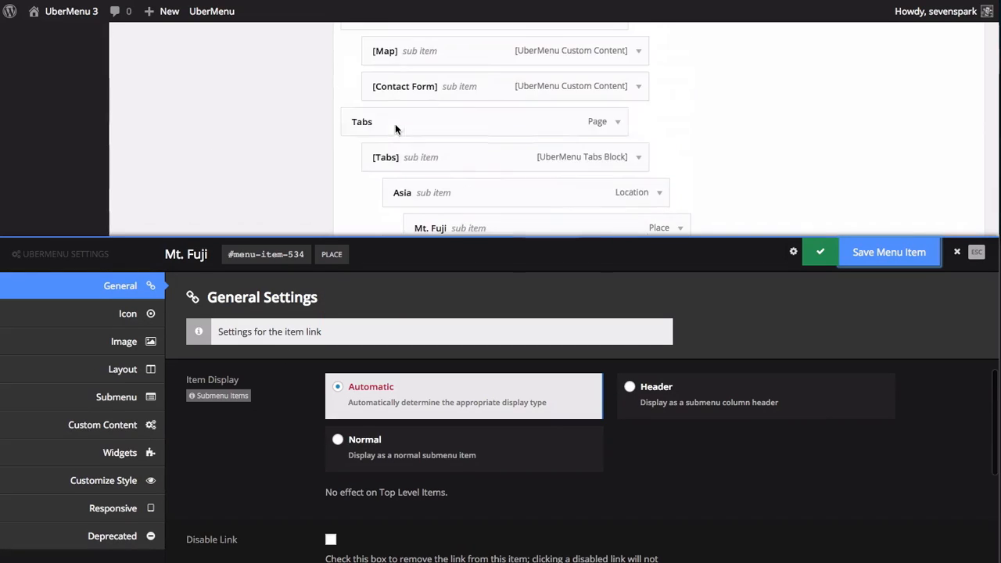
click(957, 252)
- Check the demo's Tabs submenu and add the places Mont Blanc and Eiffel Tower to the Demo Recreation menu
scroll(108, 242, up, 10)
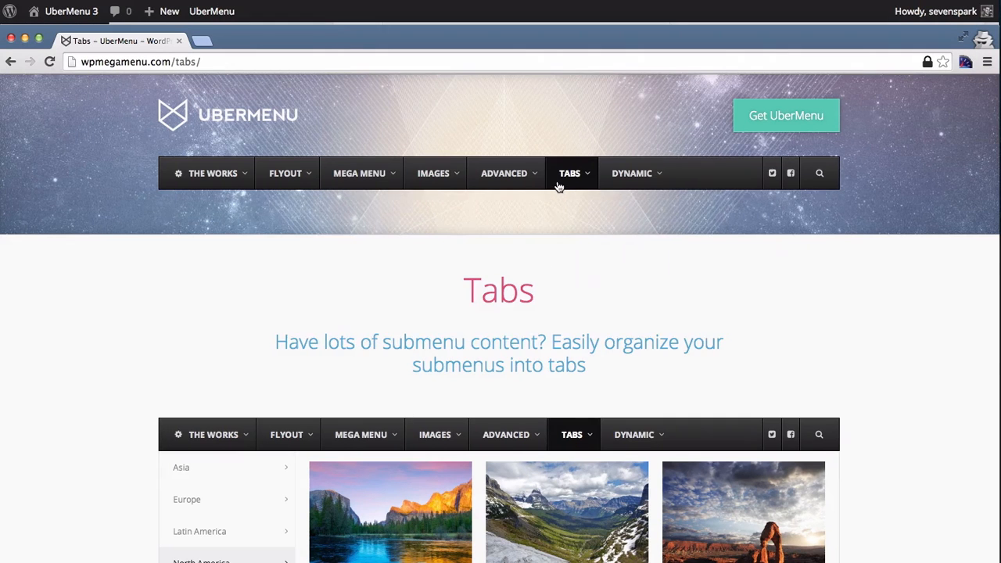
mouse_move(556, 185)
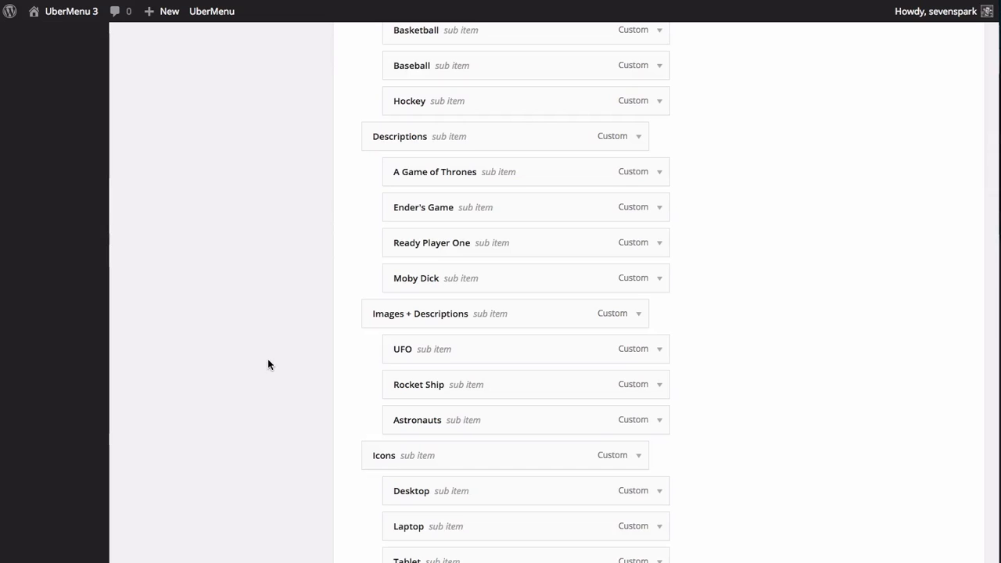
scroll(267, 358, up, 10)
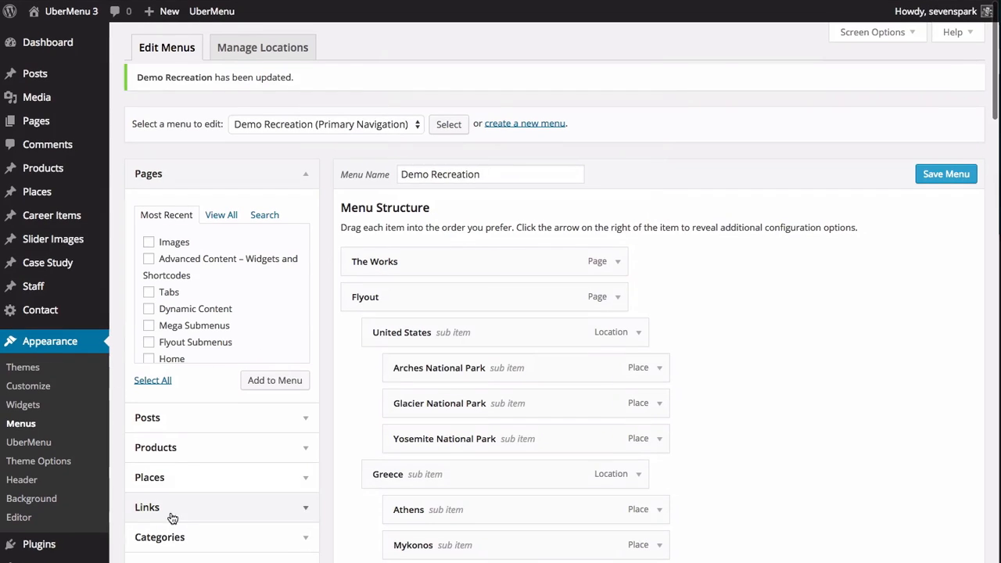
click(204, 482)
click(214, 310)
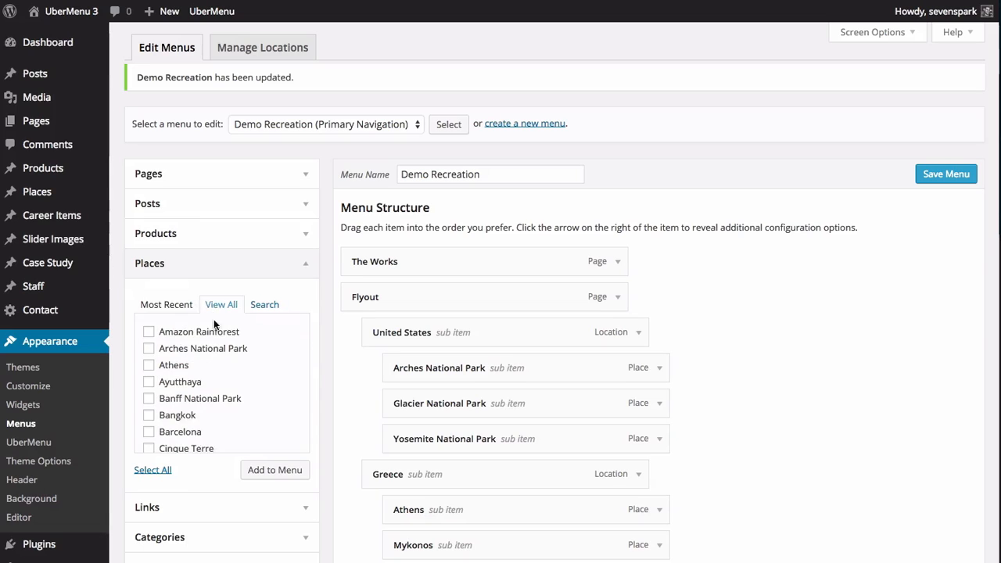
scroll(207, 373, down, 5)
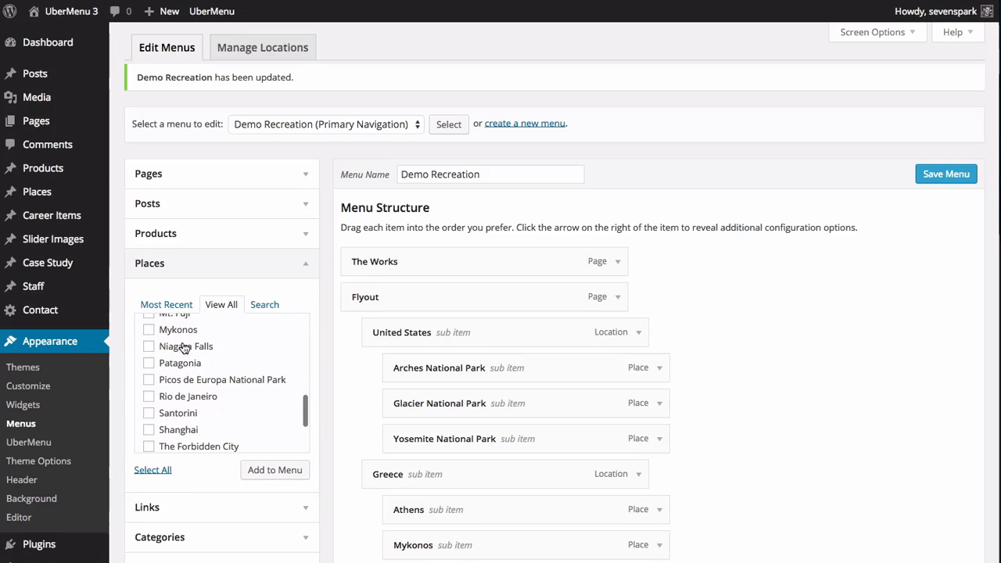
scroll(184, 348, up, 2)
click(194, 335)
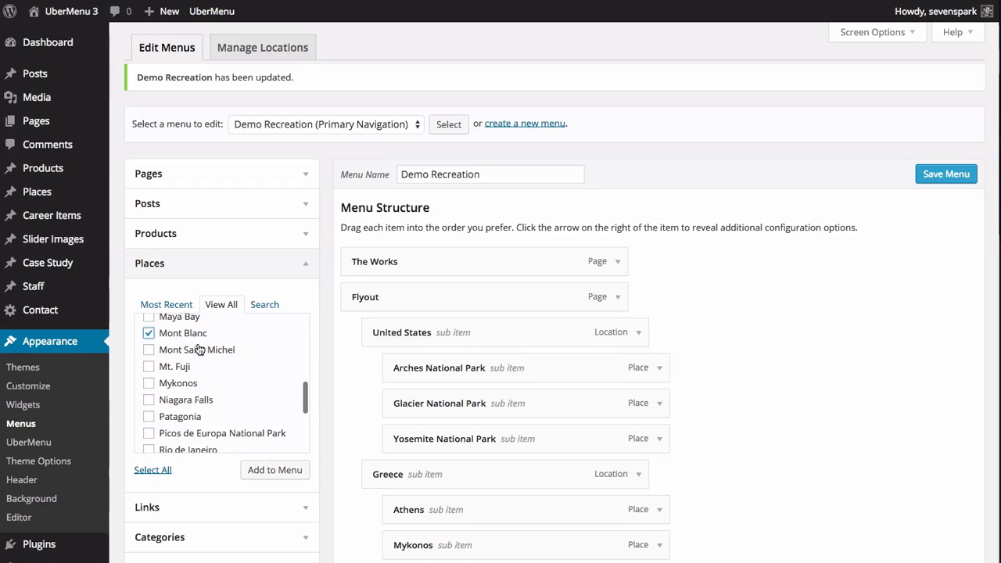
scroll(204, 401, up, 3)
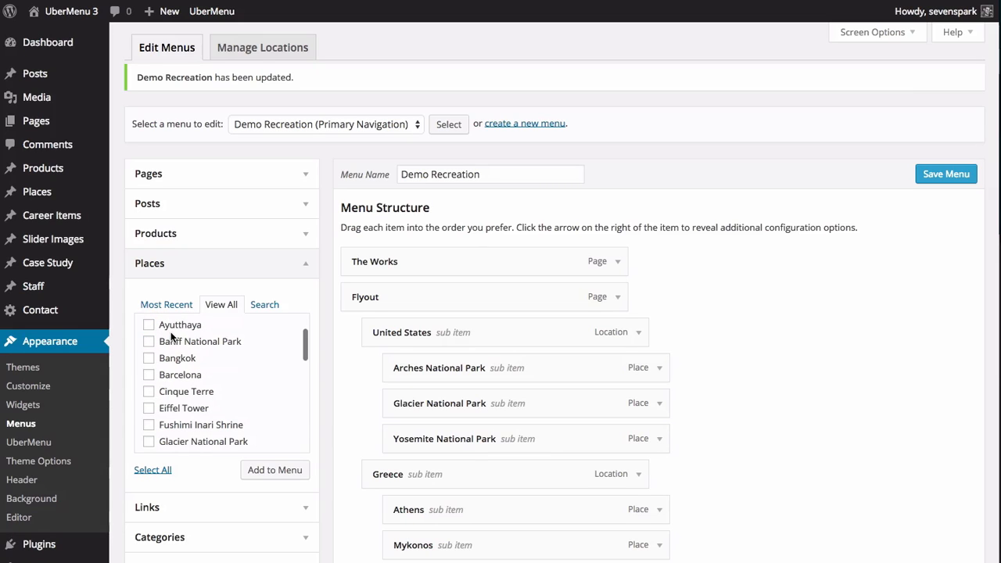
click(185, 407)
click(278, 473)
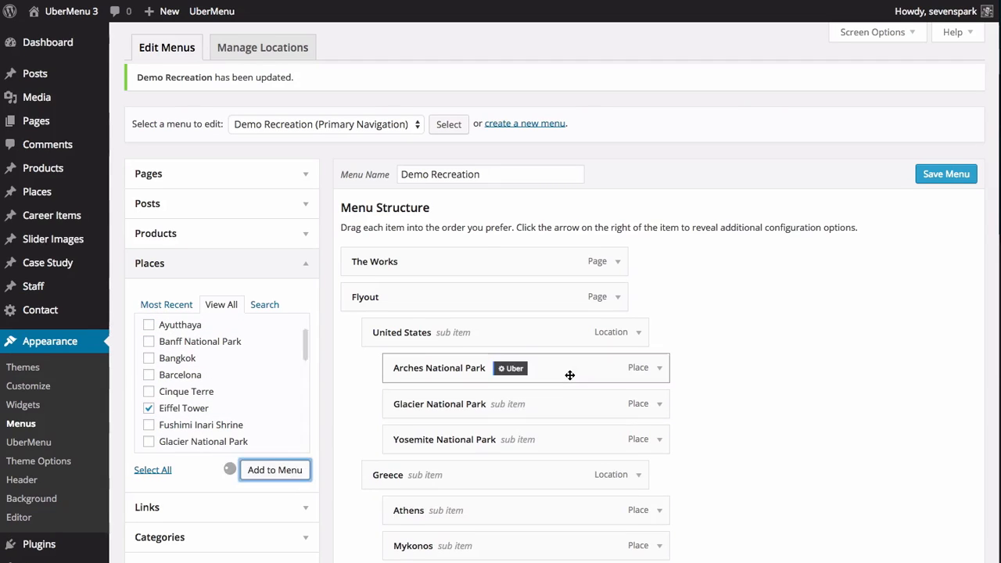
scroll(570, 375, down, 15)
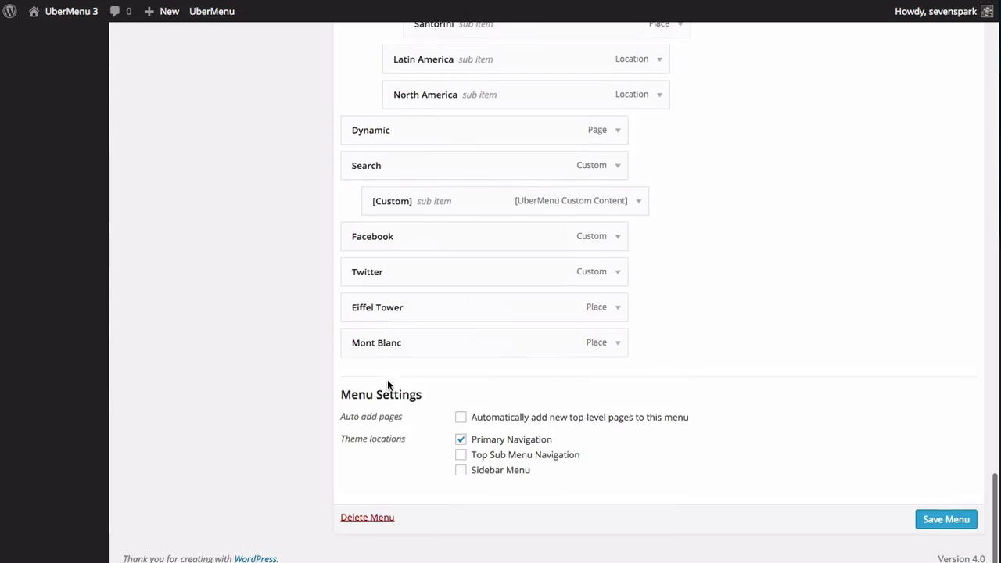
- Nest Eiffel Tower and Mont Blanc under Europe, with Mont Blanc directly after Santorini, and save the menu
scroll(387, 381, up, 2)
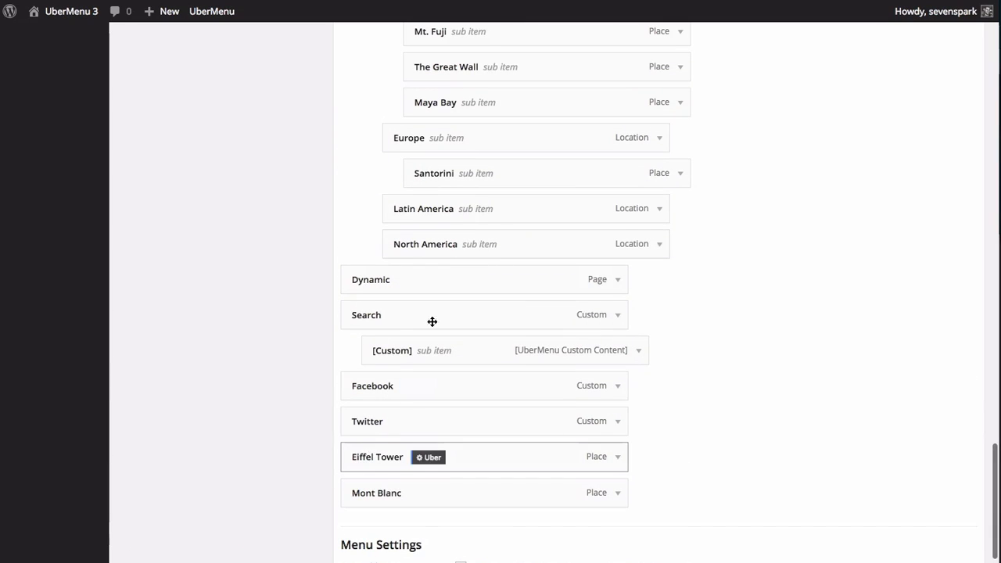
drag(432, 321, 429, 218)
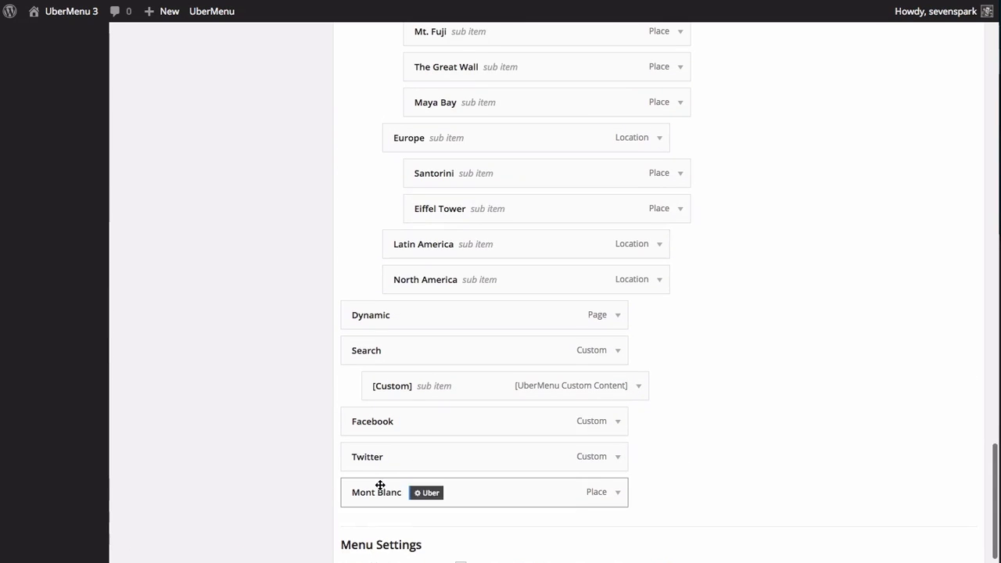
drag(380, 486, 436, 208)
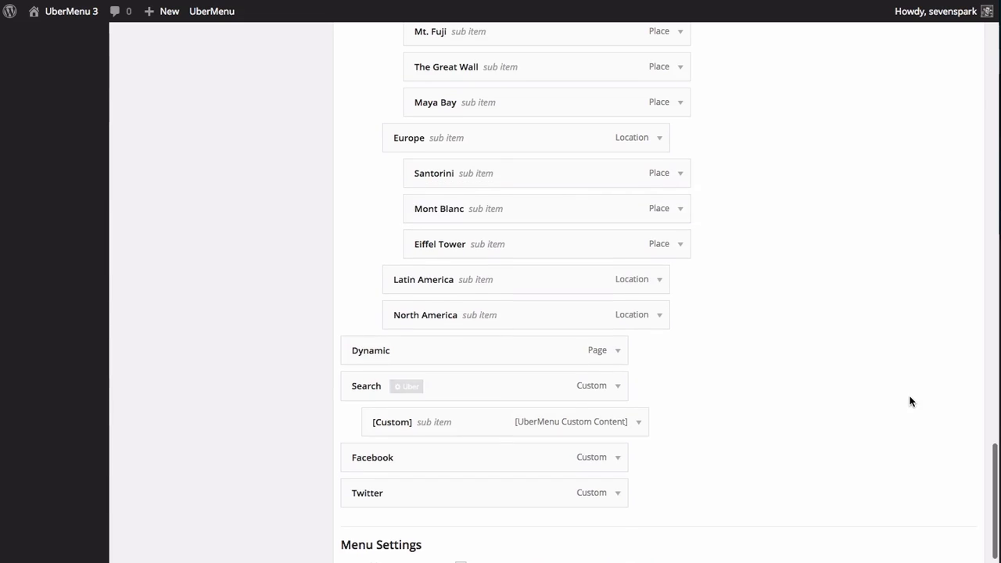
scroll(910, 401, up, 20)
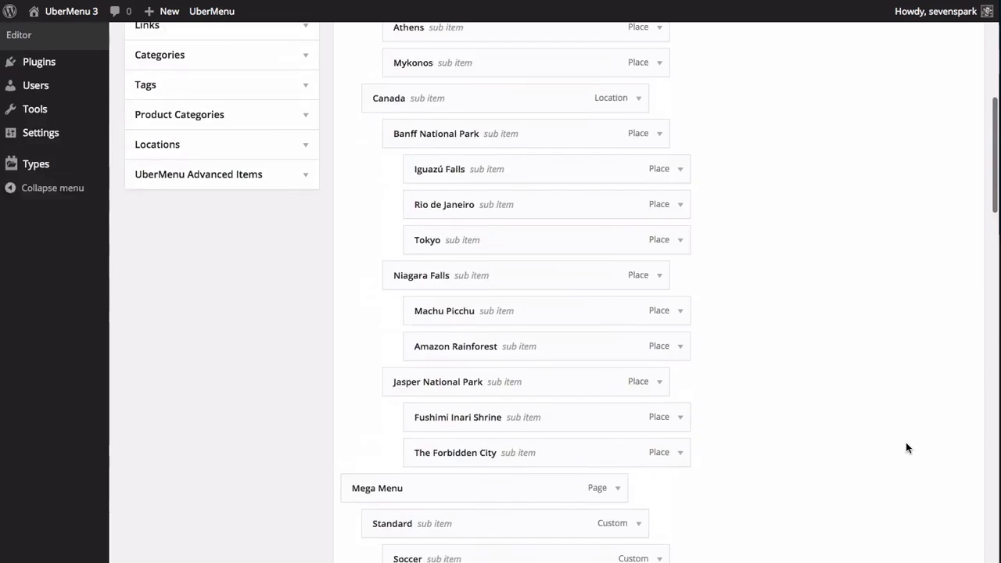
scroll(906, 448, up, 10)
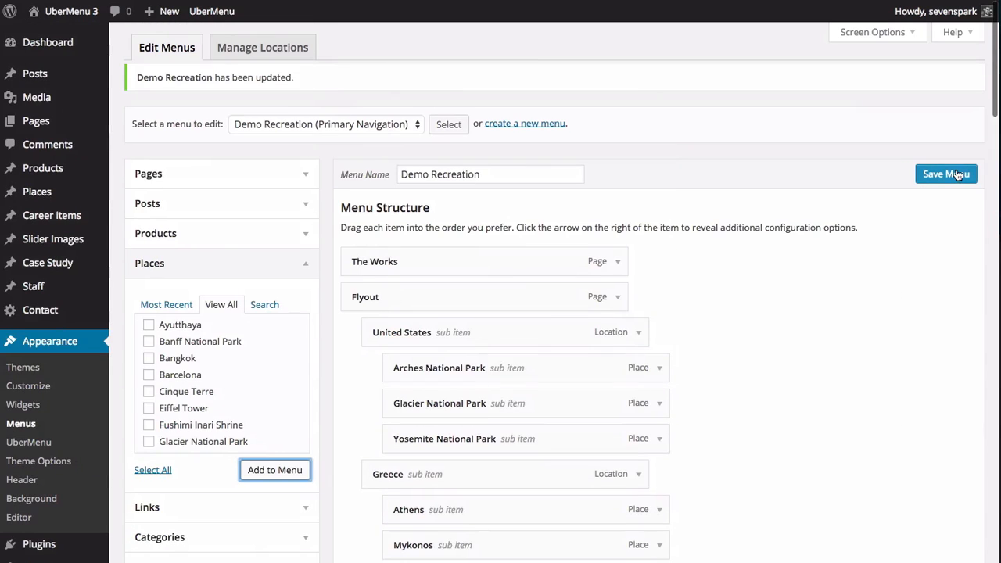
click(959, 174)
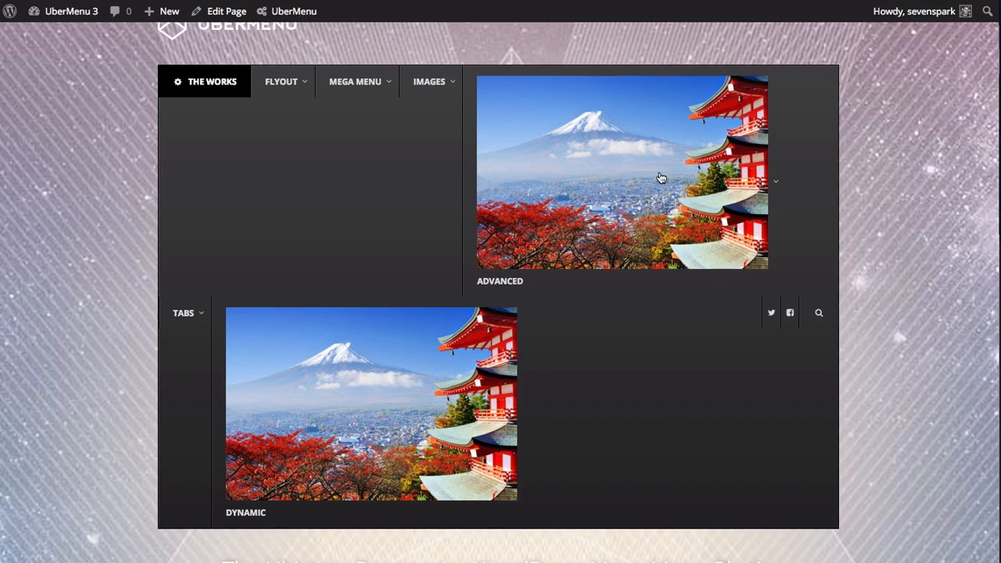
- Check the place images in the site's Europe tab and review Mont Blanc's image and layout settings
mouse_move(180, 320)
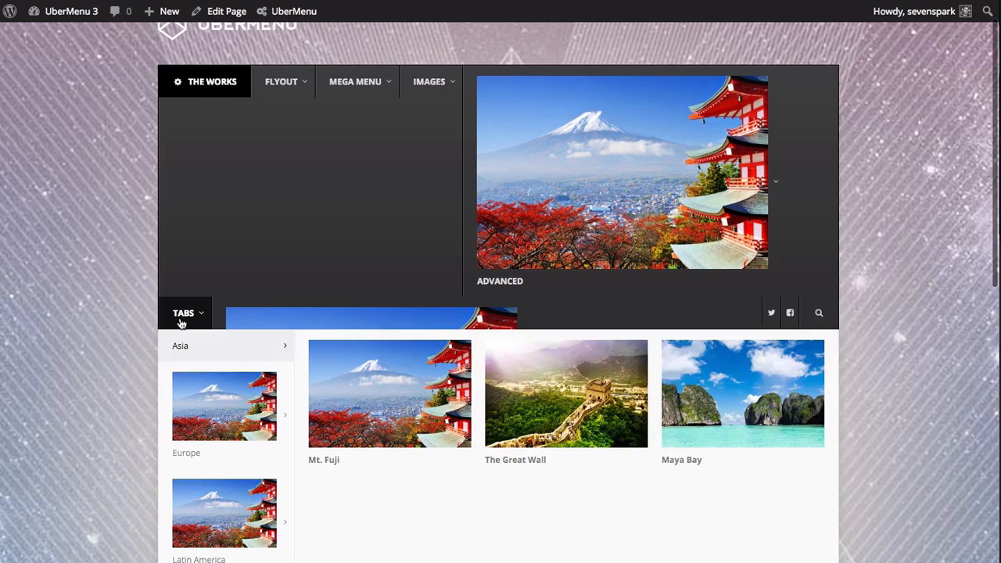
mouse_move(201, 450)
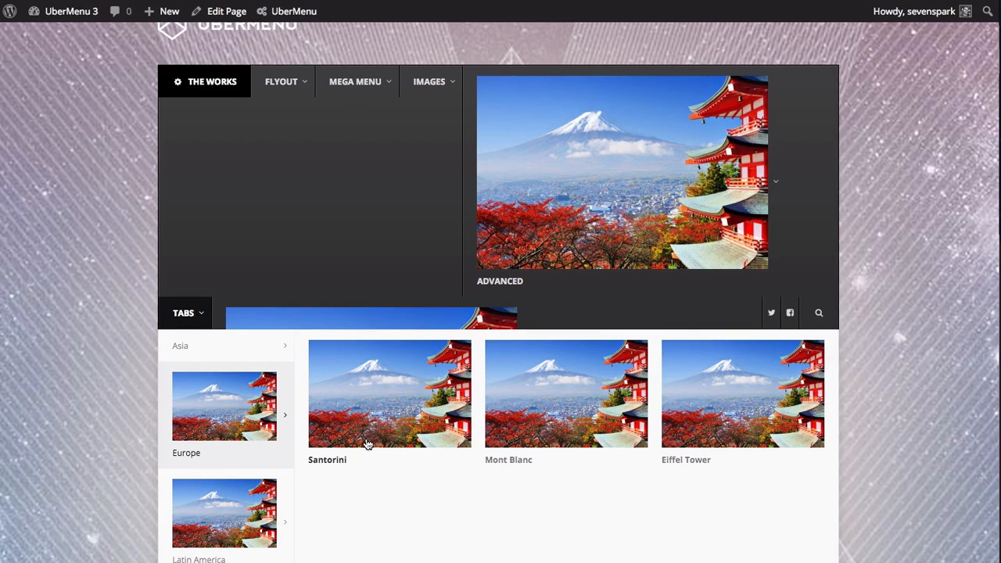
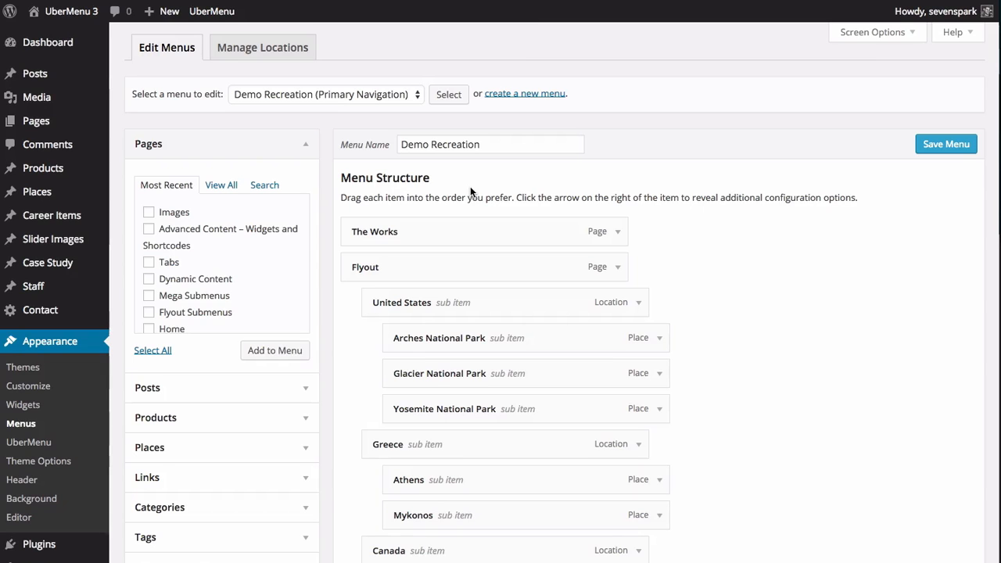
scroll(569, 277, down, 7)
scroll(430, 290, down, 15)
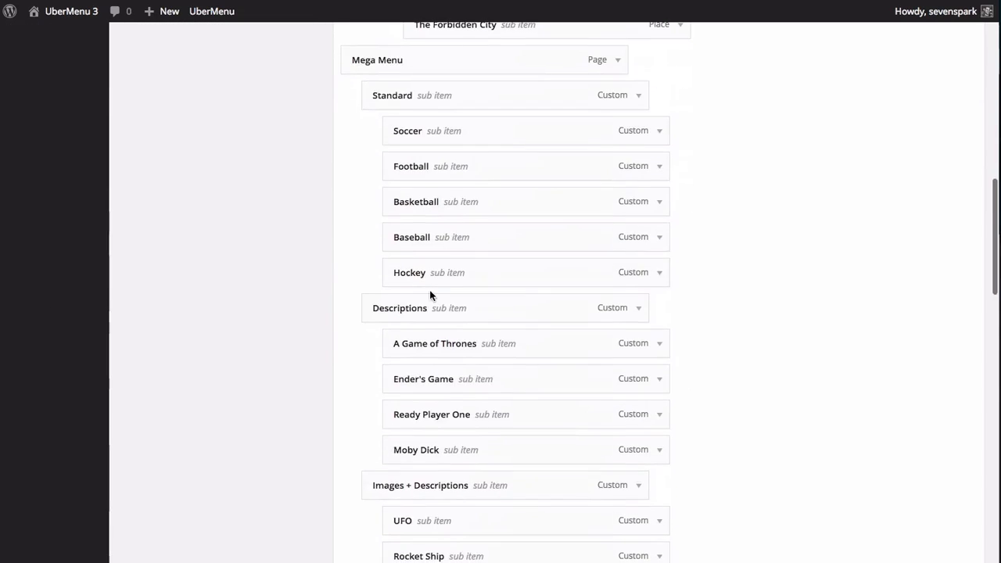
scroll(423, 292, up, 4)
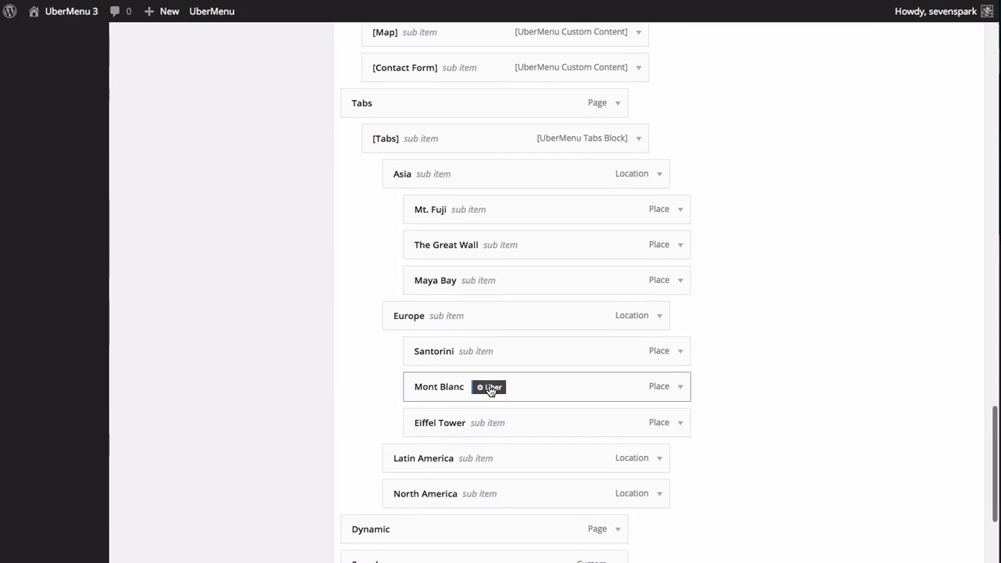
click(489, 387)
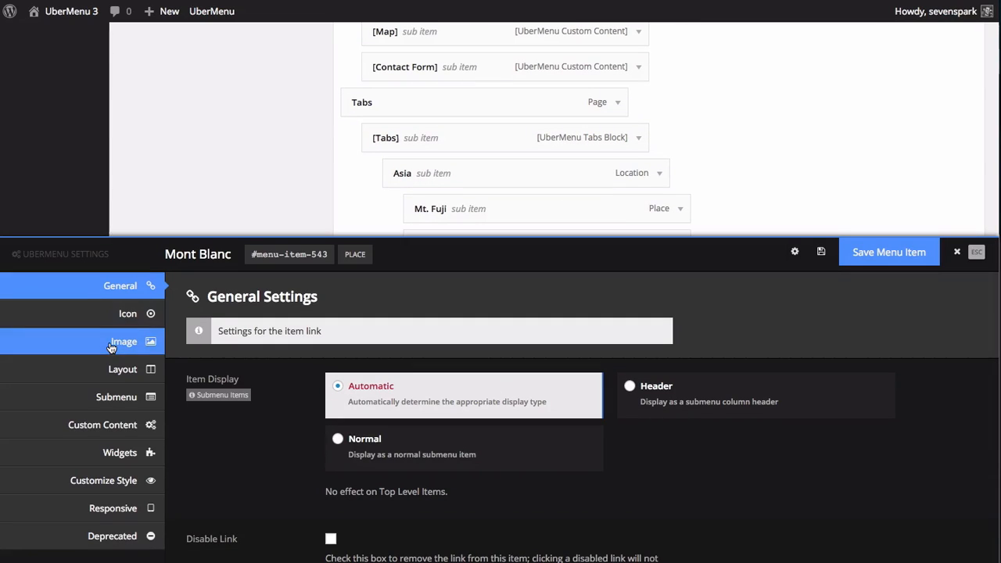
click(126, 342)
scroll(325, 392, down, 3)
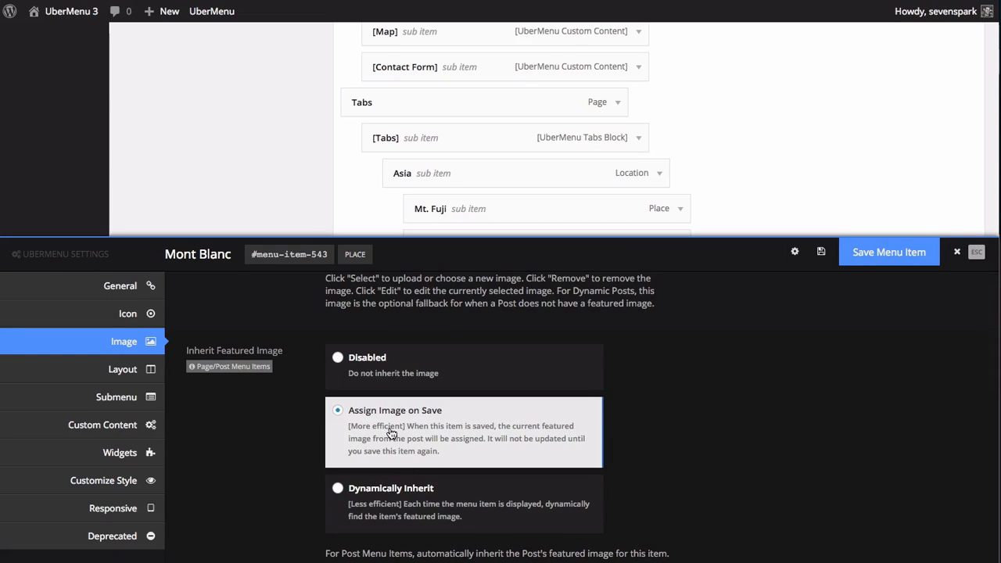
scroll(469, 125, up, 1)
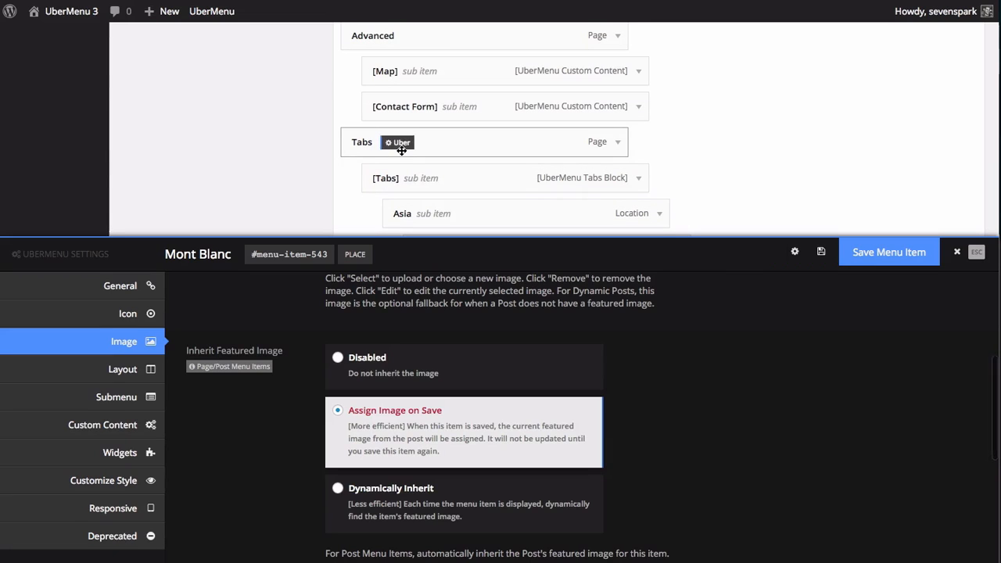
click(117, 372)
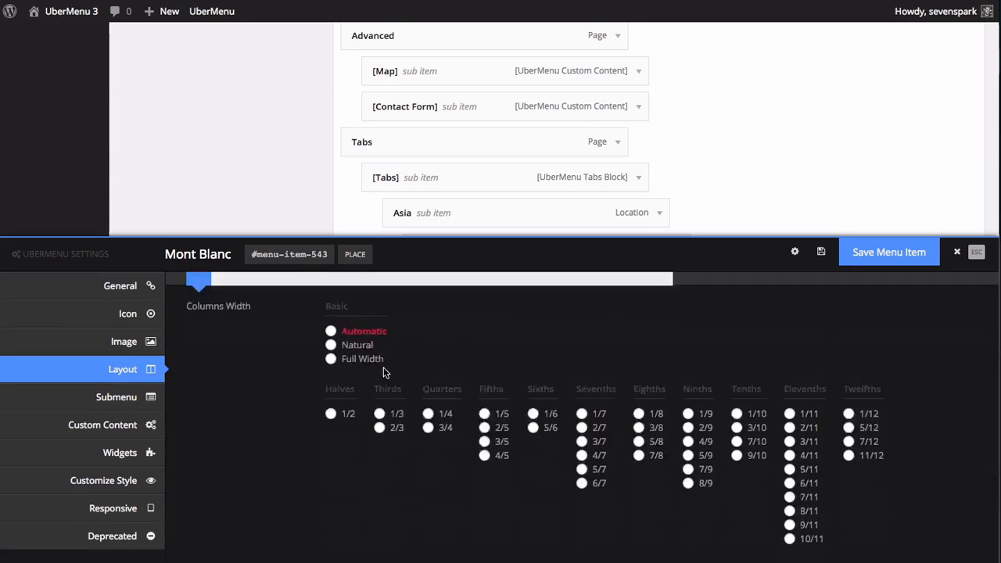
scroll(423, 367, down, 6)
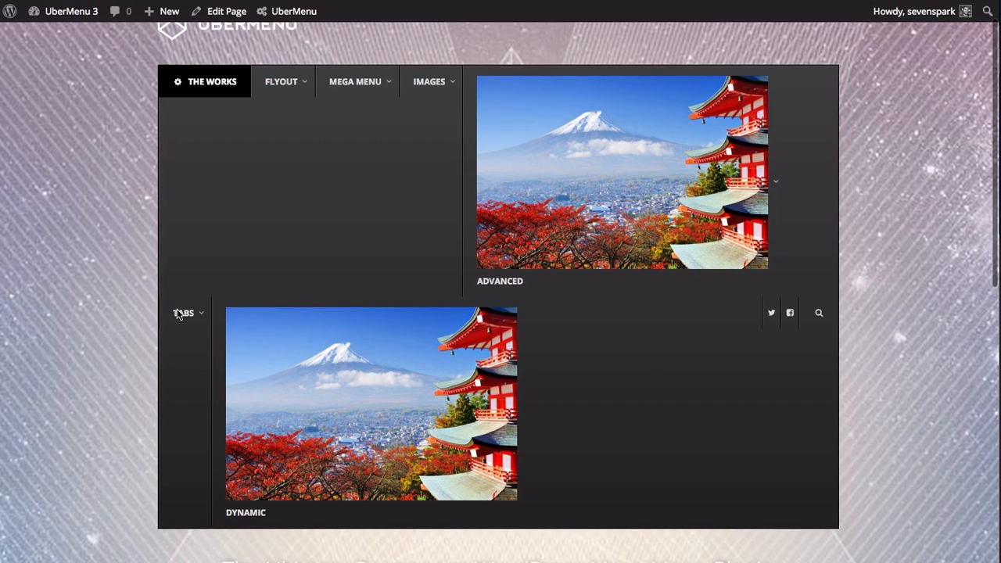
mouse_move(182, 315)
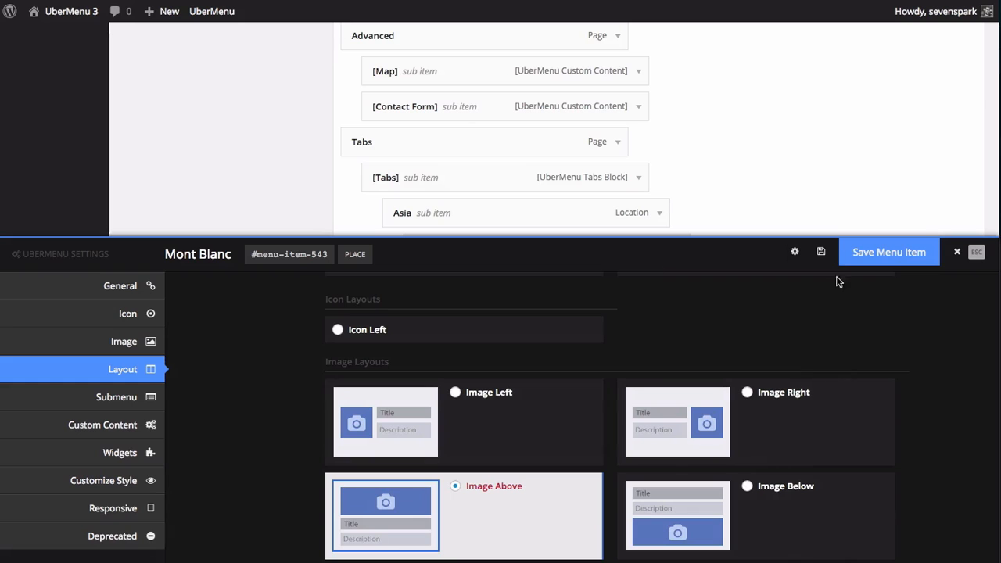
- Save the Mont Blanc menu item to assign its featured image, and check the Europe tab on the site
click(877, 252)
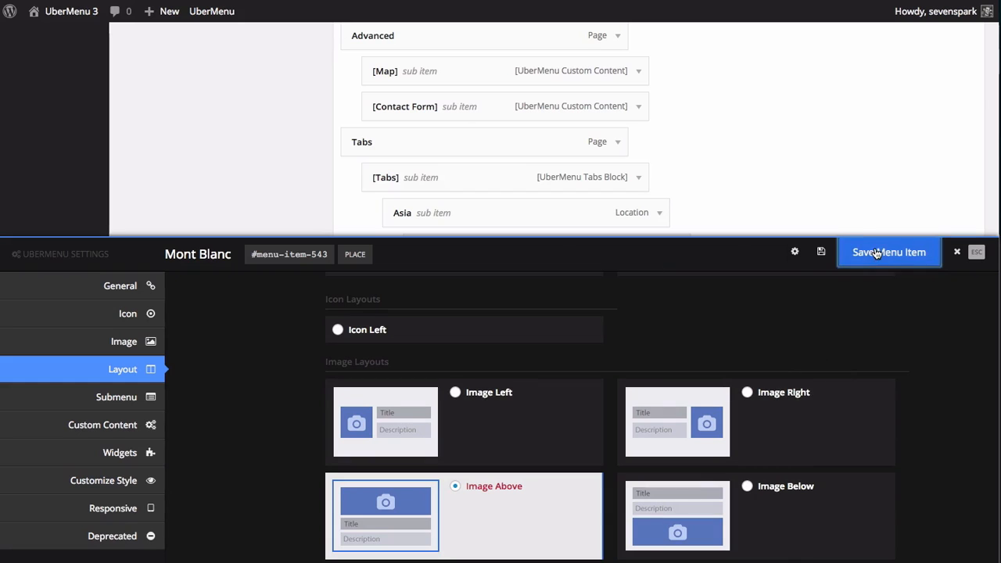
click(89, 342)
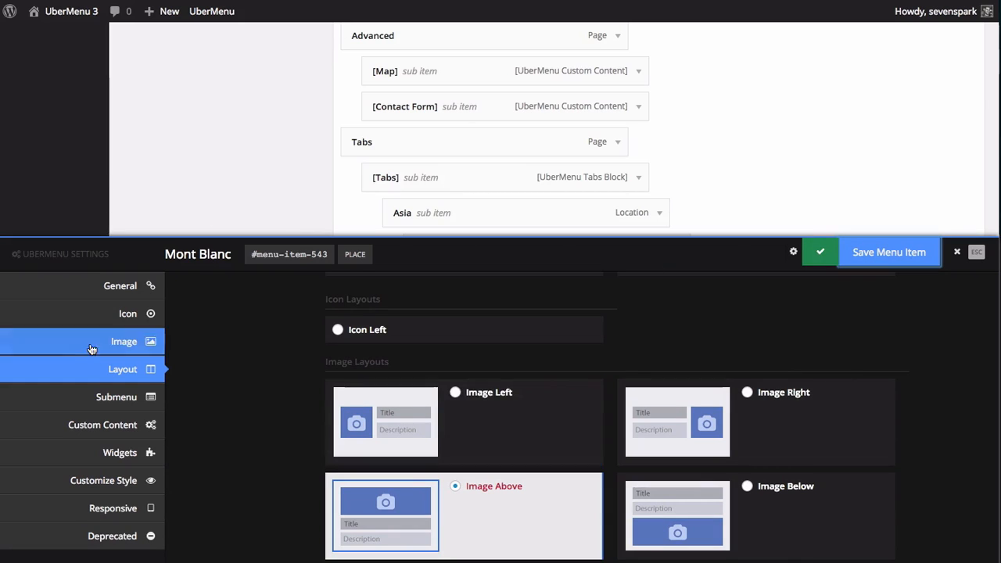
scroll(328, 374, up, 3)
scroll(328, 374, up, 1)
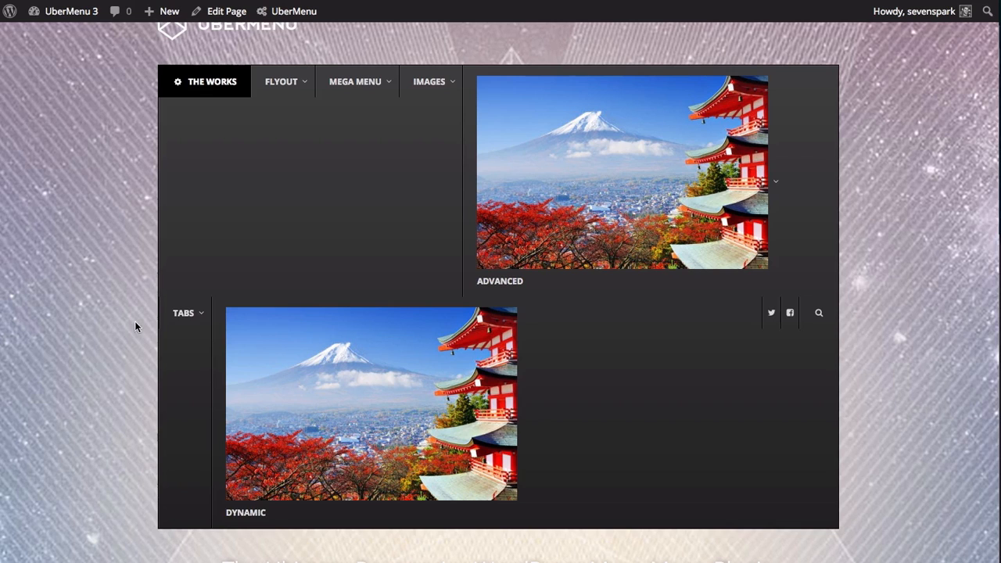
mouse_move(183, 316)
mouse_move(224, 411)
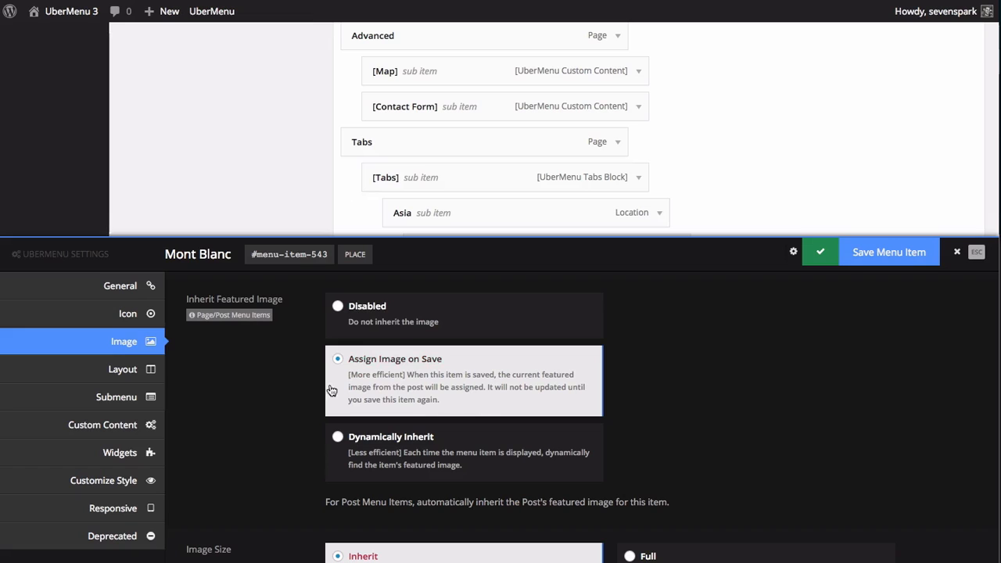
- Save the Eiffel Tower menu item to assign its featured image, and check the Tabs submenu on the site
scroll(481, 215, down, 8)
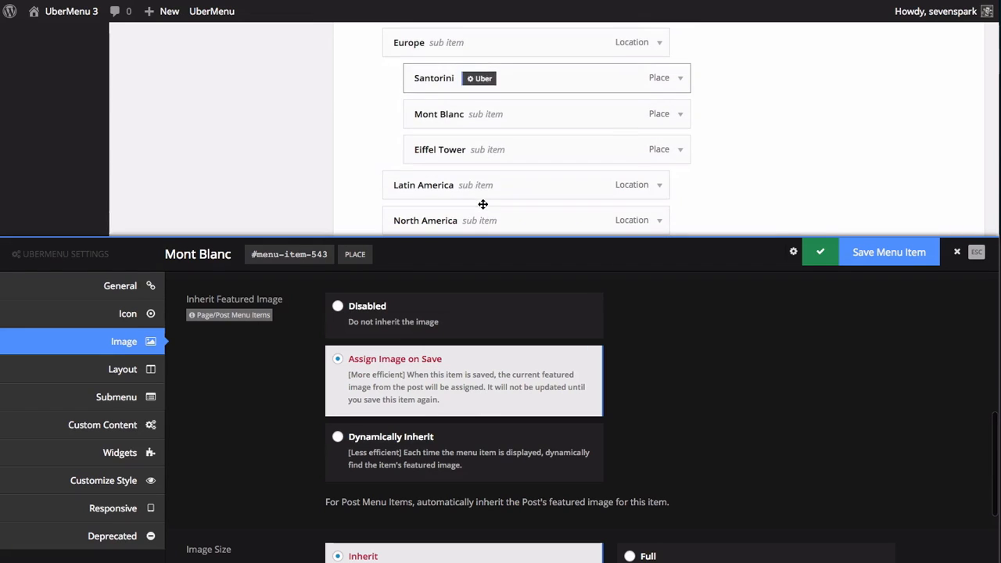
click(496, 150)
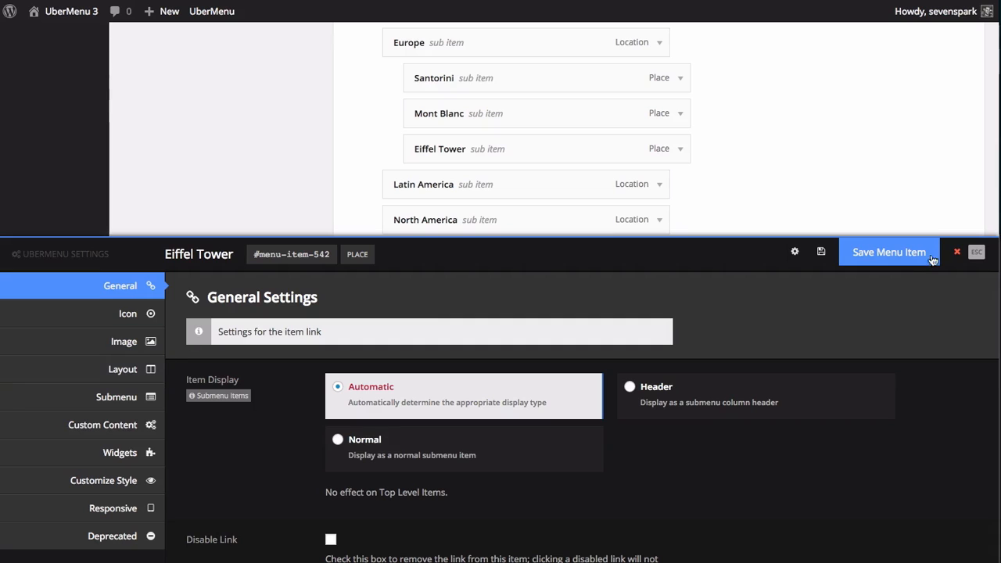
click(900, 259)
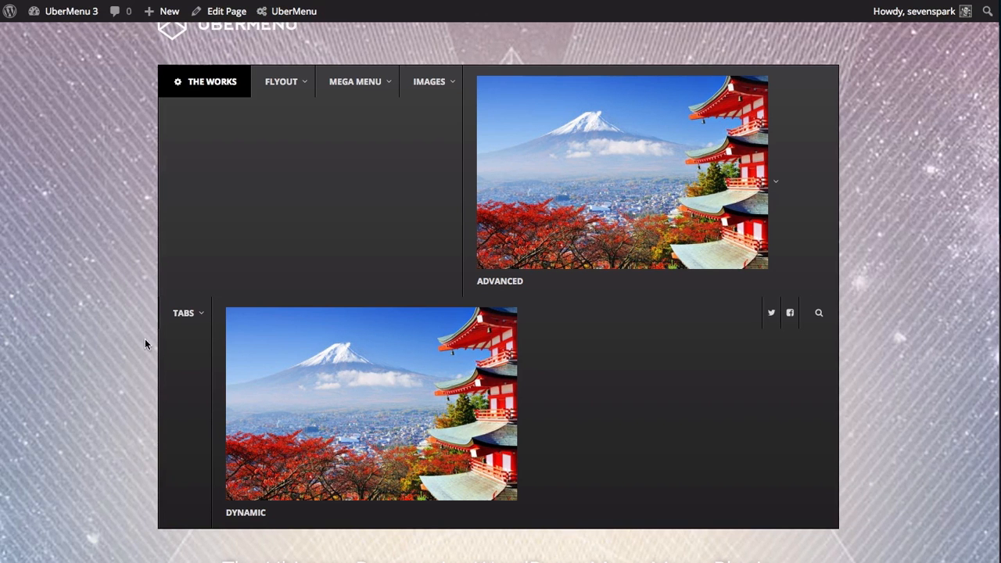
click(185, 313)
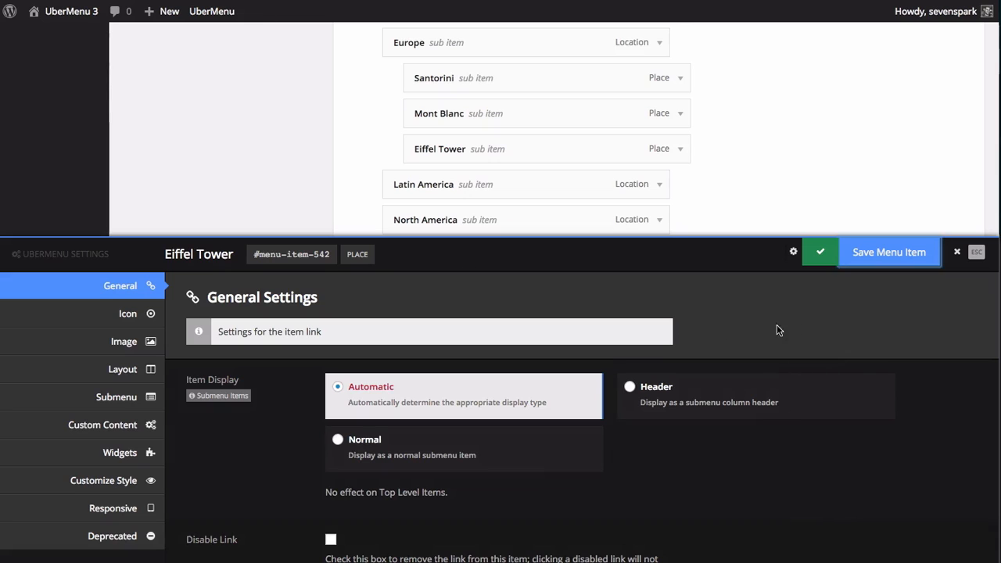
- Reset the custom item defaults through Eiffel Tower's settings, save the item, and check the Asia and Europe tabs on the reloaded site
click(794, 252)
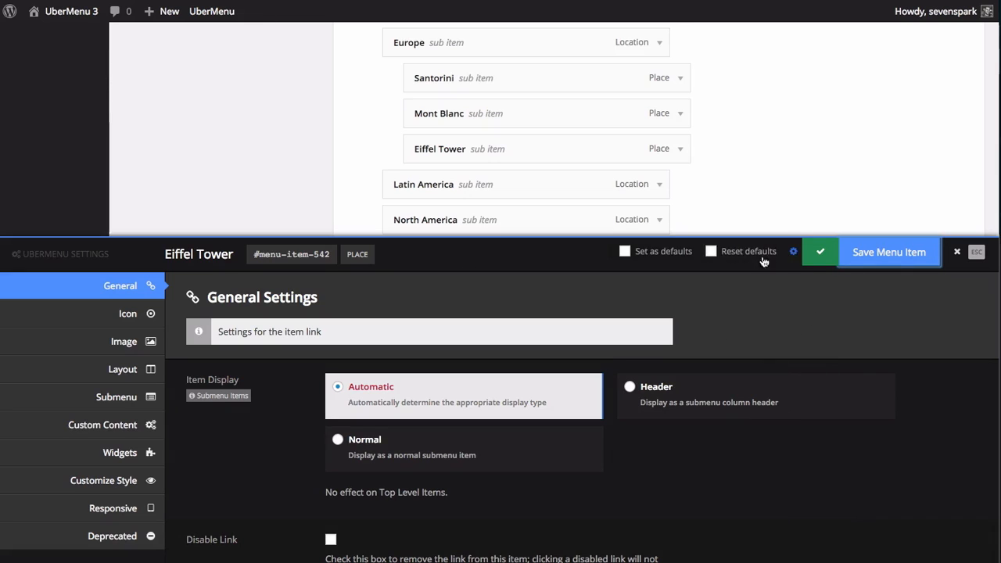
click(906, 251)
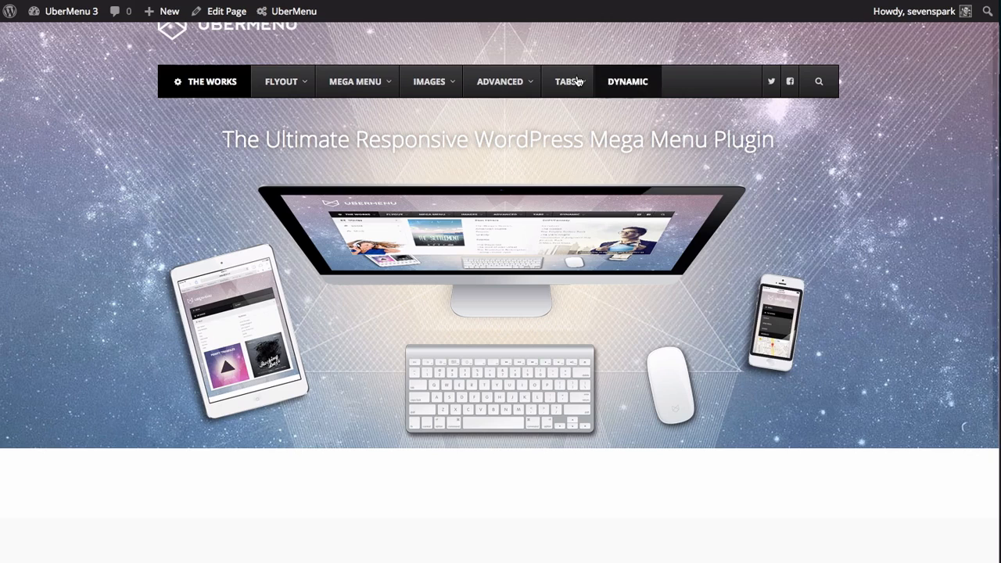
mouse_move(578, 81)
mouse_move(240, 161)
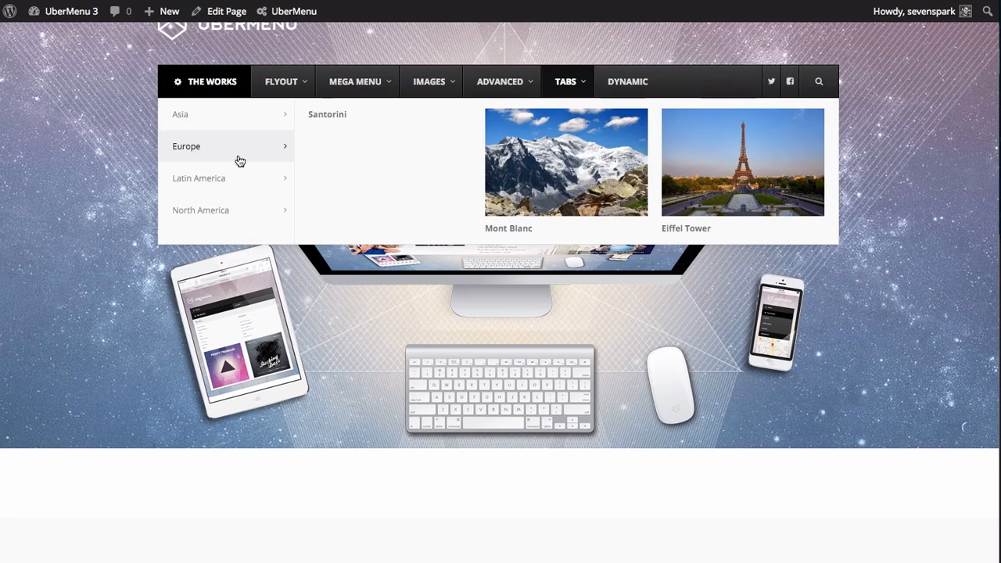
mouse_move(243, 122)
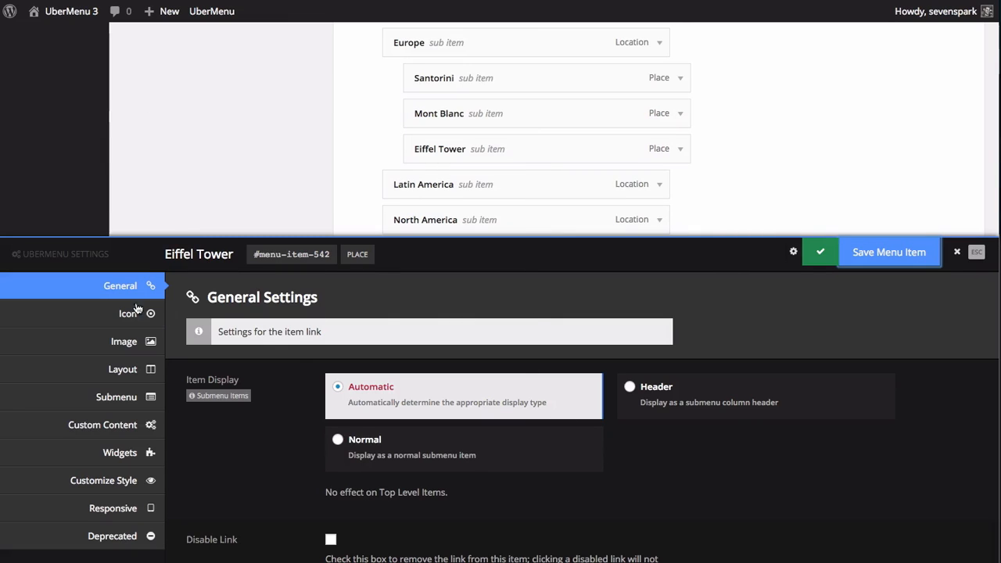
- Review the Set as defaults and Reset defaults options for Eiffel Tower and close its settings
mouse_move(793, 251)
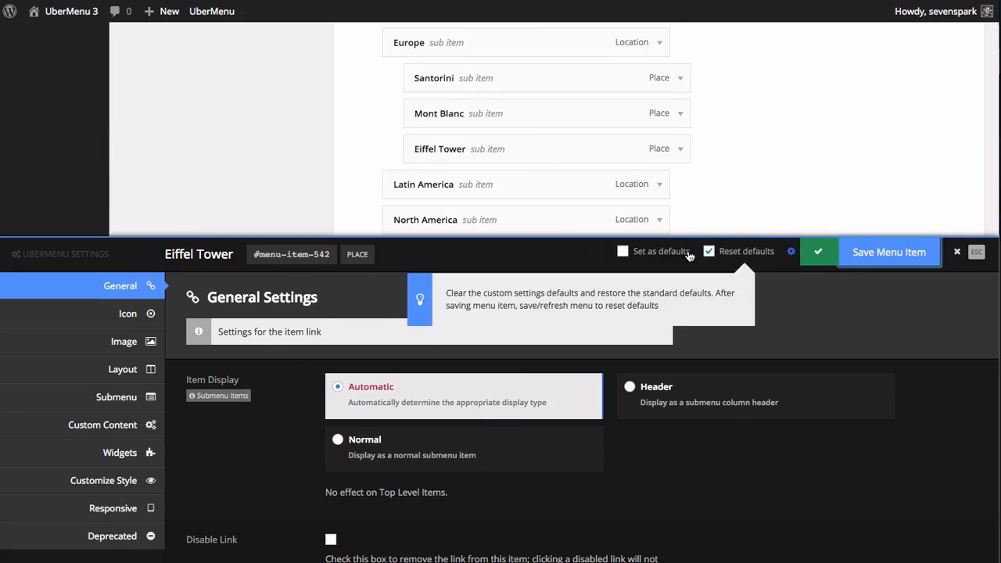
click(676, 256)
click(751, 257)
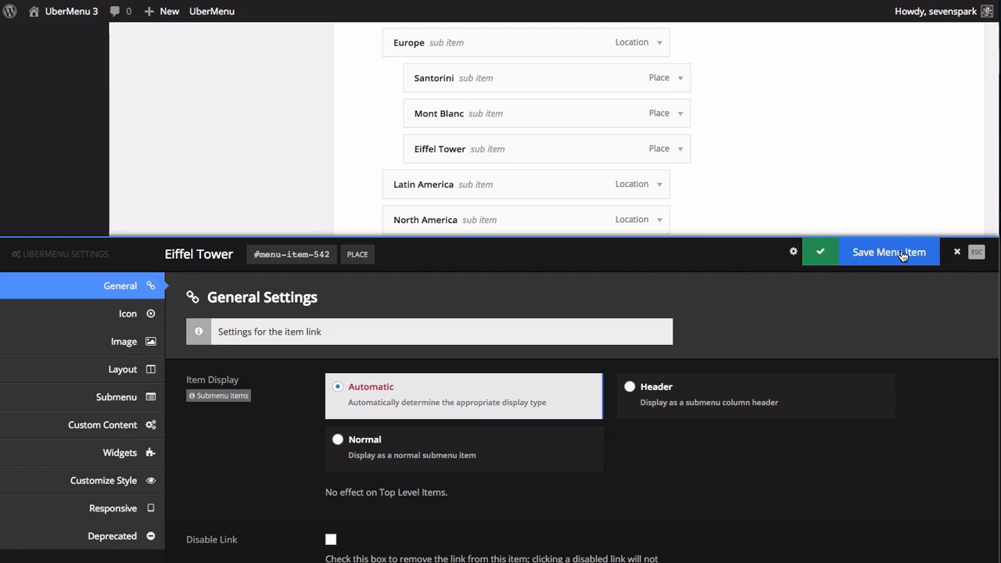
click(963, 254)
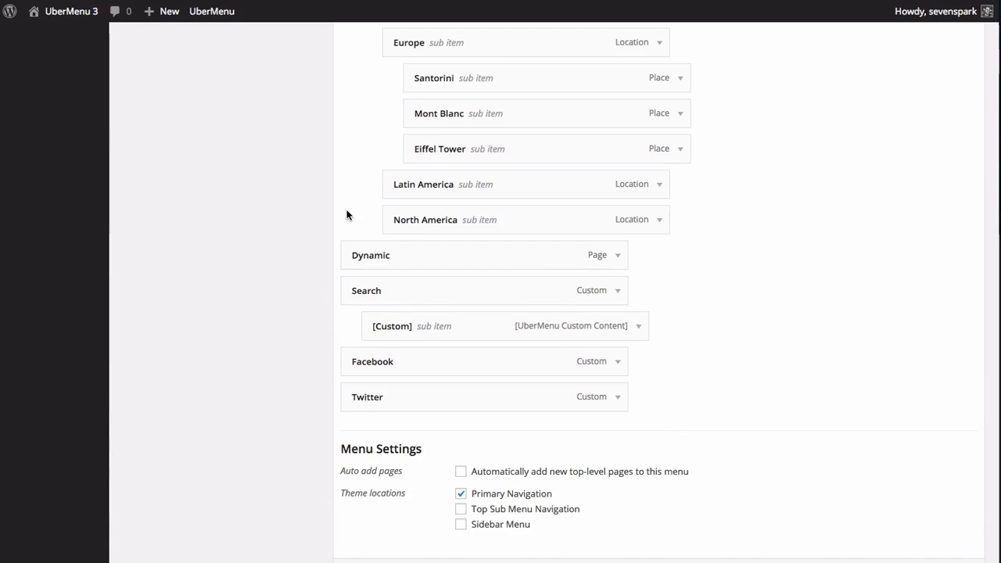
- Compare the location items in the menu structure with the demo's Tabs submenu
scroll(355, 213, up, 1)
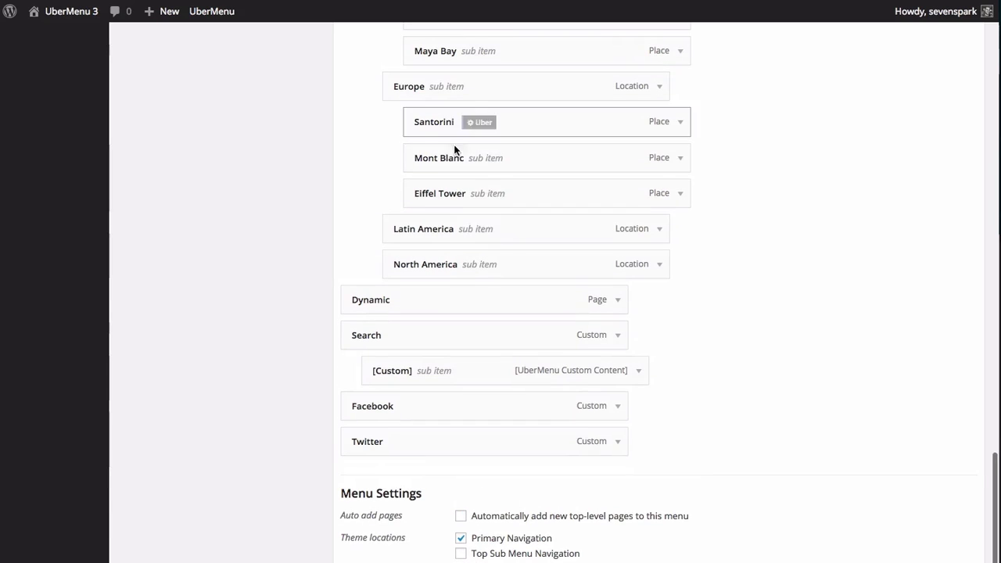
mouse_move(439, 229)
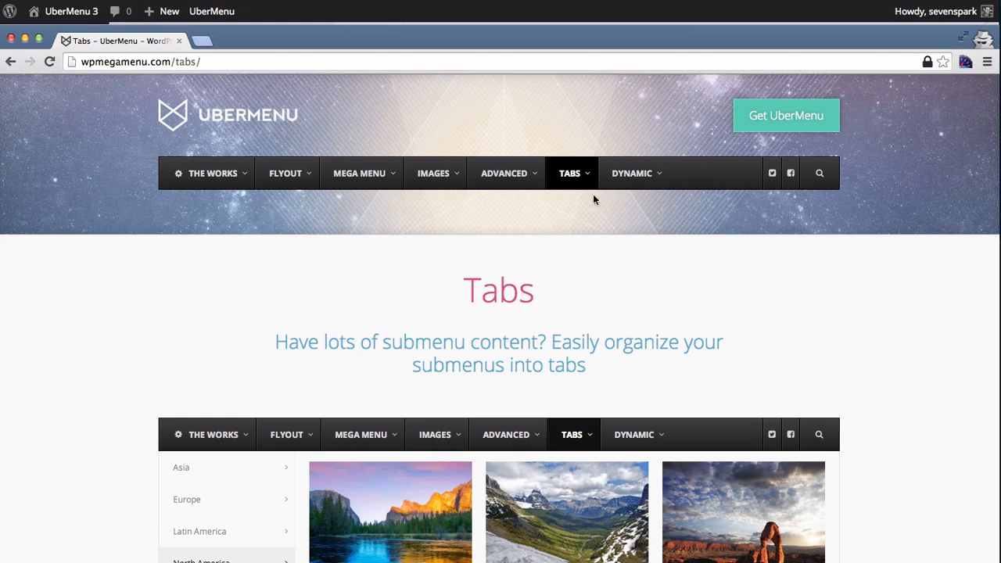
mouse_move(586, 174)
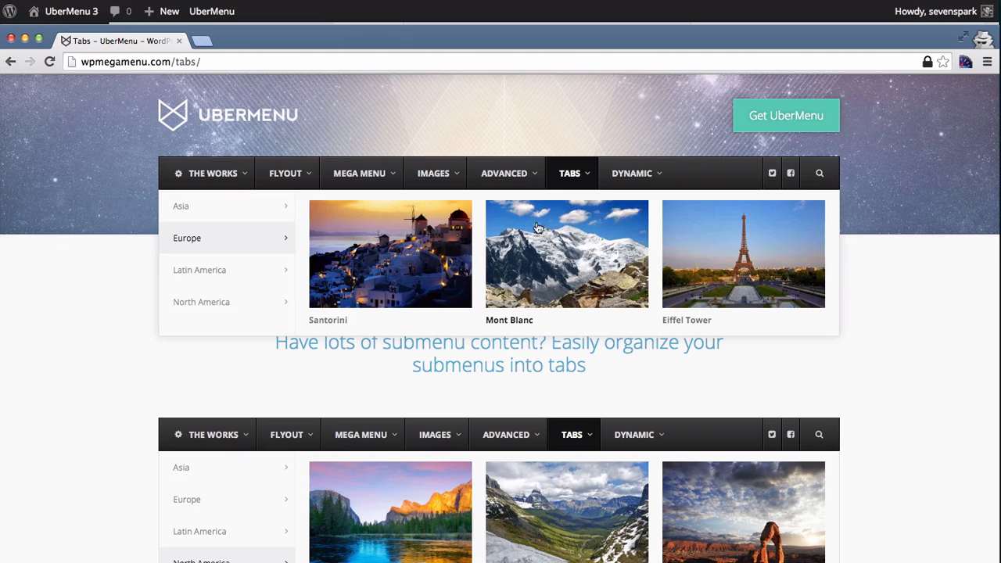
- Add the Amazon Rainforest, Machu Picchu and Patagonia places to the Demo Recreation menu
mouse_move(206, 287)
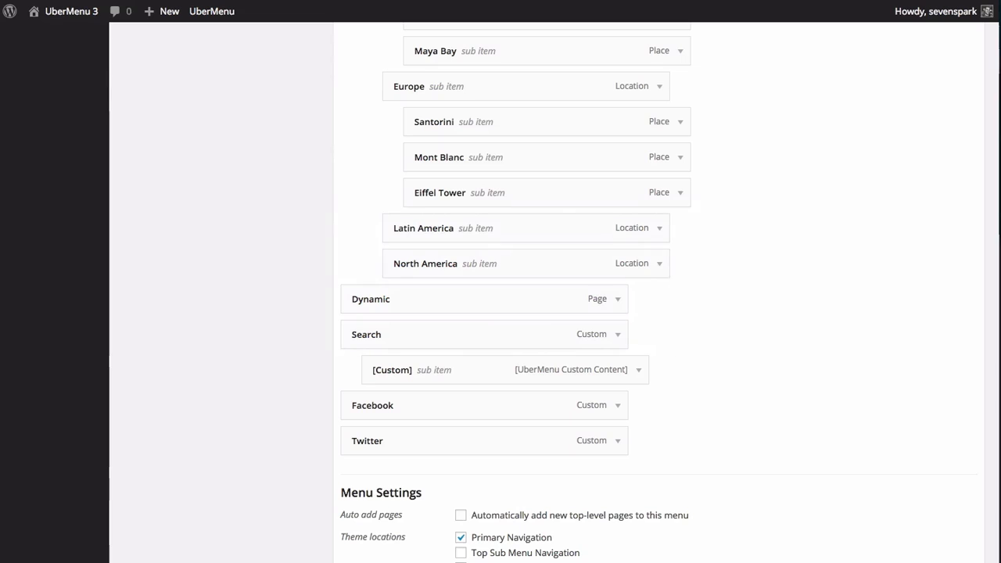
scroll(217, 179, up, 10)
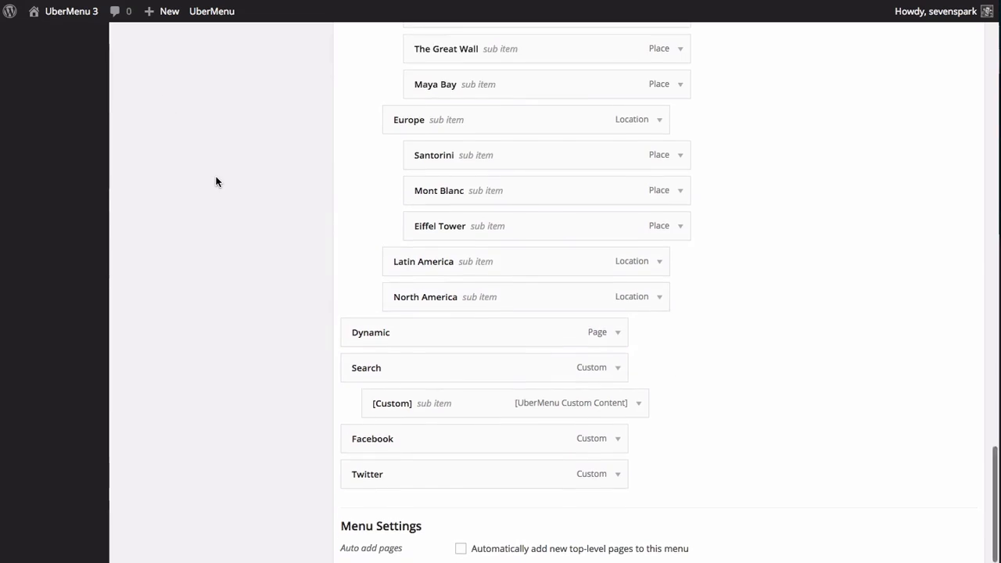
click(192, 472)
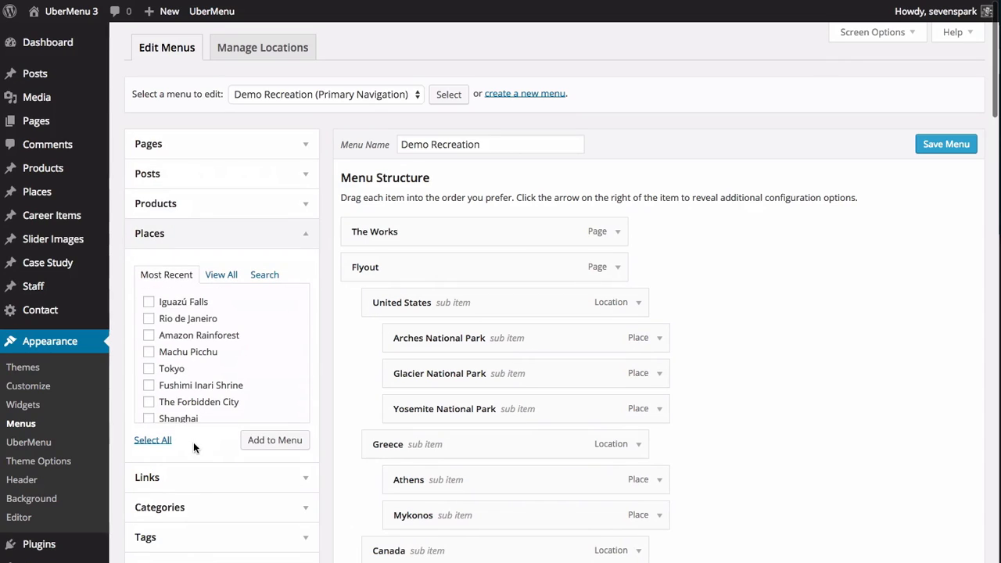
scroll(211, 358, down, 2)
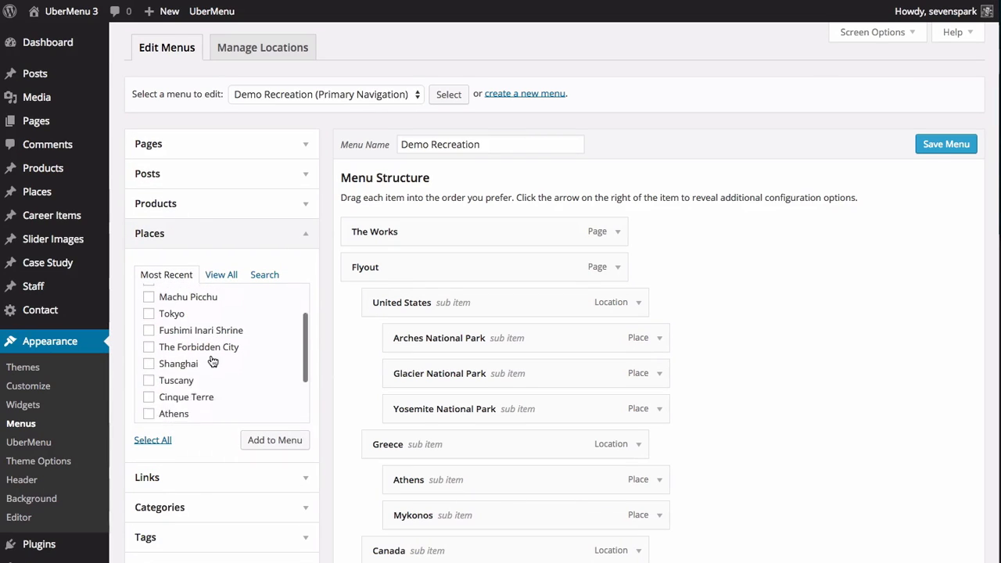
scroll(211, 355, down, 3)
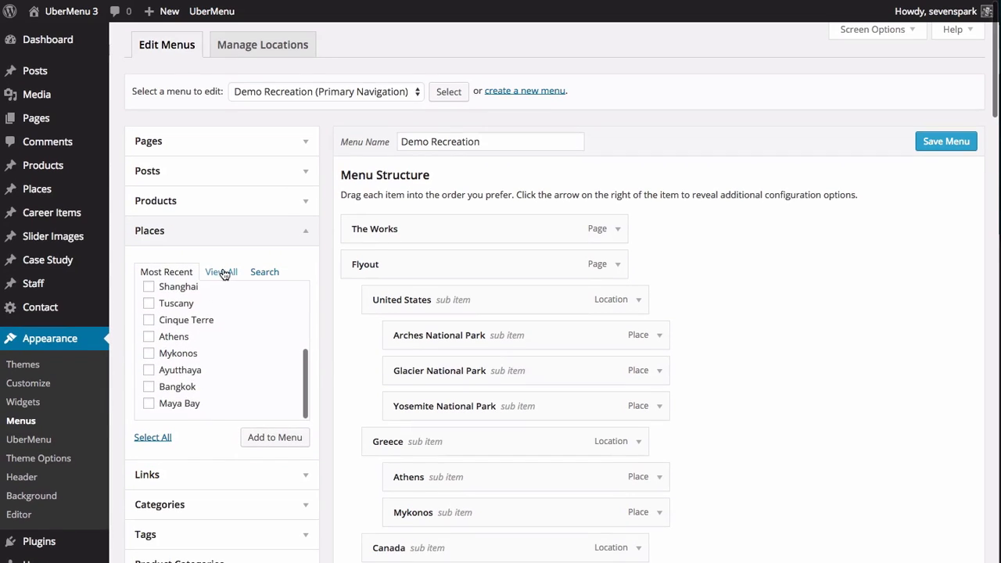
click(221, 274)
scroll(163, 382, down, 5)
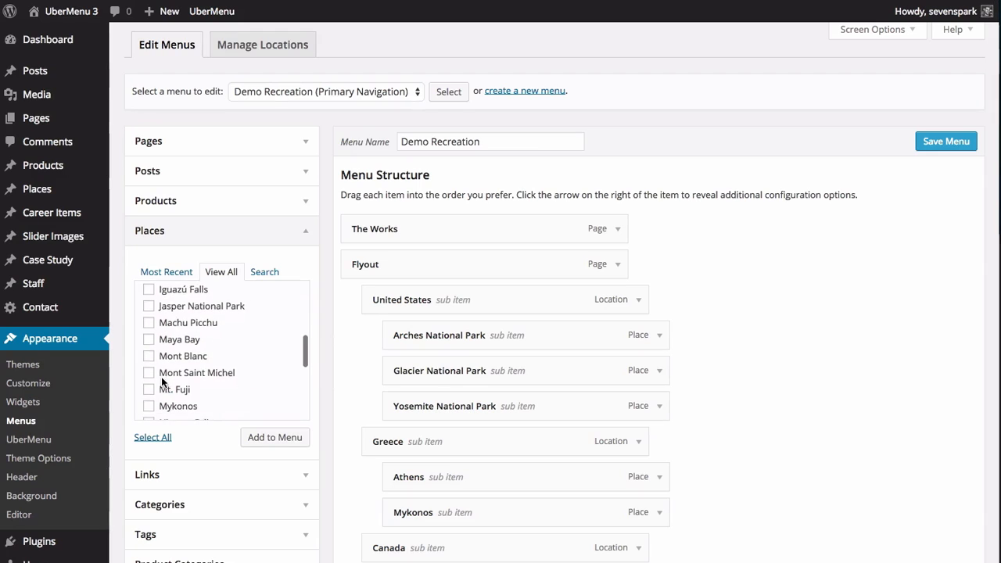
click(197, 319)
scroll(184, 370, down, 3)
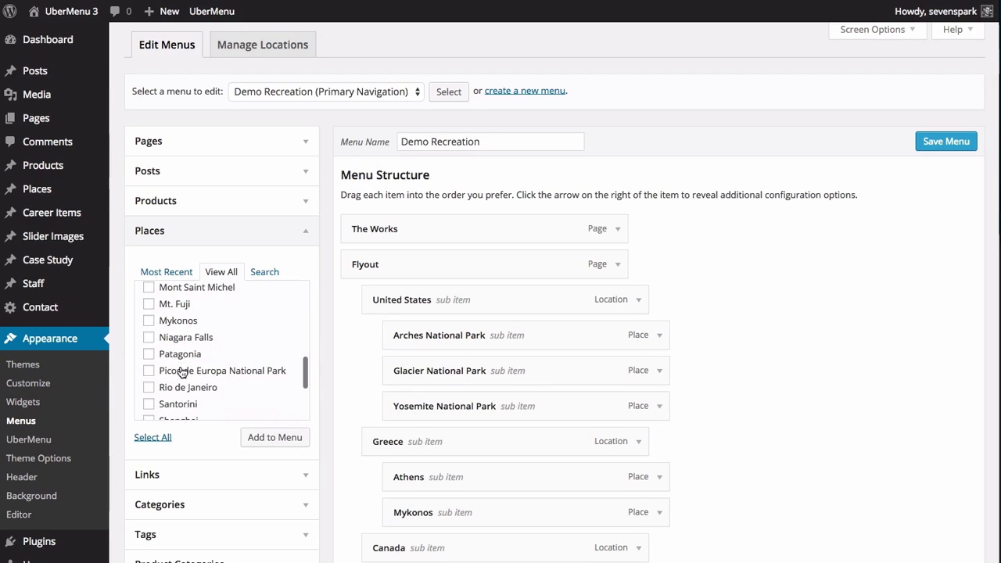
scroll(182, 360, up, 10)
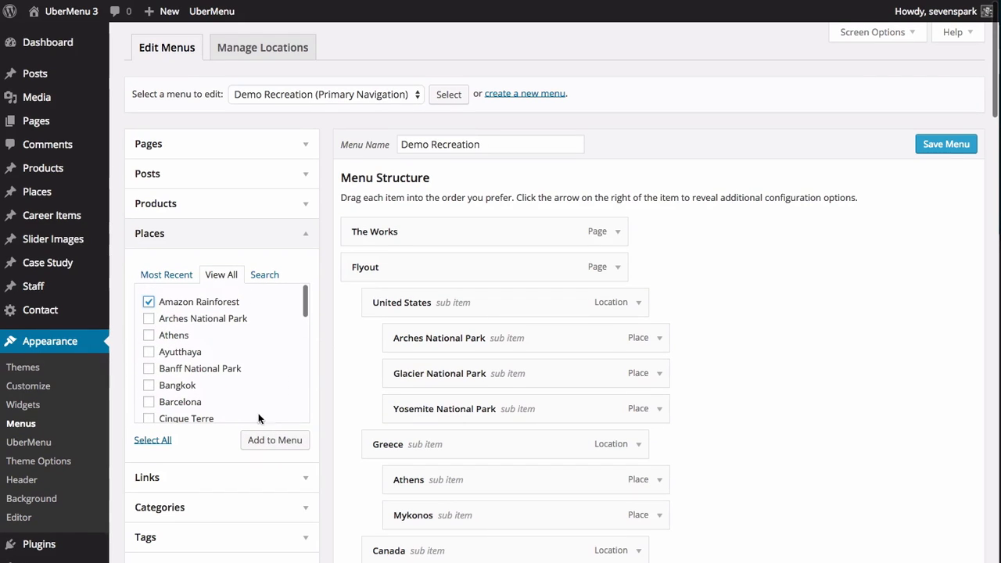
click(274, 442)
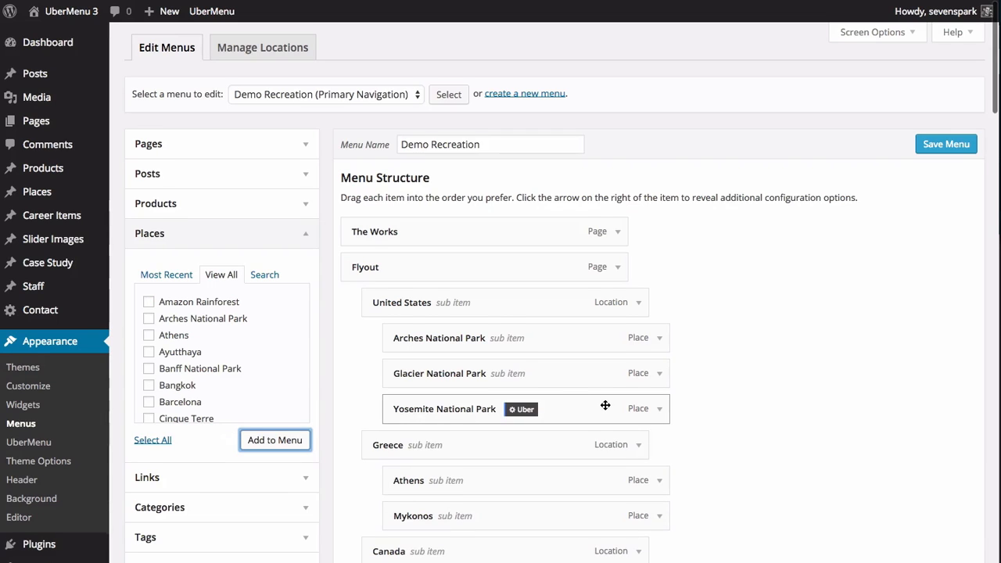
- Nest Patagonia, Machu Picchu and Amazon Rainforest in that order under Latin America in the menu structure
scroll(606, 405, down, 20)
scroll(467, 420, up, 3)
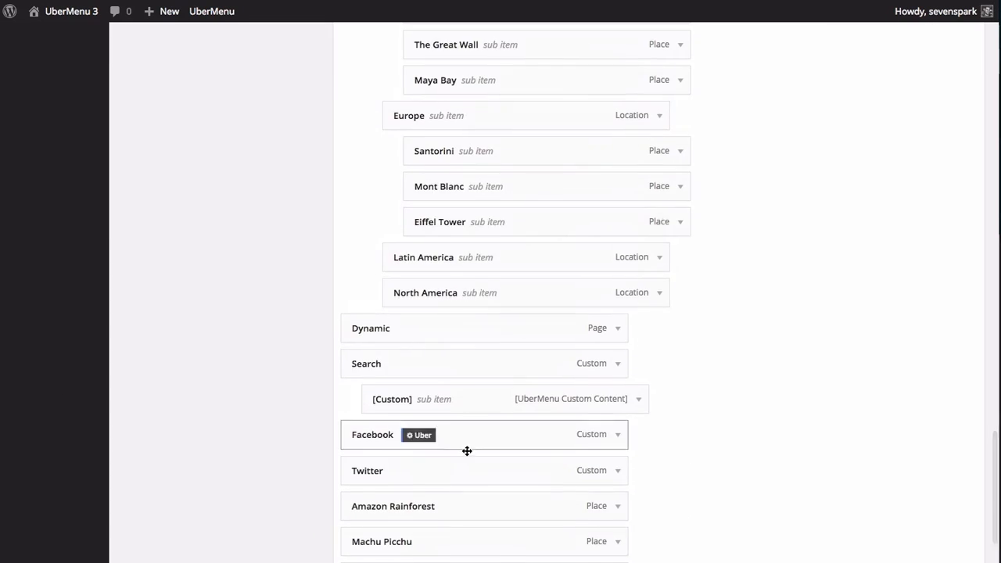
scroll(467, 452, down, 2)
drag(425, 344, 458, 219)
drag(442, 506, 449, 228)
drag(442, 506, 454, 259)
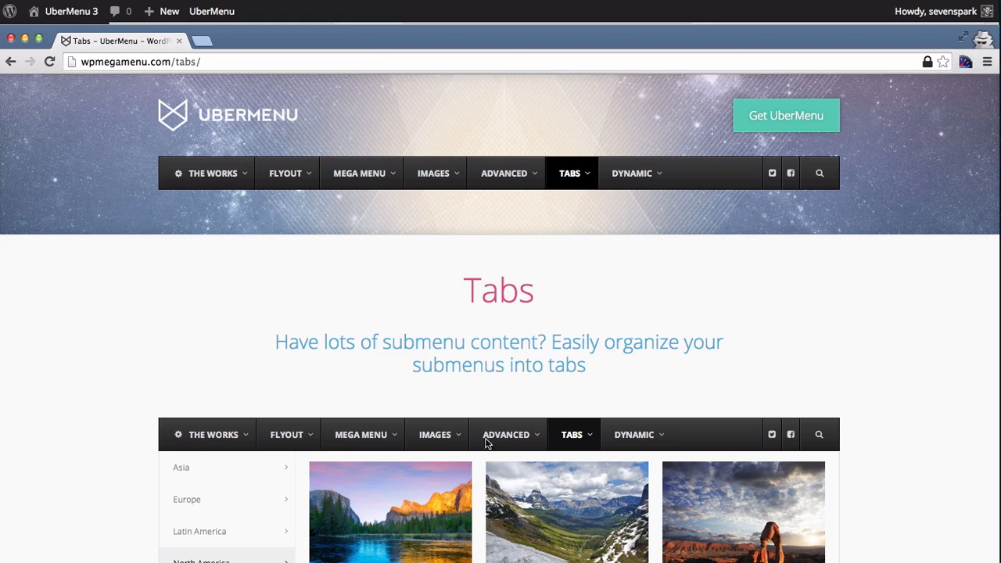
- Add the Yosemite, Glacier and Arches National Park places to the menu to match the demo's North America tab
mouse_move(577, 186)
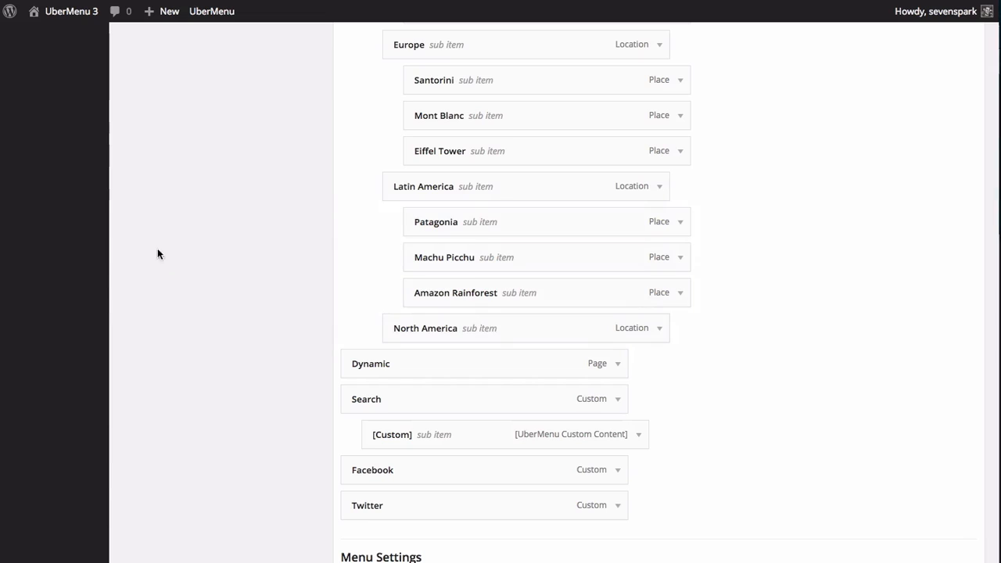
scroll(135, 309, up, 10)
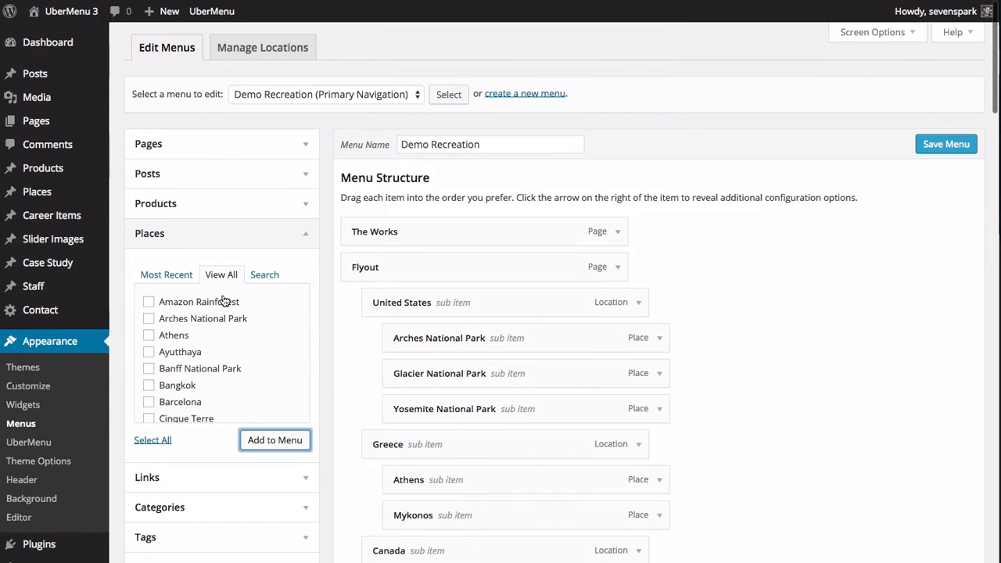
scroll(223, 337, down, 10)
click(185, 402)
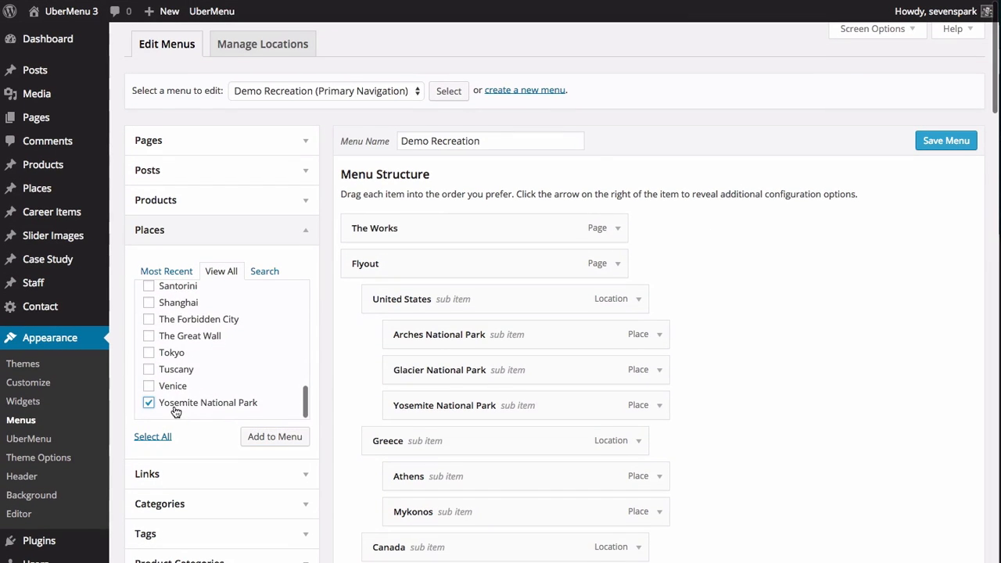
scroll(202, 359, up, 10)
scroll(202, 356, up, 2)
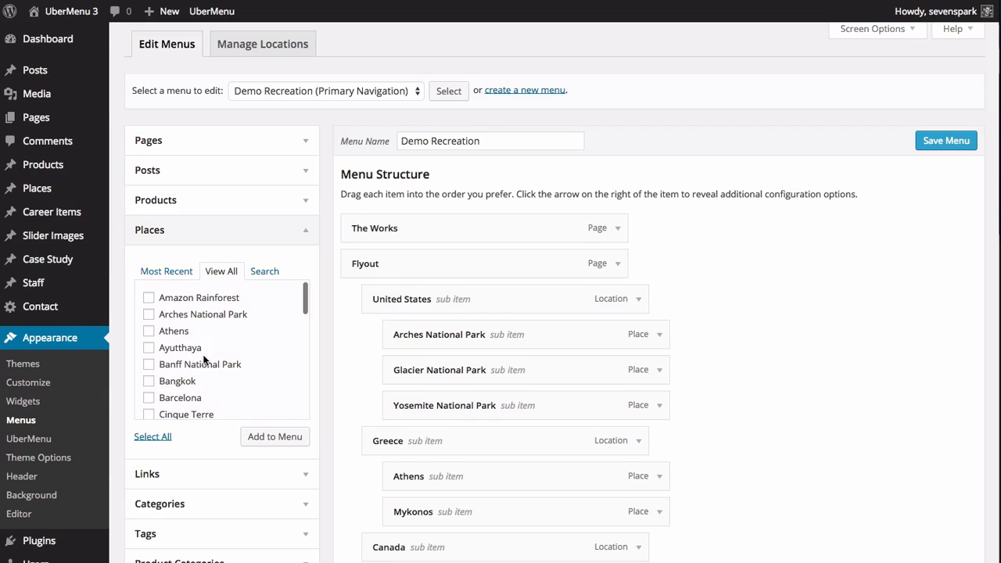
scroll(188, 342, down, 2)
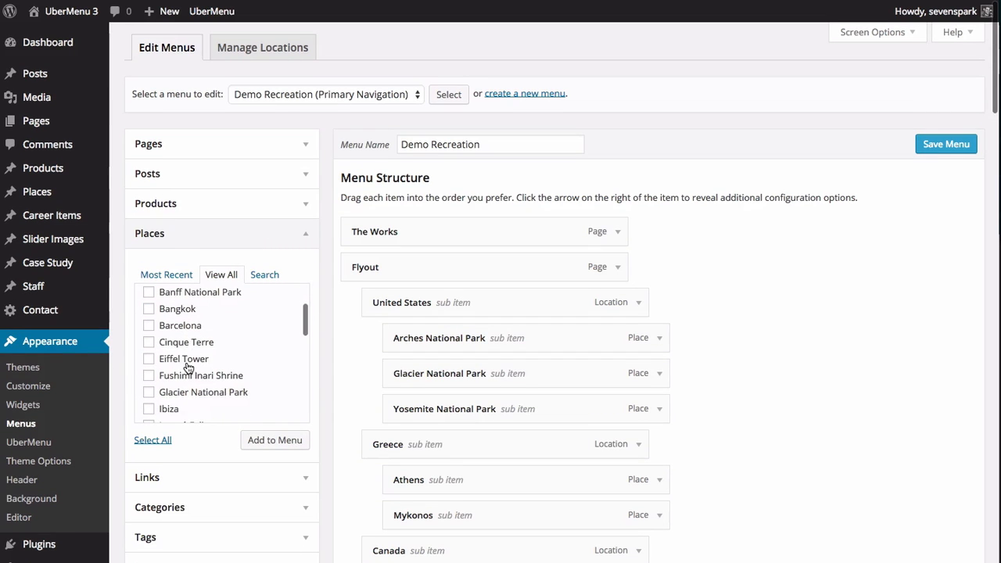
click(275, 440)
- Nest Yosemite, Glacier and Arches National Park in that order under North America in the menu structure
scroll(550, 421, down, 15)
scroll(556, 420, up, 4)
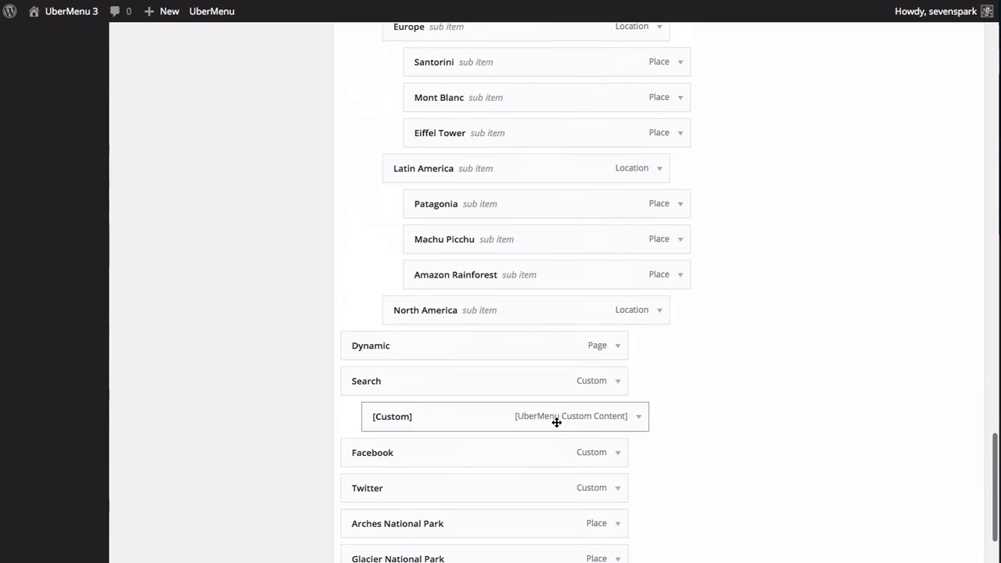
scroll(519, 440, down, 2)
drag(362, 473, 454, 290)
drag(443, 547, 441, 294)
drag(382, 557, 478, 348)
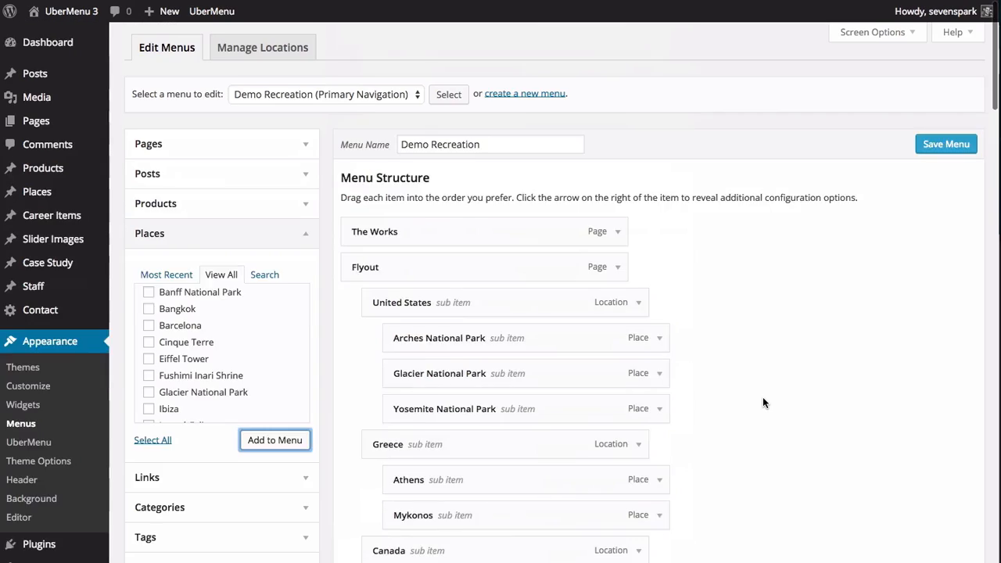
- Save the Demo Recreation menu and check the location tabs of the Tabs submenu on the reloaded site
click(945, 146)
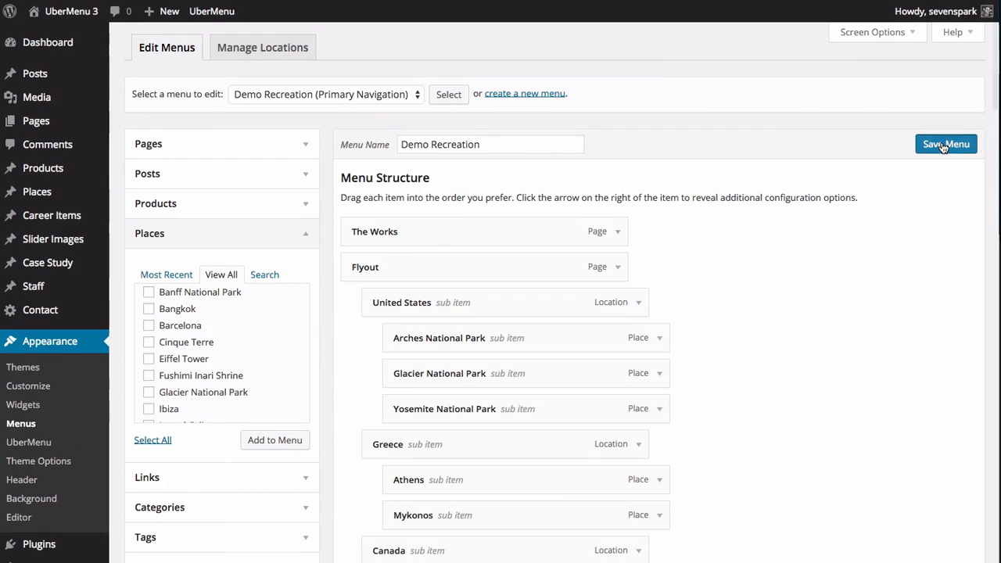
mouse_move(617, 315)
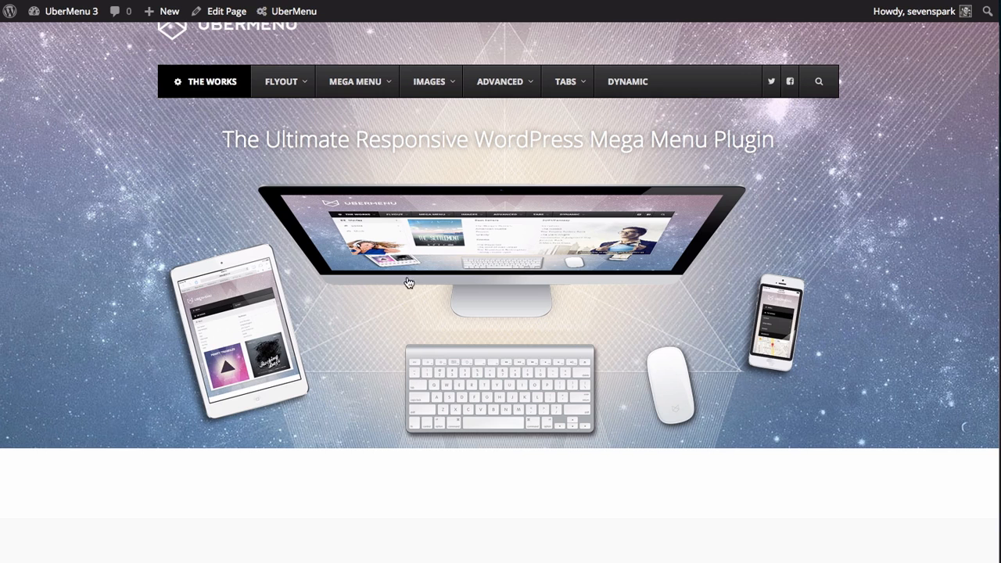
mouse_move(566, 90)
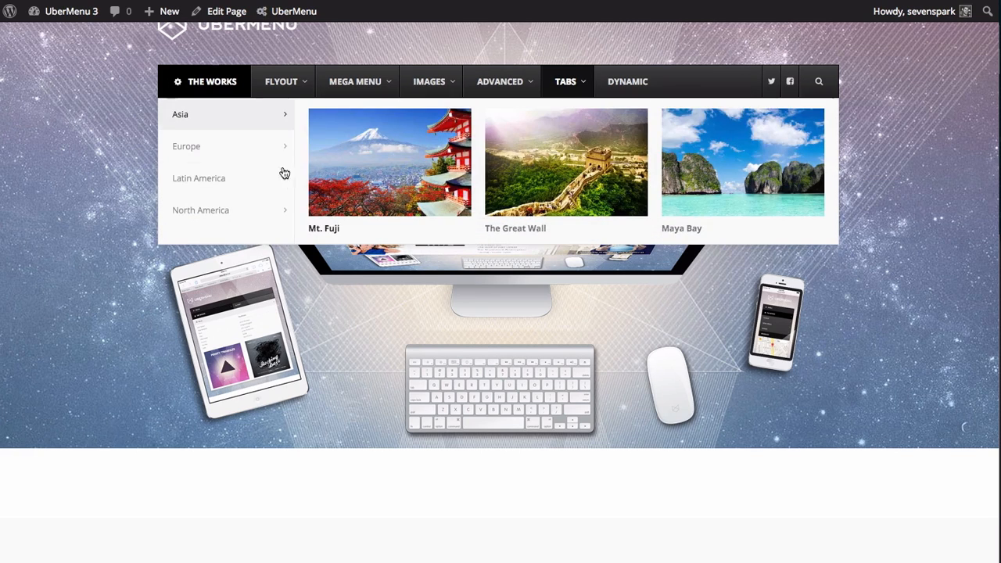
mouse_move(239, 148)
mouse_move(236, 168)
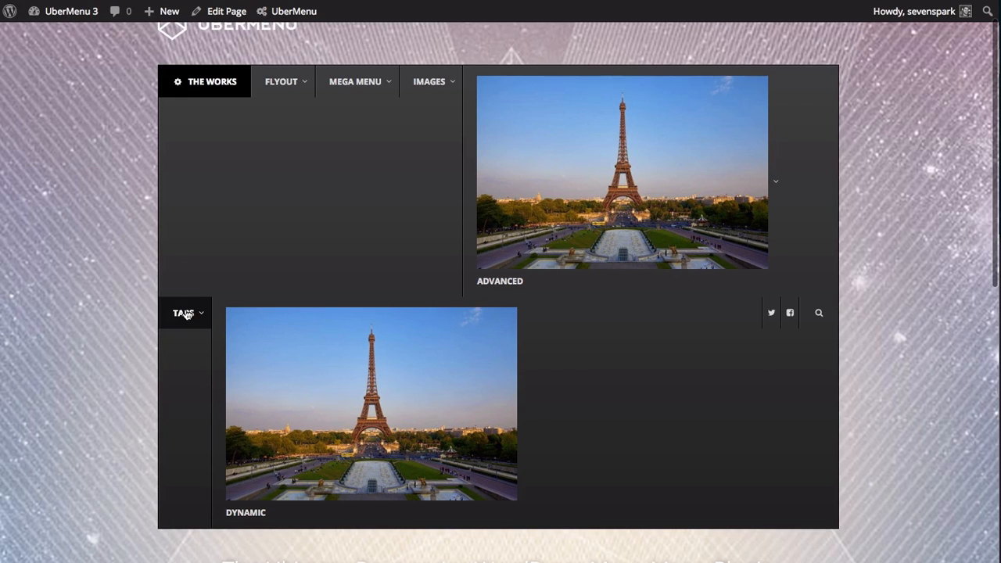
mouse_move(183, 313)
scroll(205, 406, down, 2)
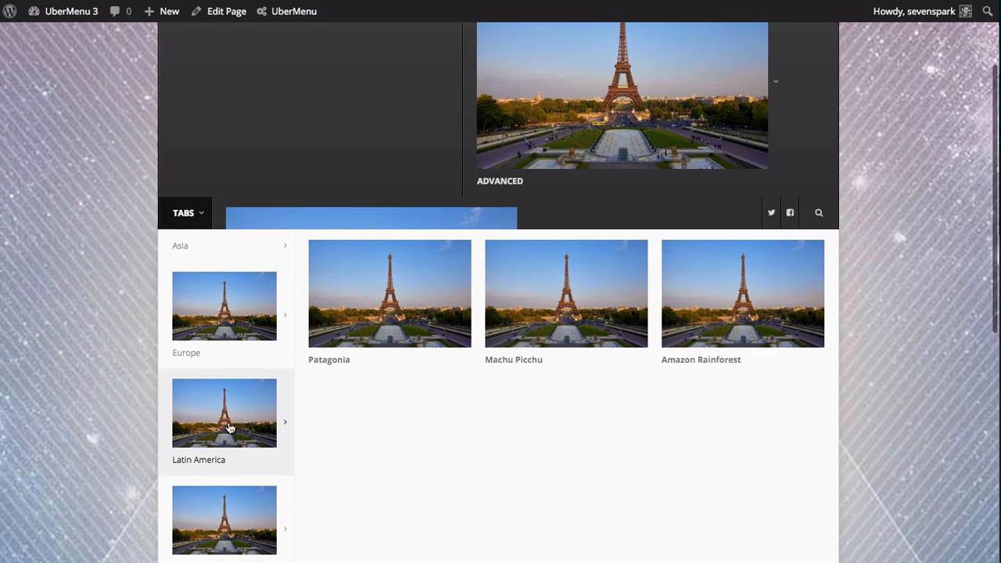
mouse_move(233, 519)
mouse_move(218, 431)
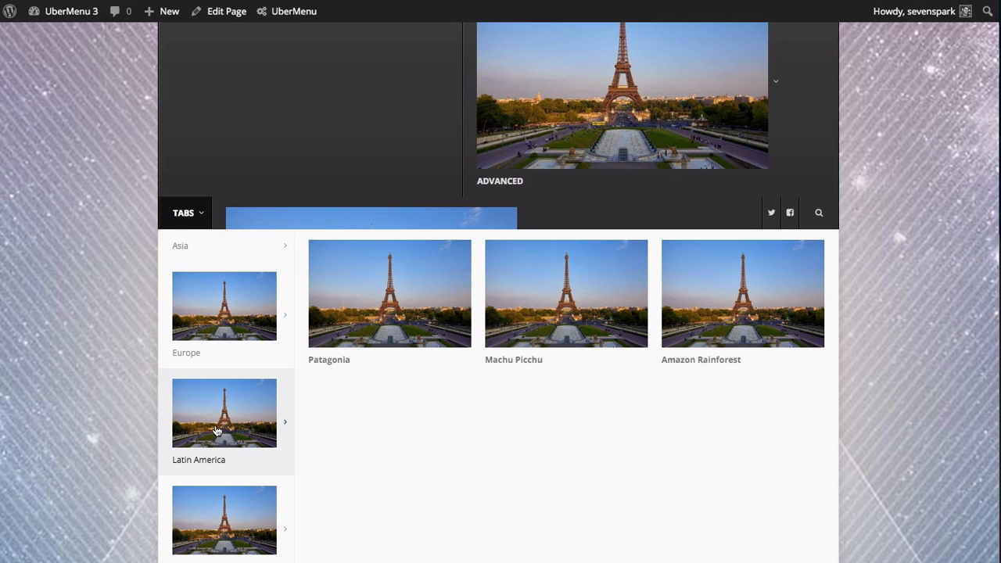
mouse_move(224, 313)
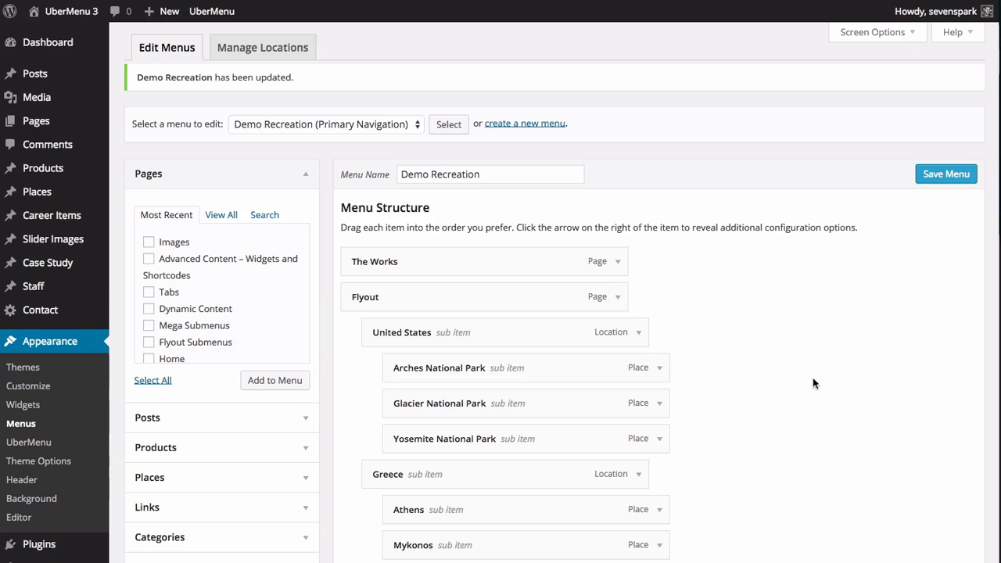
- Save the Patagonia and Machu Picchu menu items through their UberMenu settings to assign their featured images
scroll(789, 379, down, 20)
scroll(587, 364, up, 1)
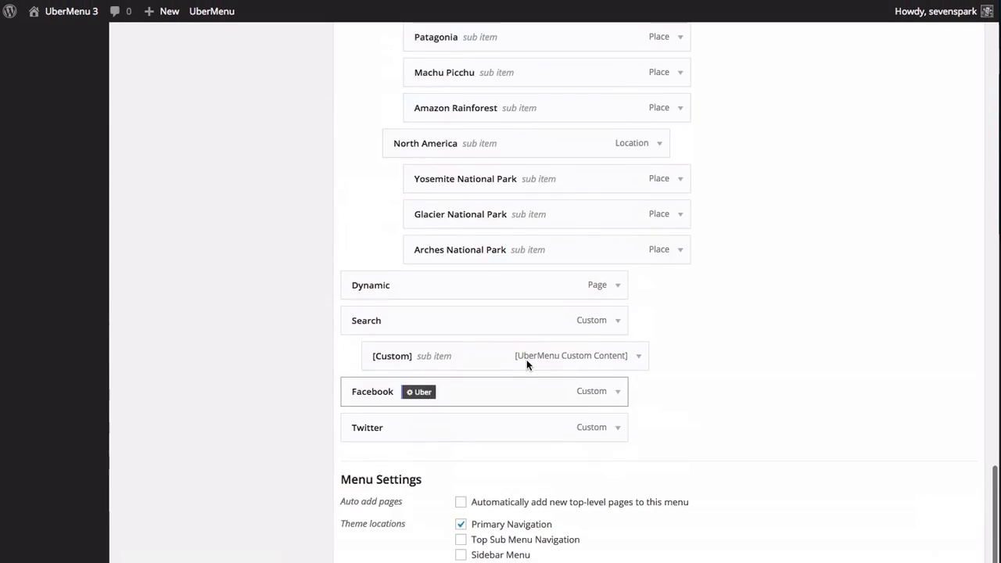
scroll(526, 359, up, 2)
mouse_move(537, 330)
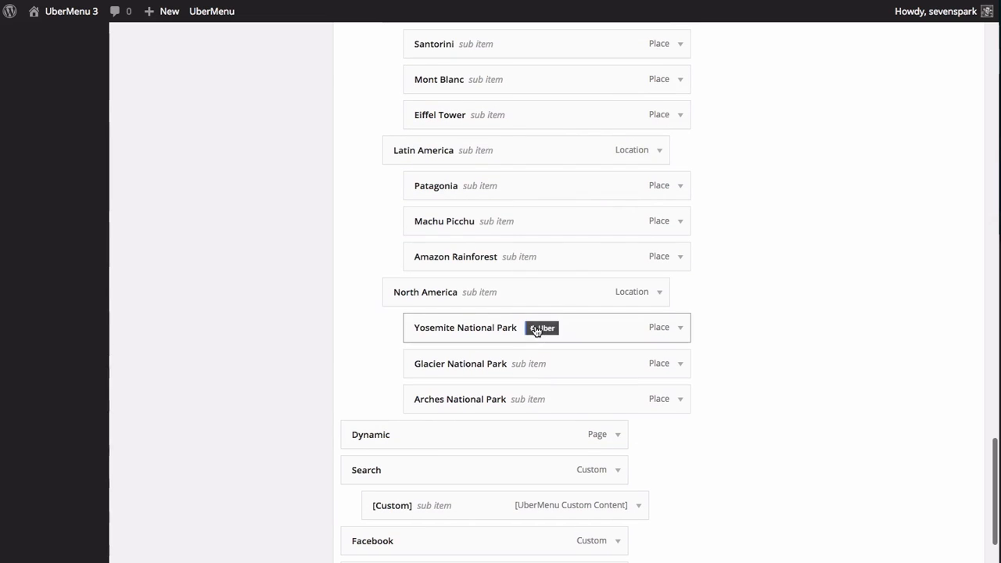
mouse_move(514, 182)
click(479, 188)
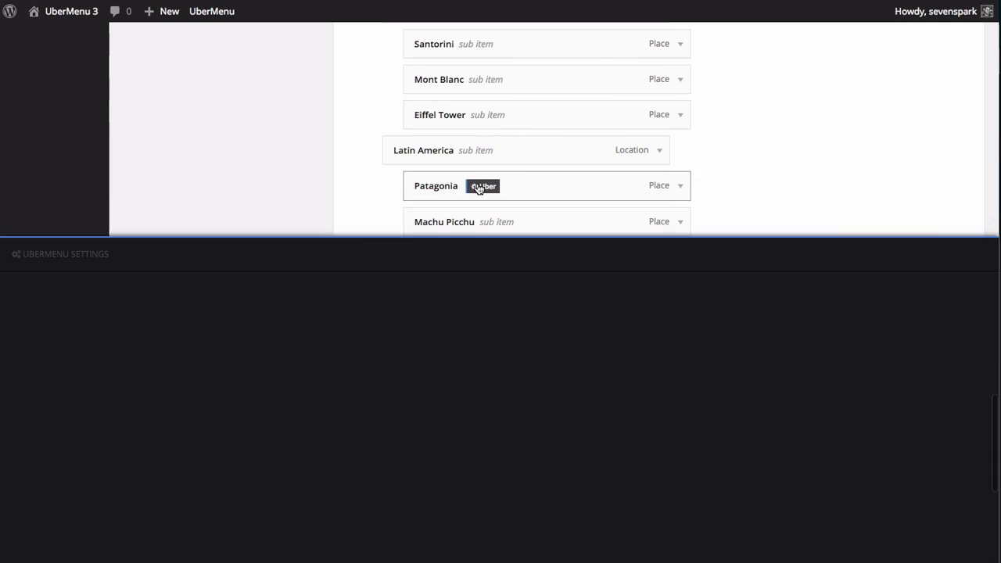
scroll(644, 170, down, 1)
click(877, 258)
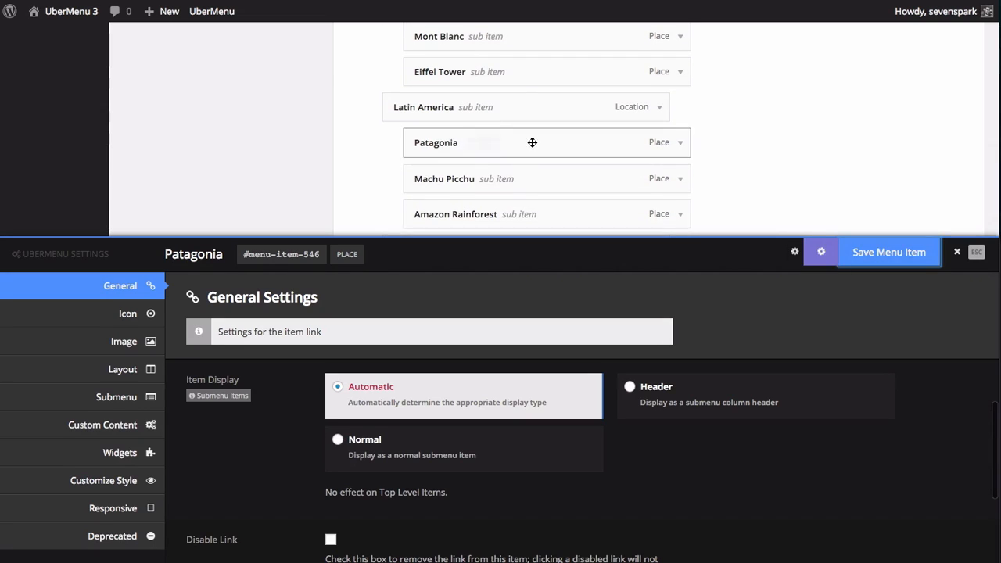
mouse_move(501, 182)
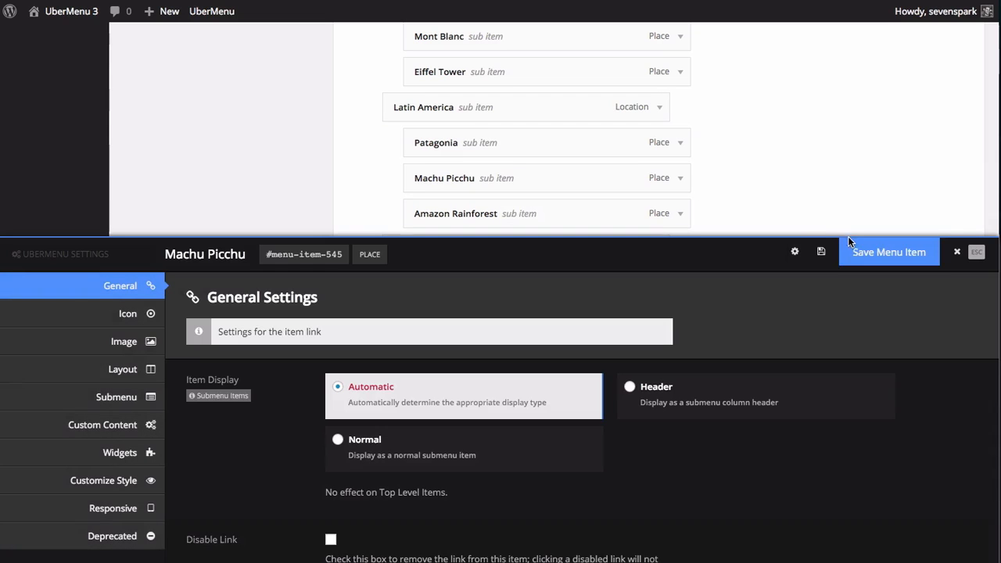
click(869, 252)
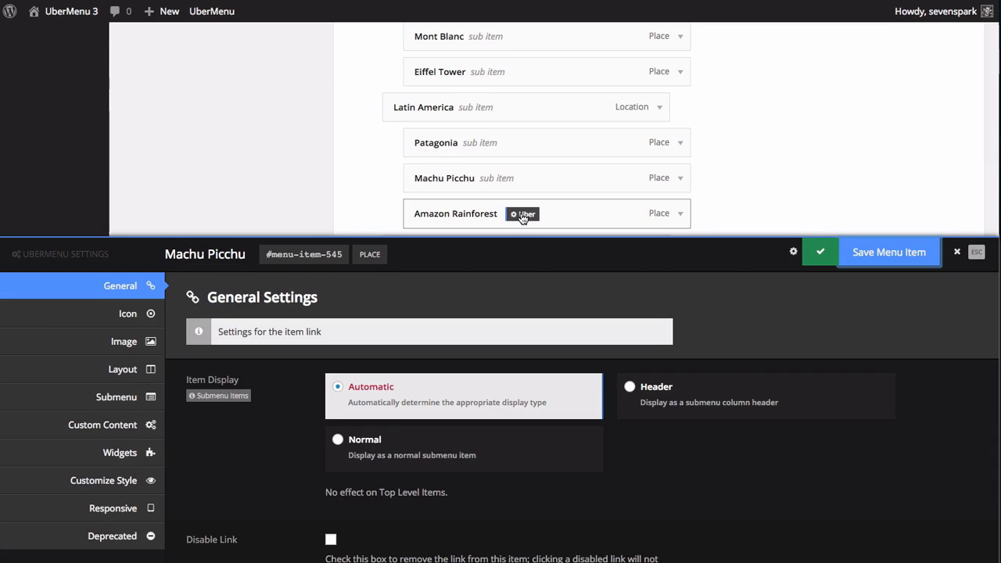
- Check Amazon Rainforest's Inherit Featured Image setting and save the item to assign its featured image
click(523, 214)
click(124, 341)
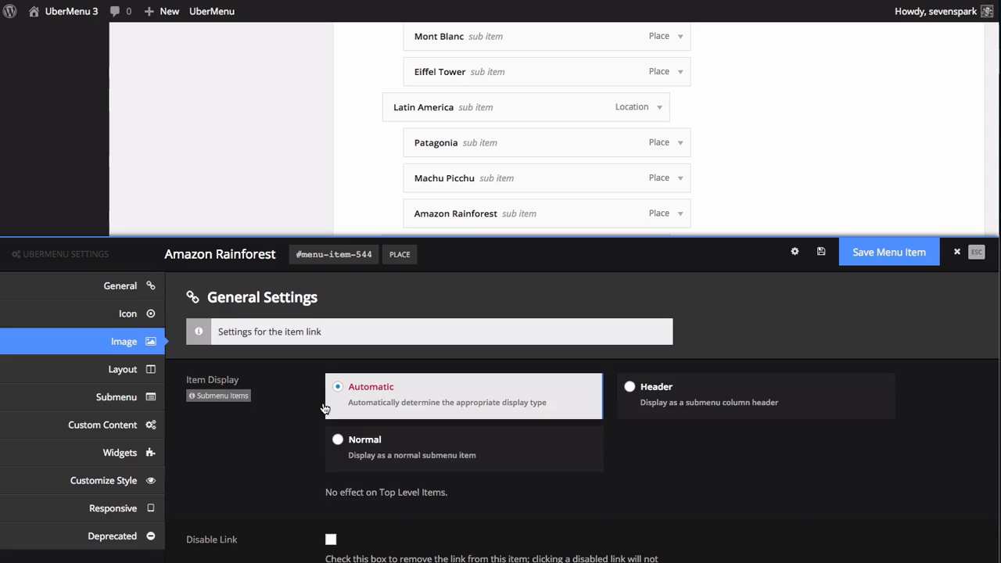
scroll(422, 458, down, 2)
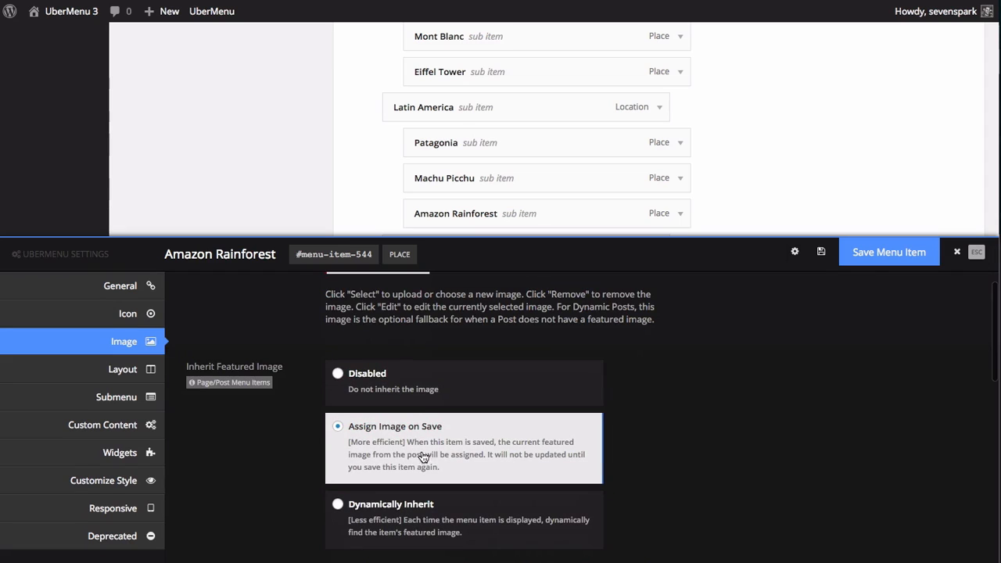
click(890, 252)
- Save the Yosemite National Park item under North America to assign its featured image
scroll(530, 129, down, 3)
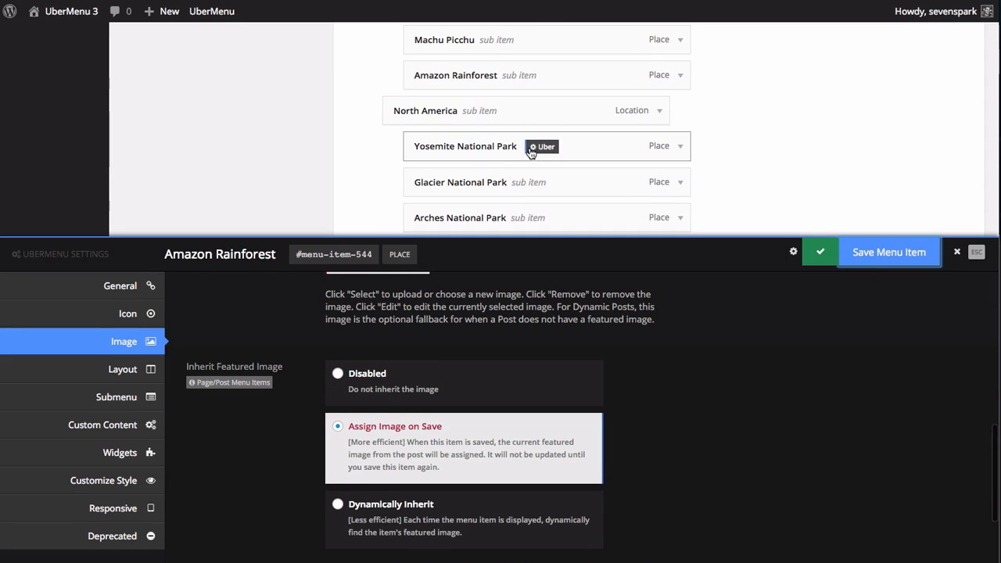
click(540, 147)
click(870, 258)
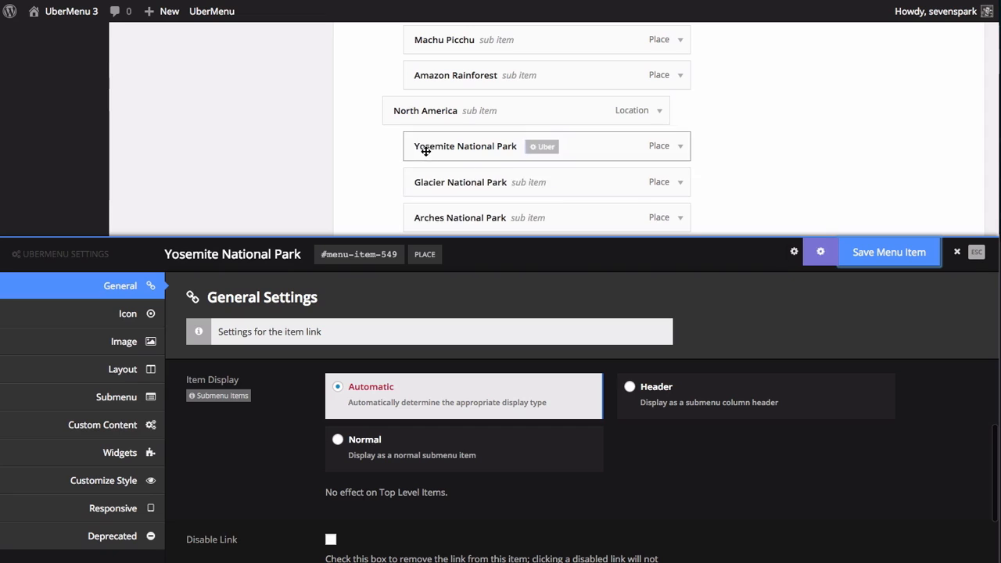
- Save the Glacier National Park and Arches National Park items through their UberMenu settings to assign their featured images
click(528, 182)
click(889, 261)
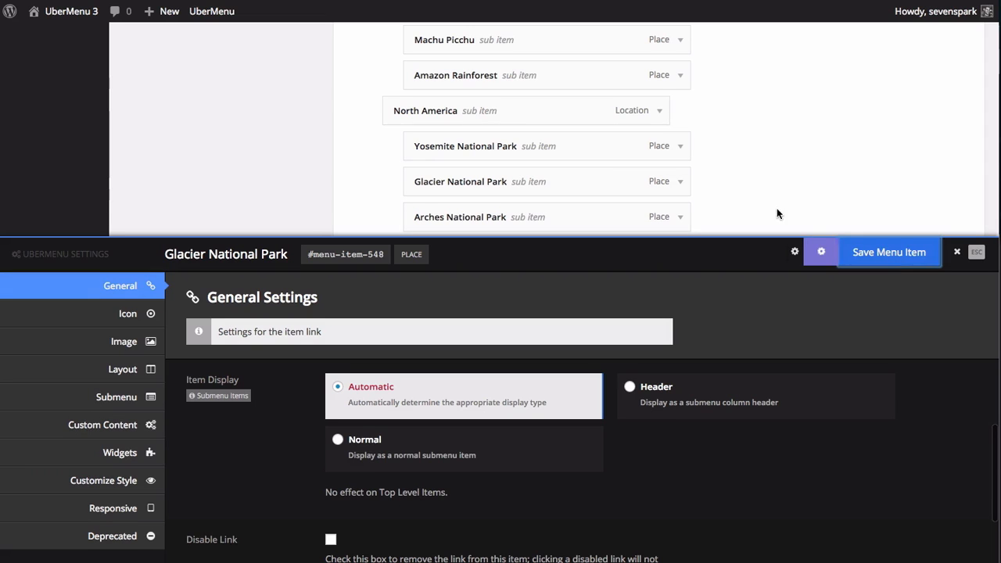
scroll(625, 160, down, 1)
click(543, 180)
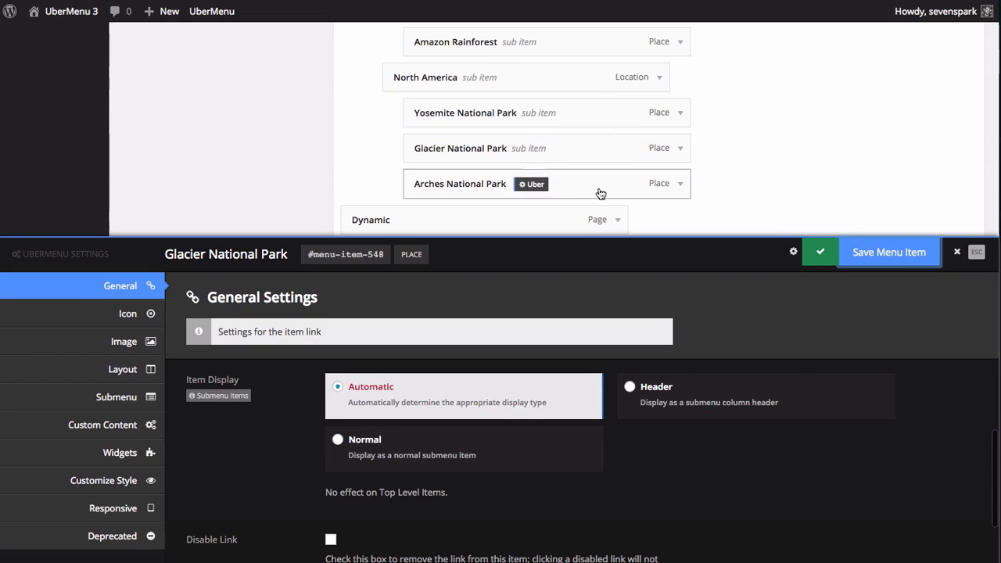
click(882, 252)
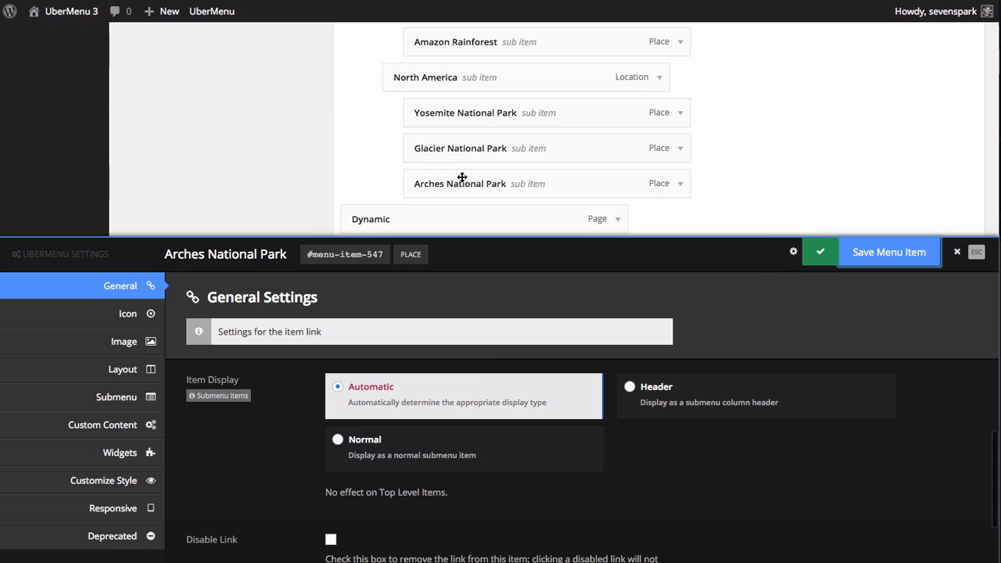
- Check Santorini's Inherit Featured Image setting under Europe and save the item to assign its featured image
scroll(374, 107, up, 4)
scroll(374, 110, up, 3)
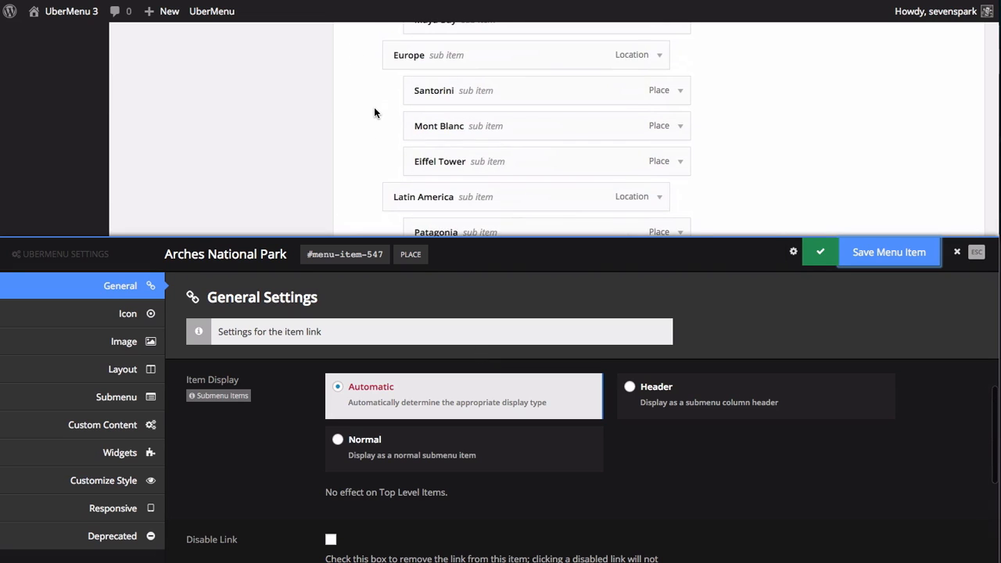
click(481, 91)
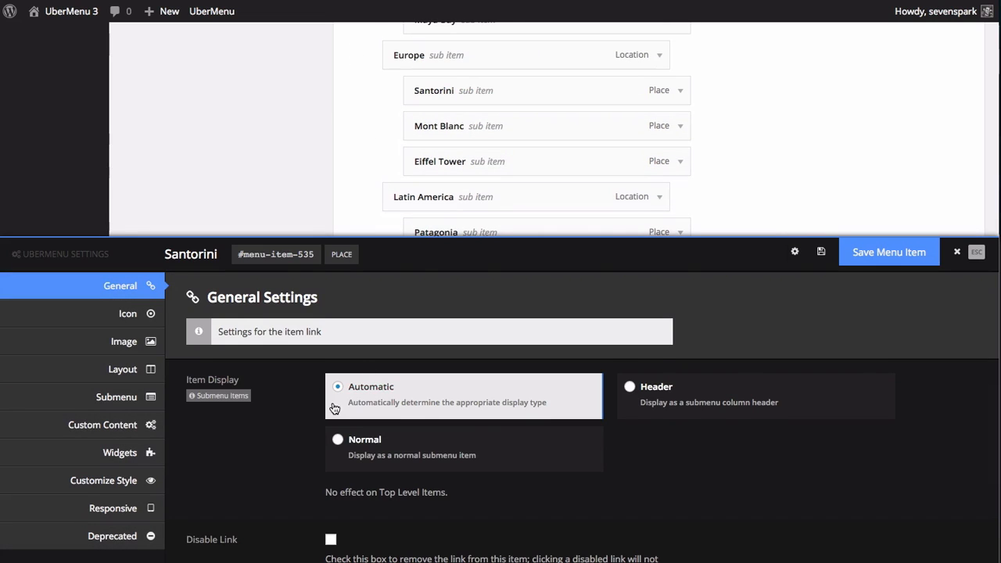
click(111, 342)
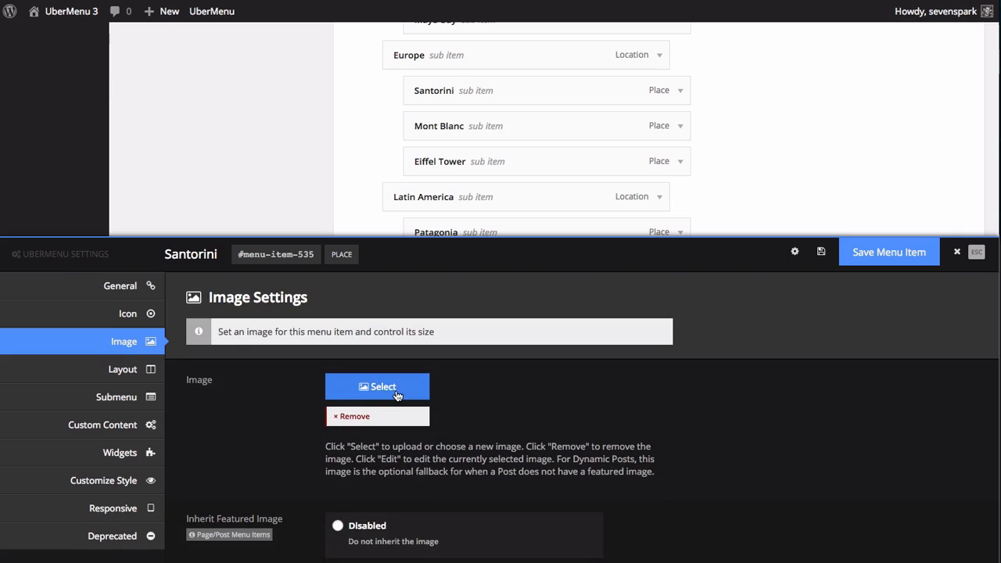
scroll(934, 294, down, 1)
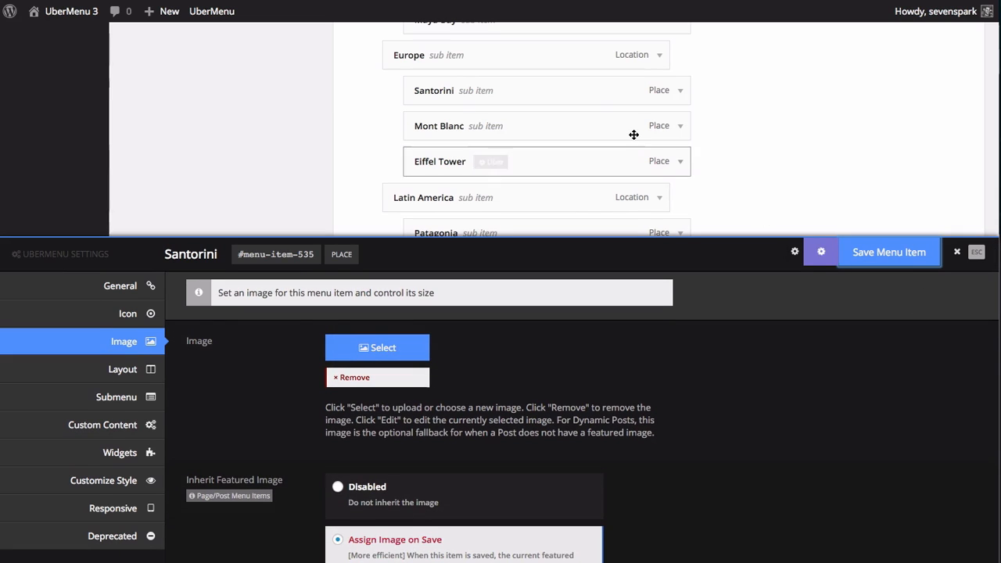
mouse_move(637, 129)
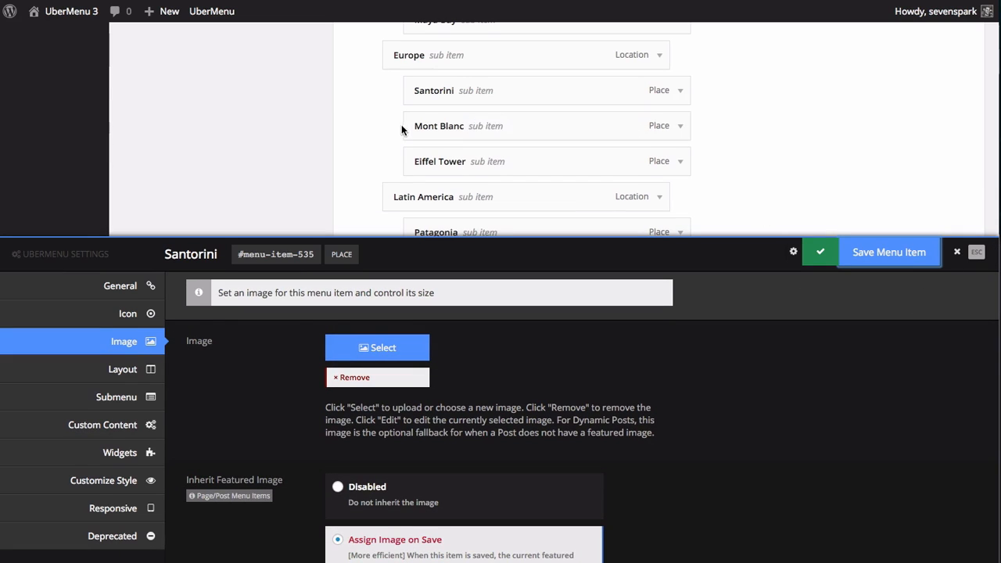
- Enable Reset defaults in Santorini's UberMenu settings and save the item to clear the custom settings defaults
mouse_move(795, 251)
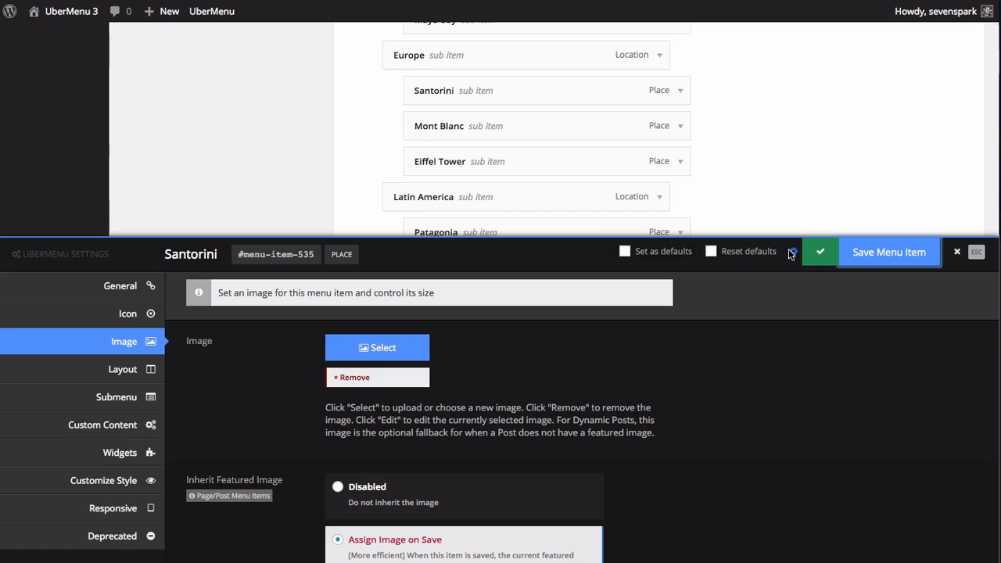
click(749, 252)
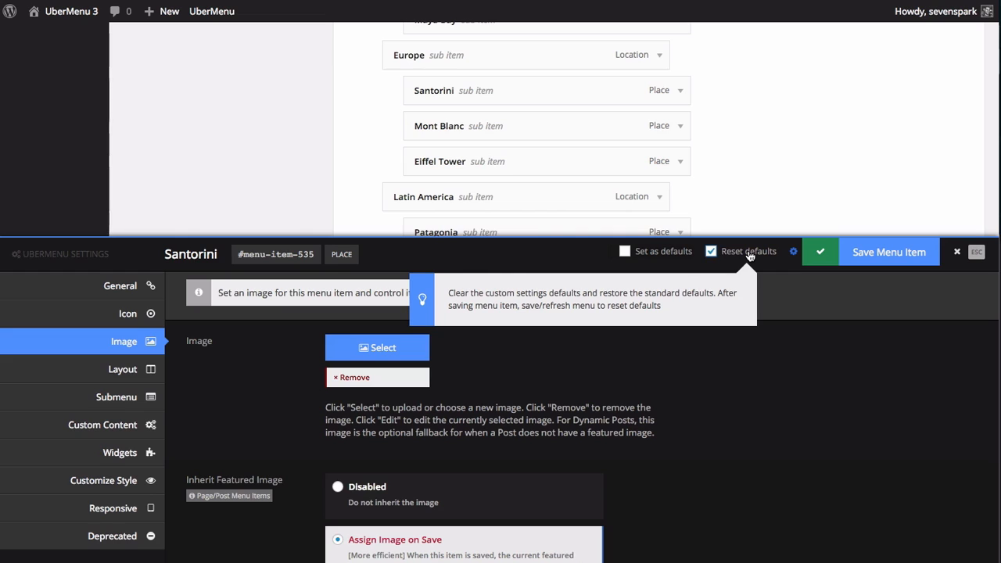
click(916, 253)
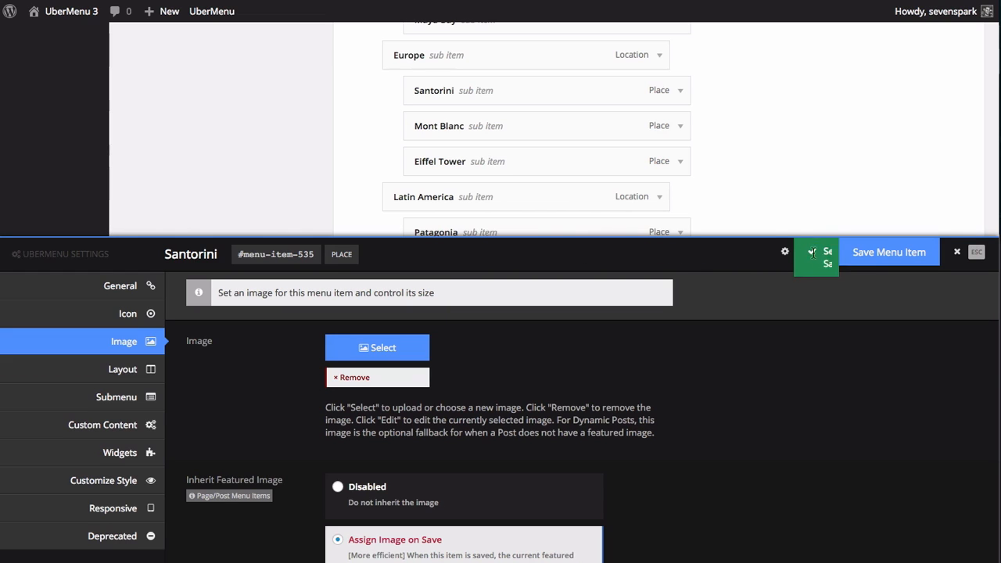
click(882, 256)
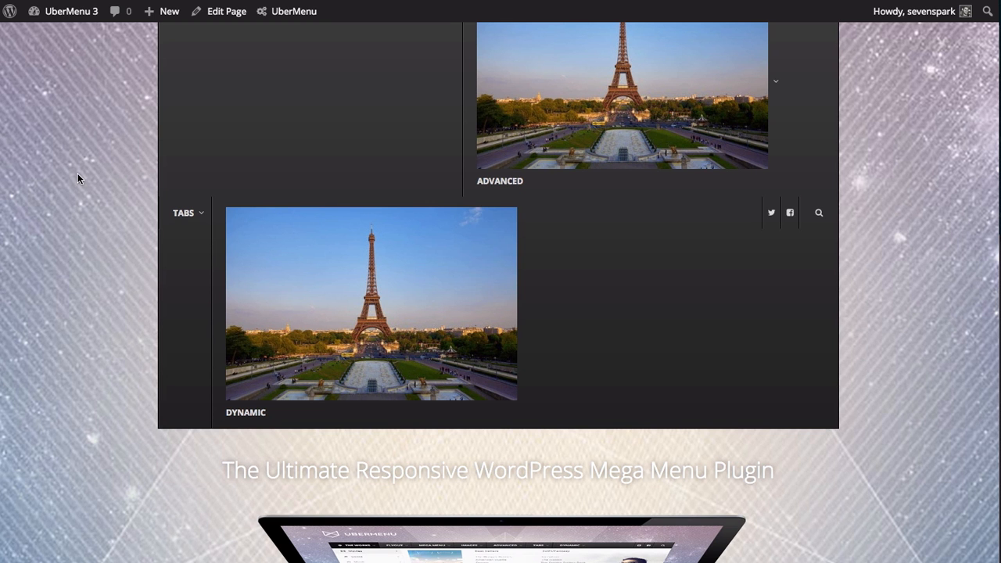
- Reload the site and check the place images in the location tabs of the Tabs submenu
key(super+r)
scroll(767, 200, up, 3)
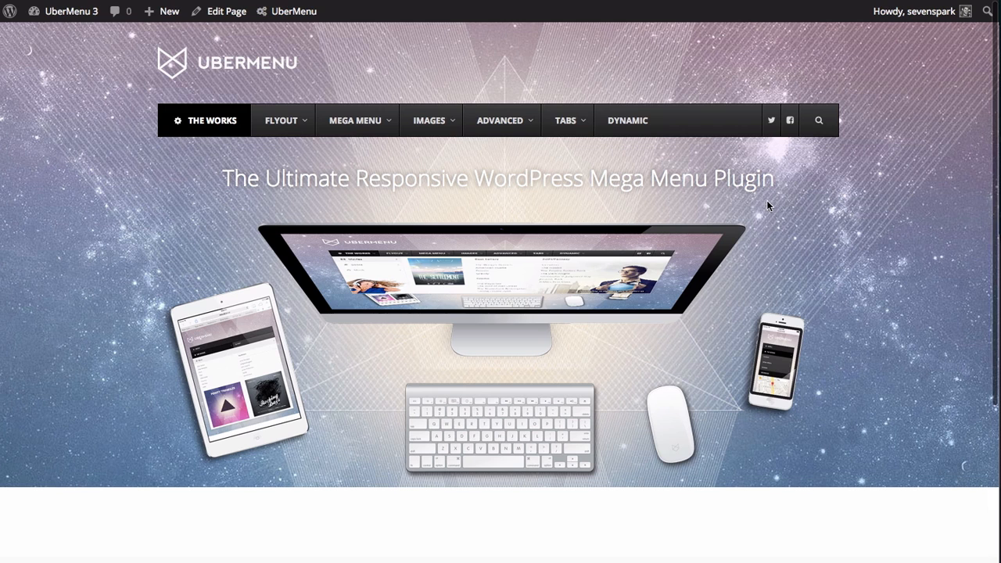
mouse_move(568, 120)
mouse_move(239, 182)
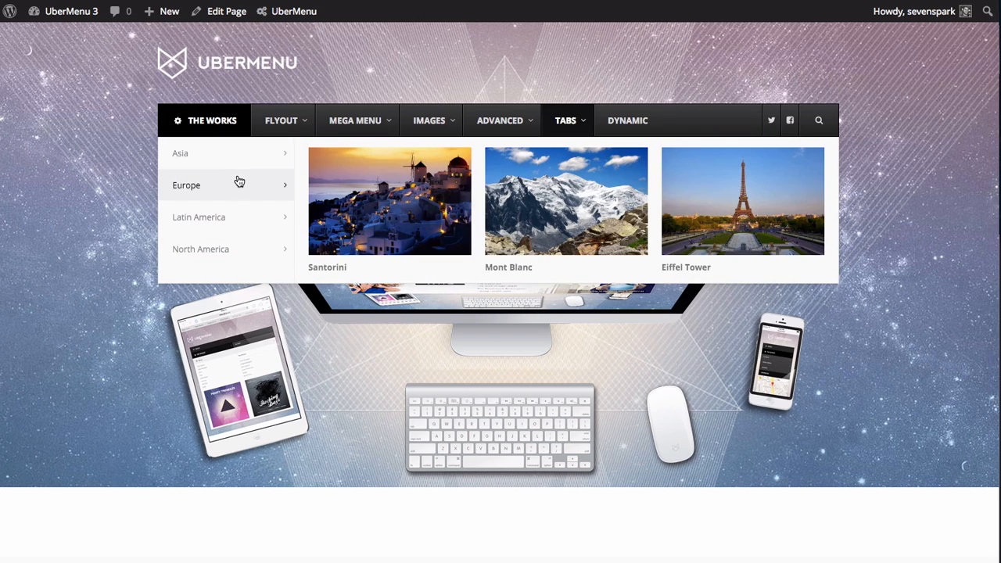
mouse_move(231, 240)
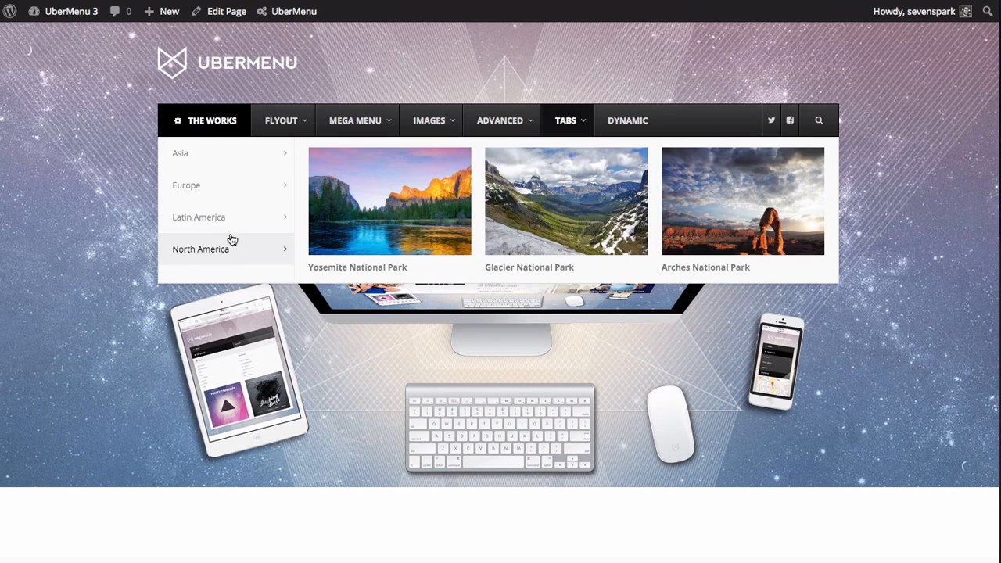
mouse_move(231, 160)
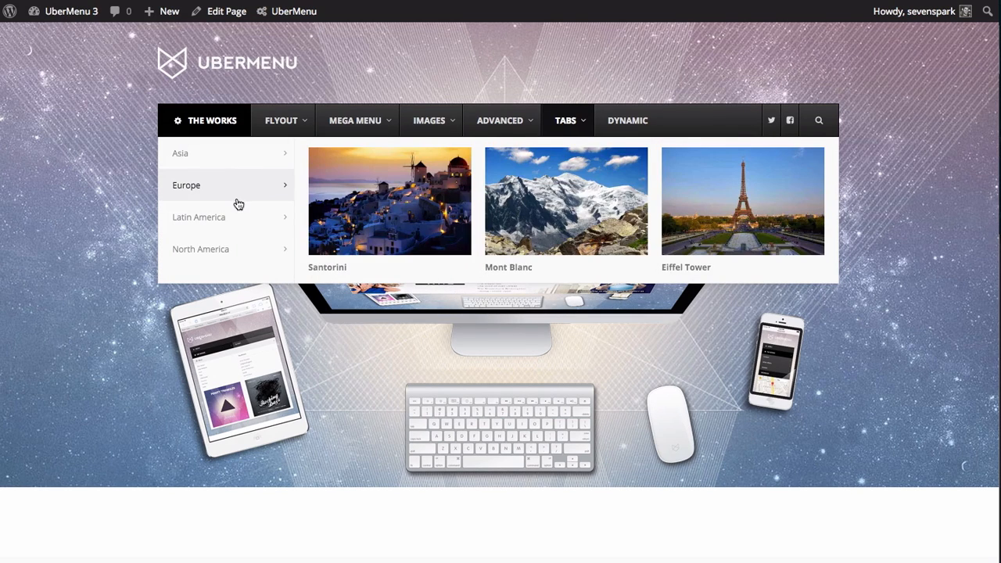
mouse_move(231, 218)
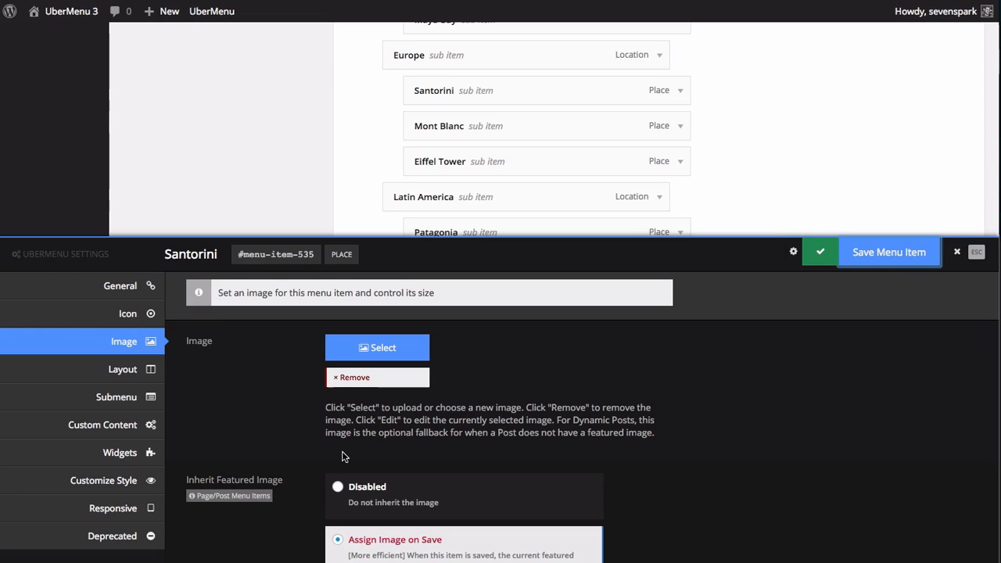
- Enable Set as defaults for Santorini's current settings and save the item
click(794, 251)
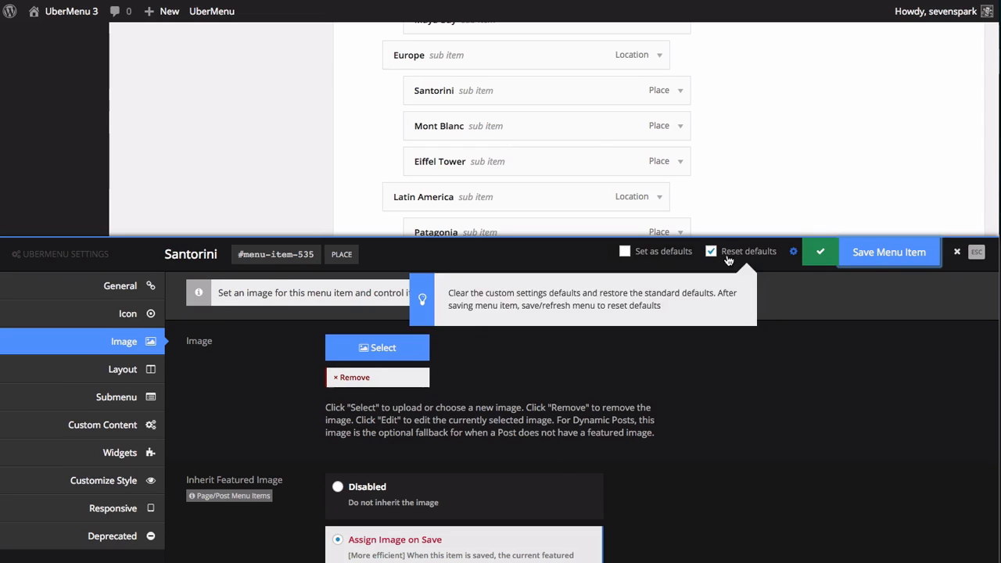
click(639, 254)
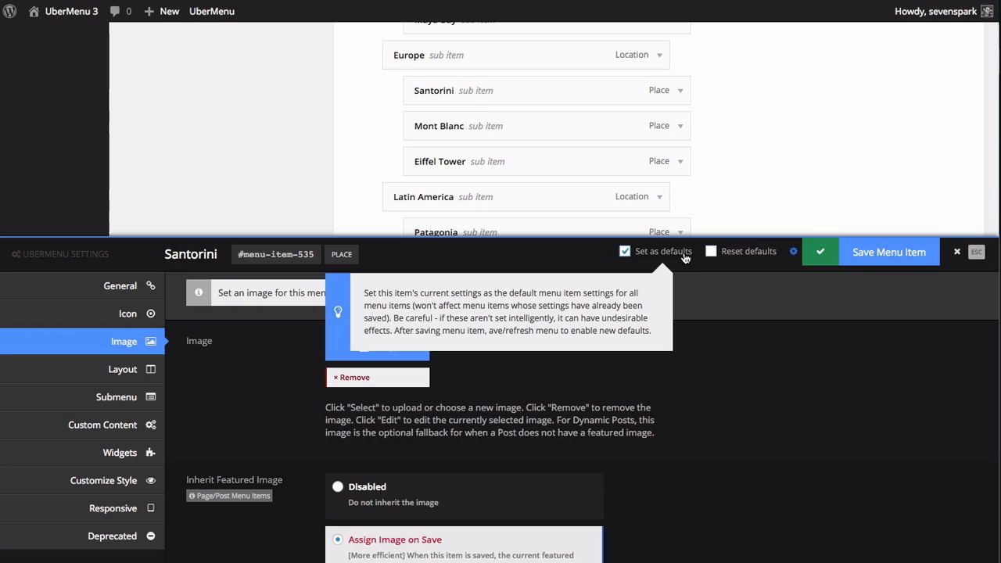
click(886, 252)
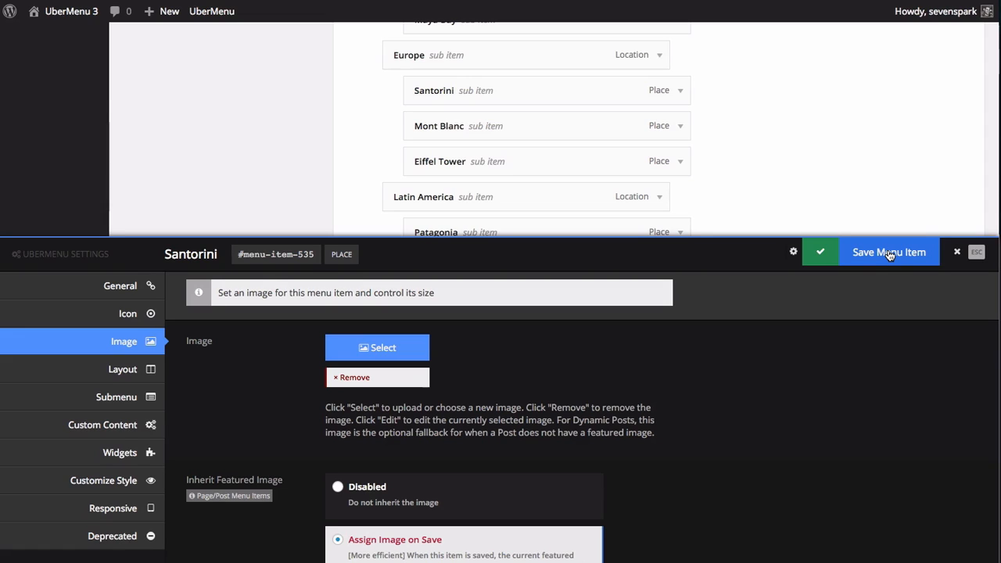
click(890, 254)
click(794, 251)
click(620, 252)
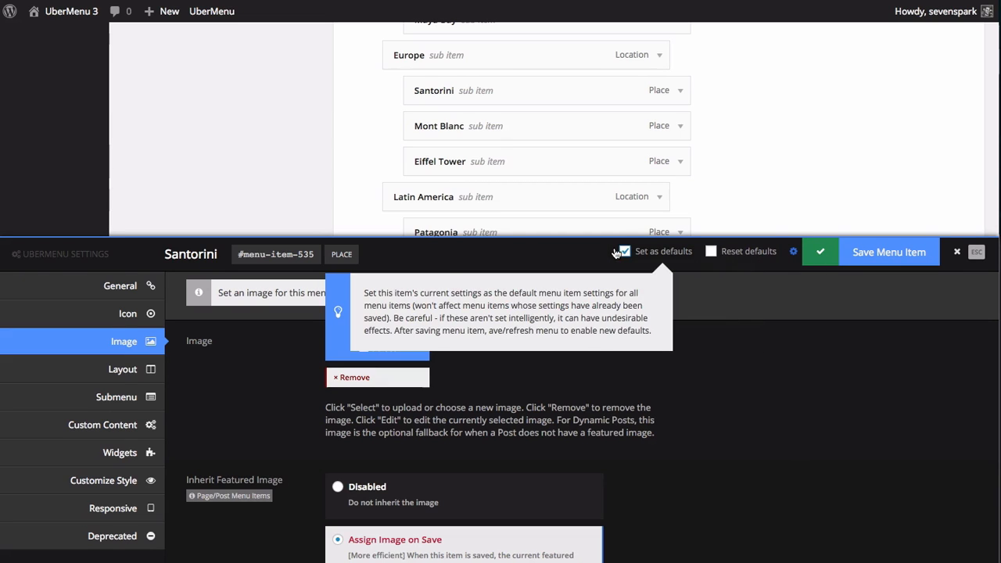
click(625, 251)
- Restore the standard menu item defaults by enabling Reset defaults for Santorini and saving the item
mouse_move(710, 252)
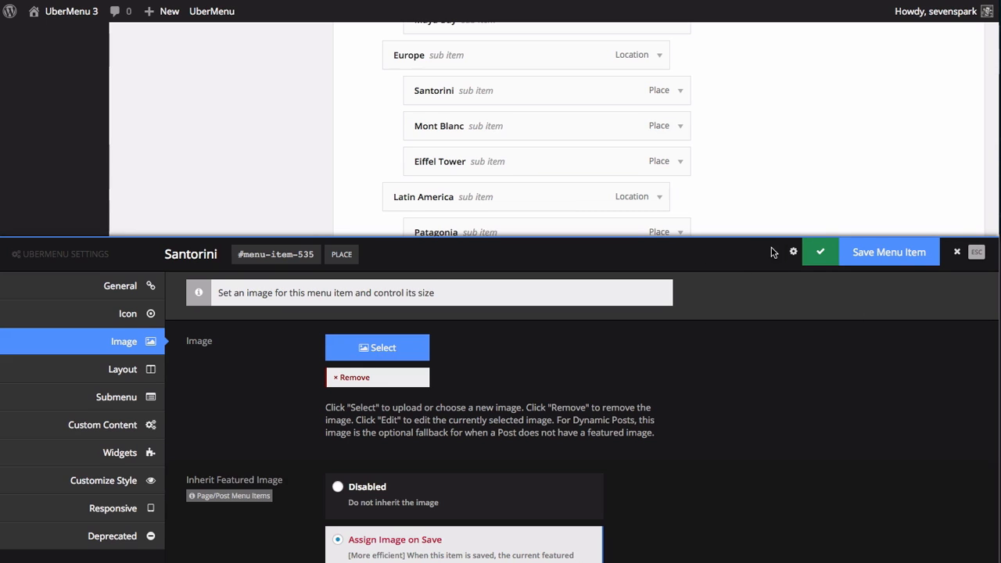
mouse_move(790, 249)
click(729, 255)
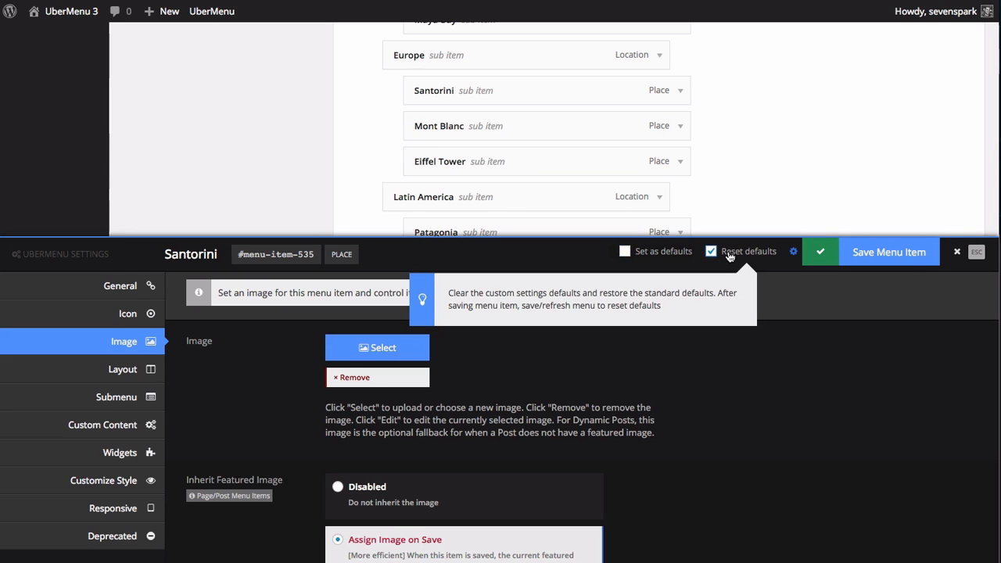
click(895, 253)
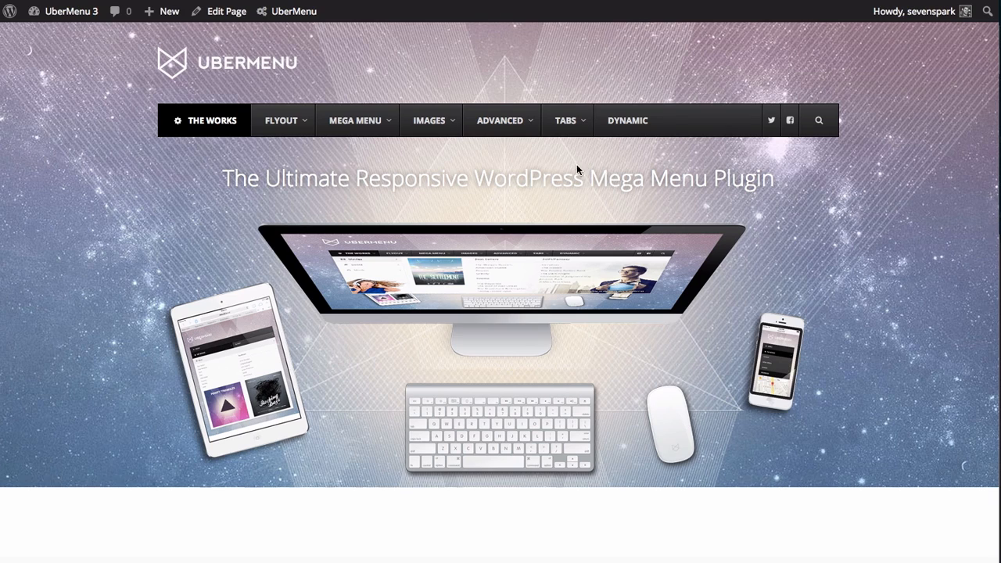
- Review the Latin America, North America and Asia tabs of the Tabs submenu on the site
mouse_move(565, 122)
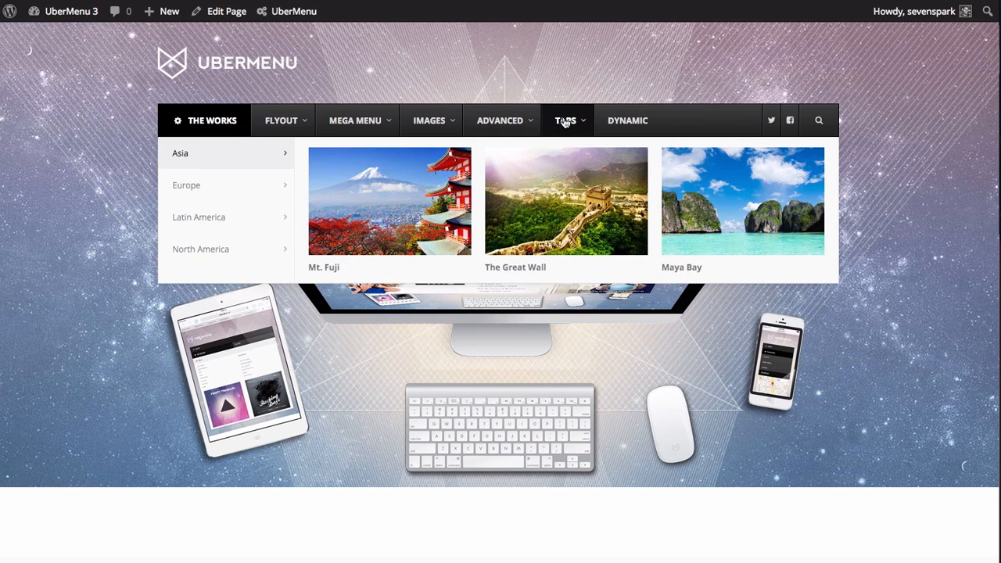
mouse_move(248, 211)
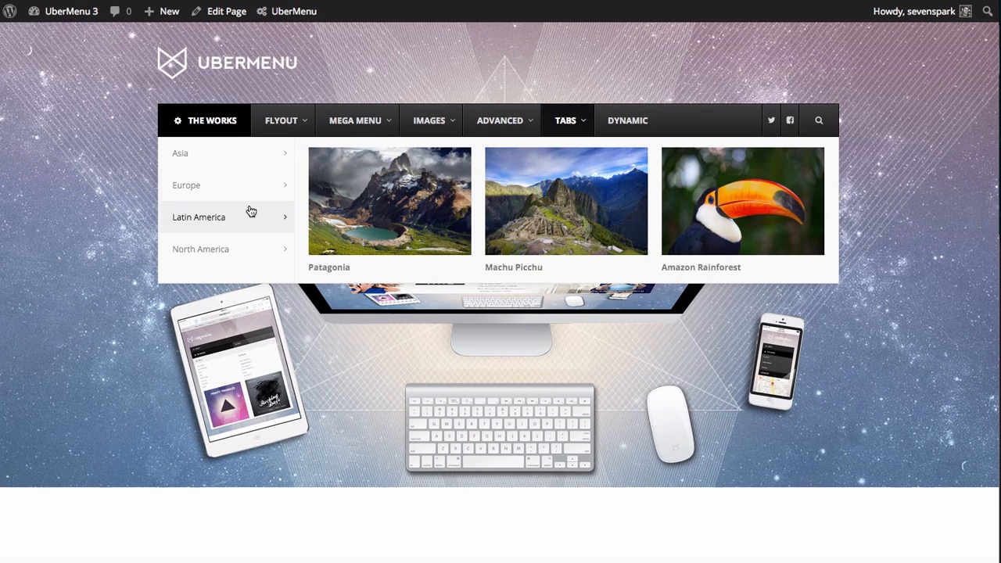
mouse_move(237, 250)
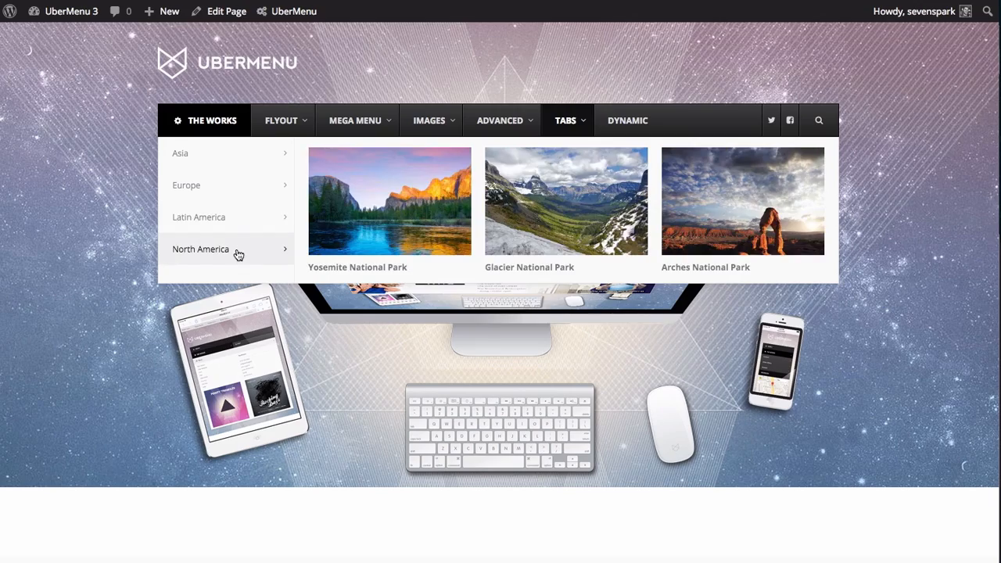
mouse_move(239, 166)
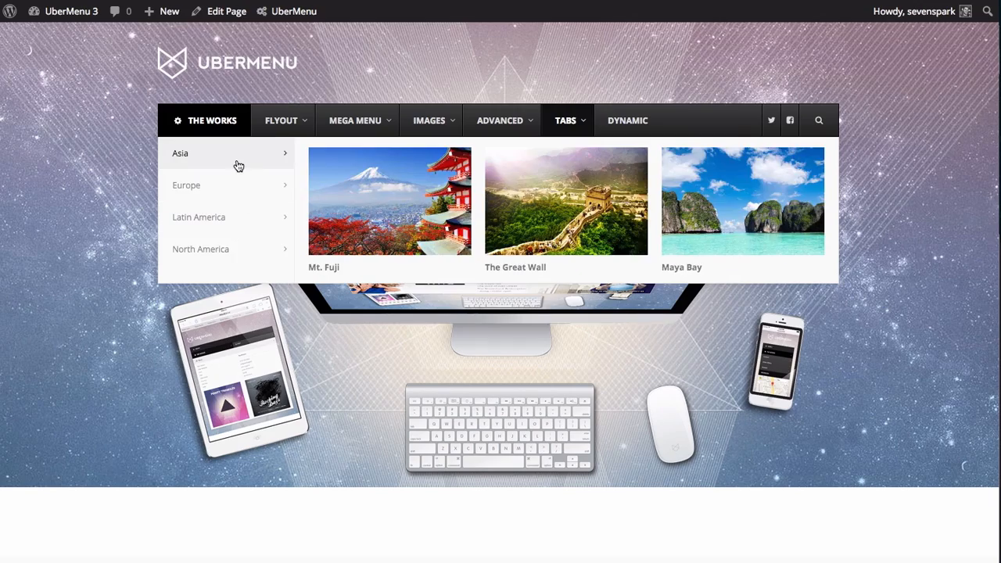